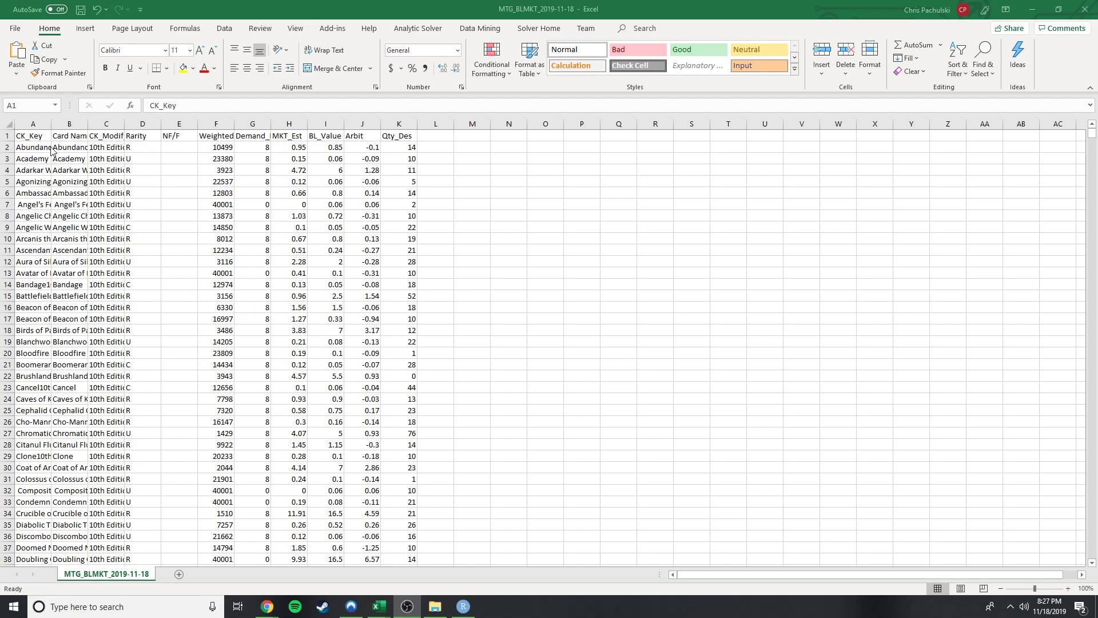
- Autofit column A to its contents and examine the CK_Key header and its first entry
{"action": "left_click", "coordinate": [39, 121]}
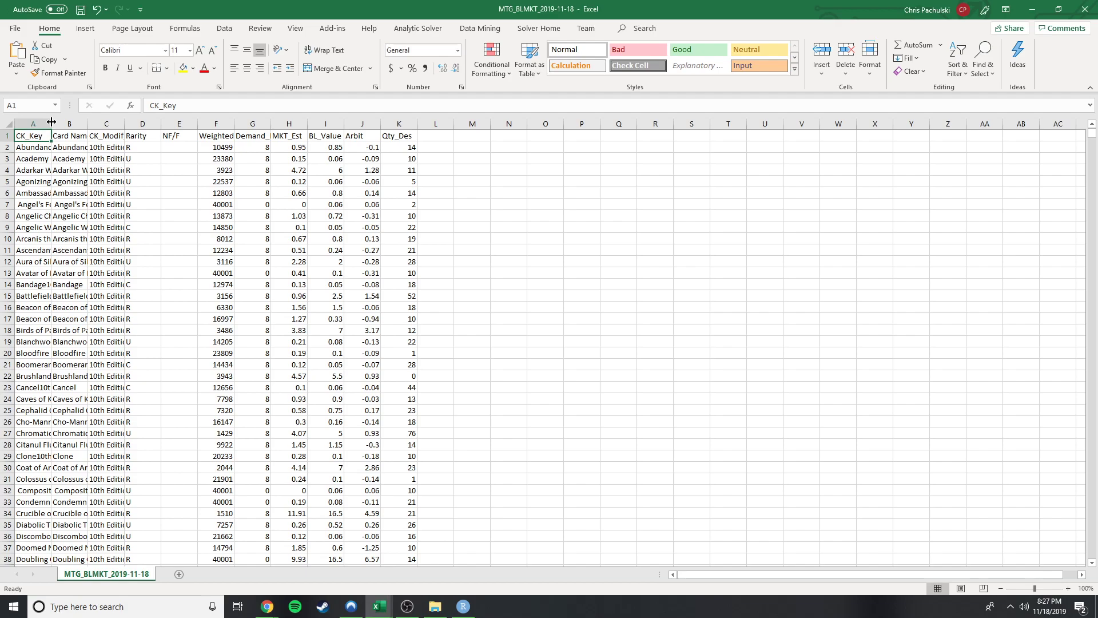
{"action": "double_click", "coordinate": [51, 122]}
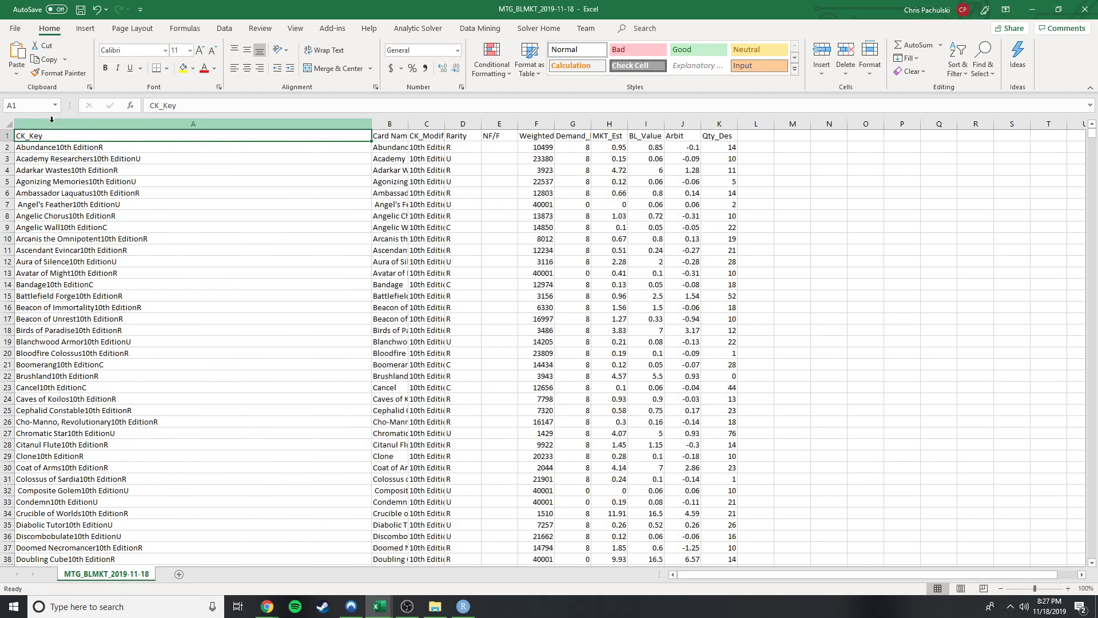
{"action": "left_click", "coordinate": [120, 144]}
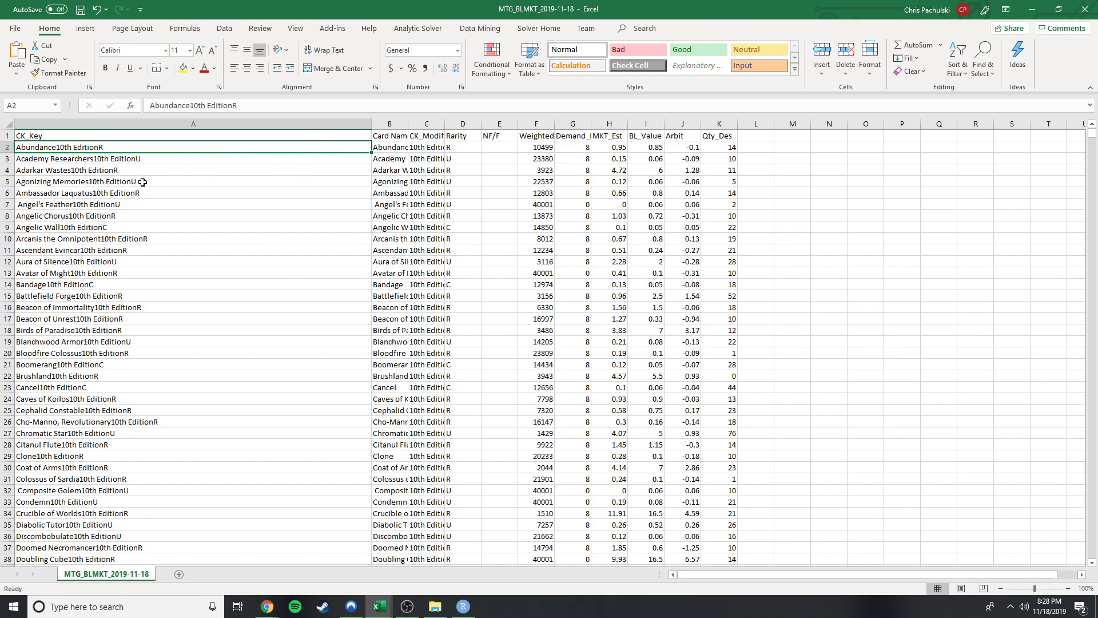
{"action": "left_click", "coordinate": [174, 136]}
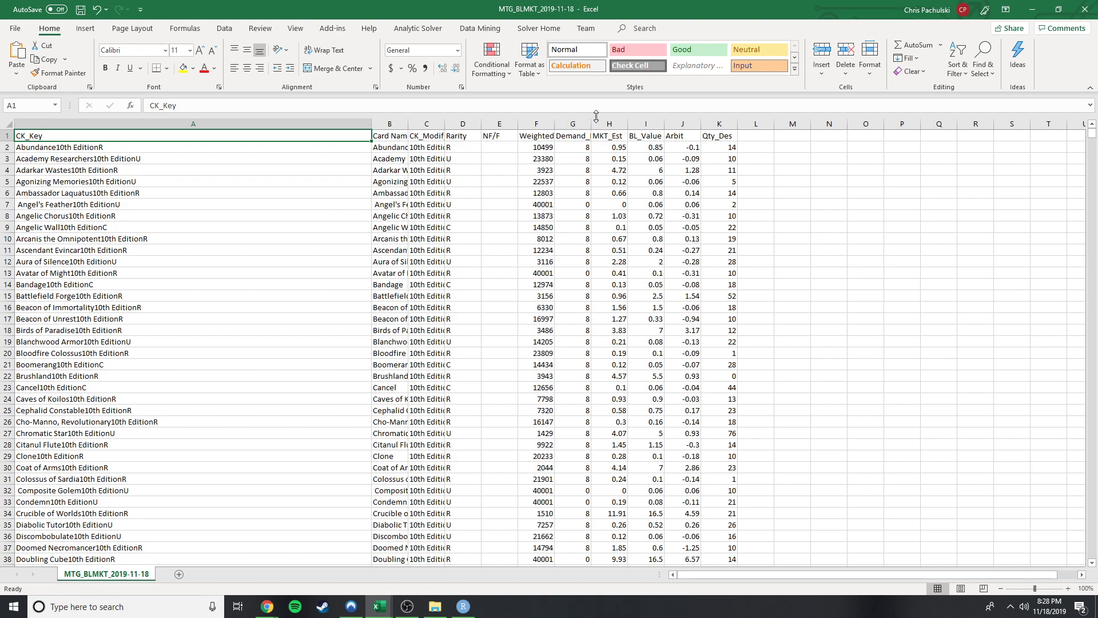
{"action": "left_click", "coordinate": [170, 151]}
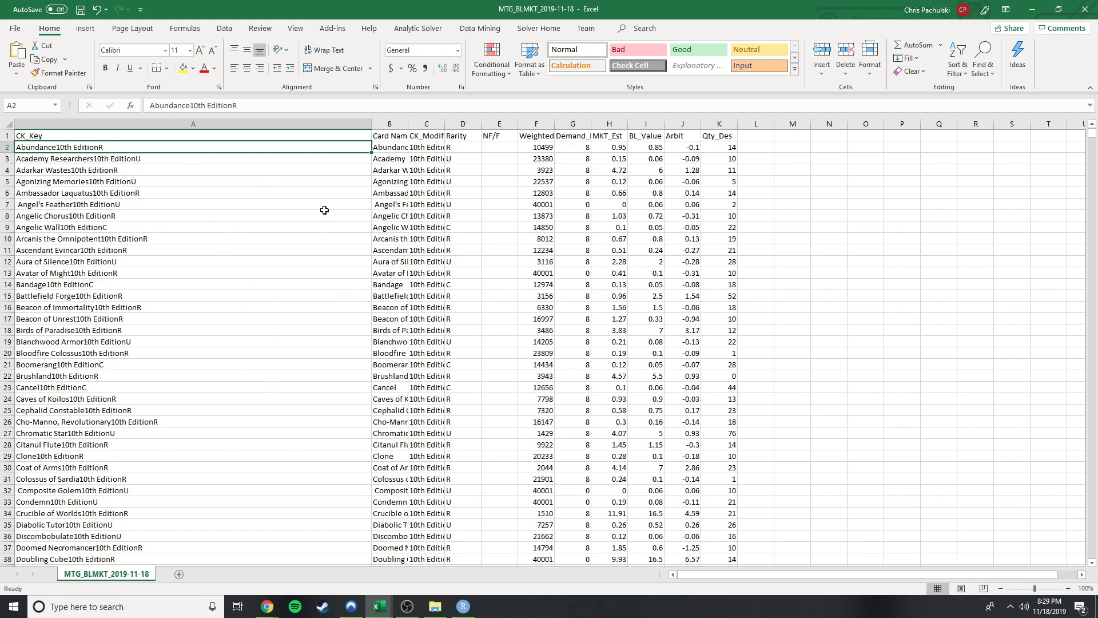
- Hide the CK_Key column
{"action": "left_click", "coordinate": [285, 122]}
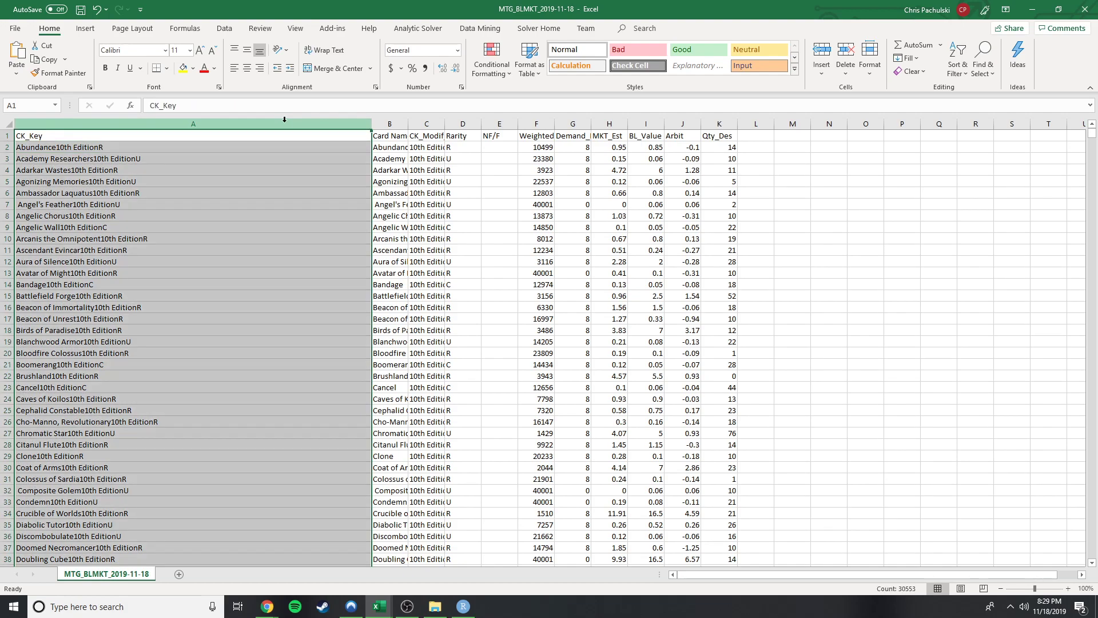
{"action": "right_click", "coordinate": [284, 119]}
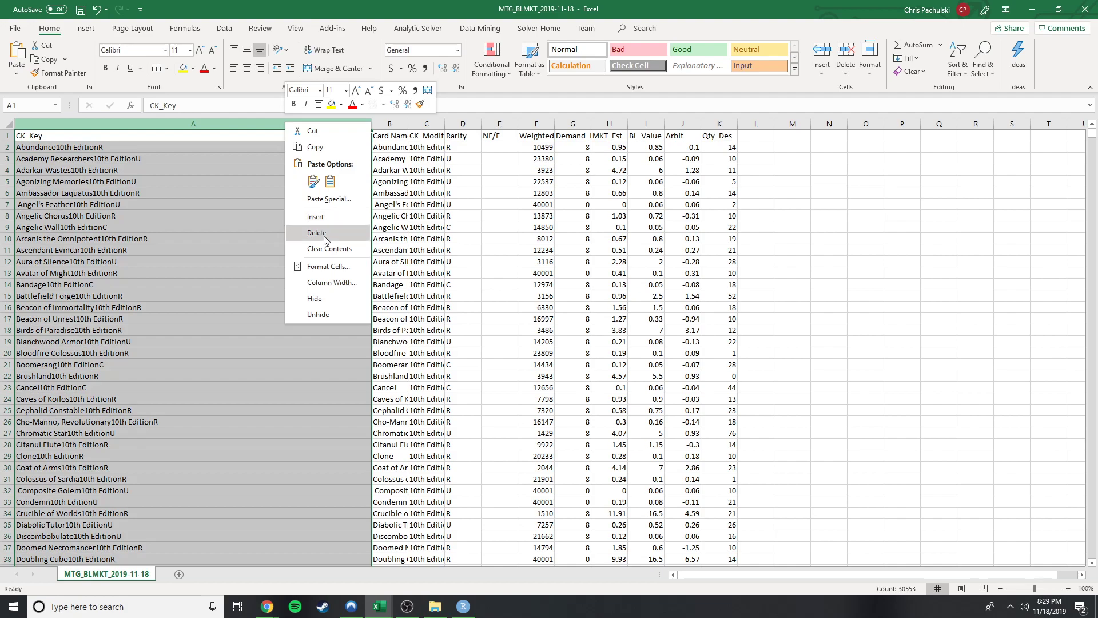
{"action": "left_click", "coordinate": [308, 303]}
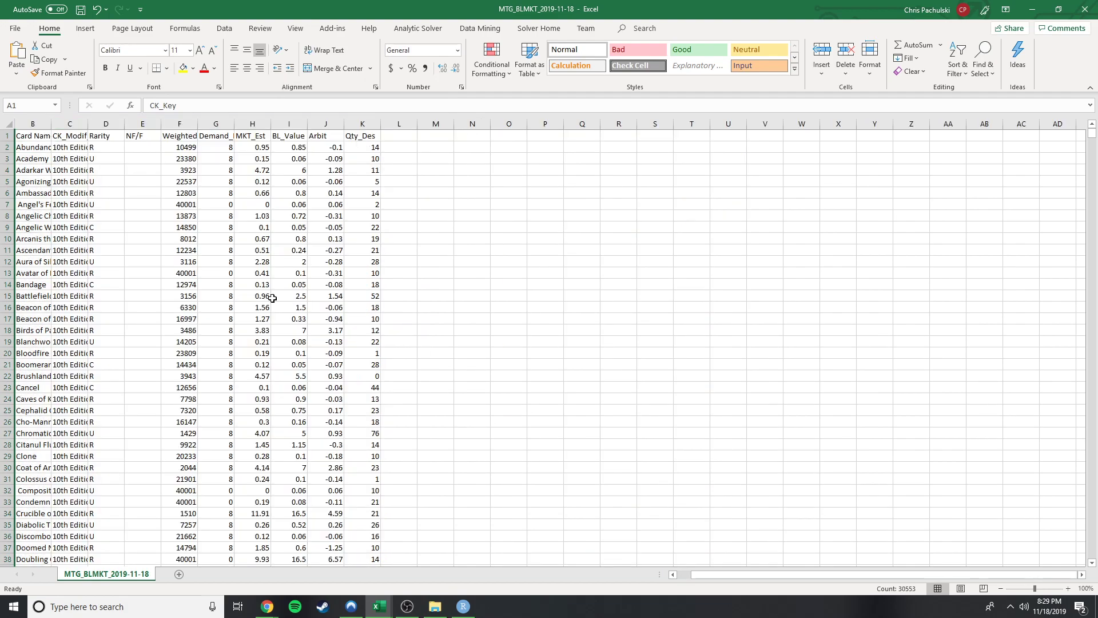
- Autofit the widths of columns B through L to their contents
{"action": "left_click", "coordinate": [33, 124]}
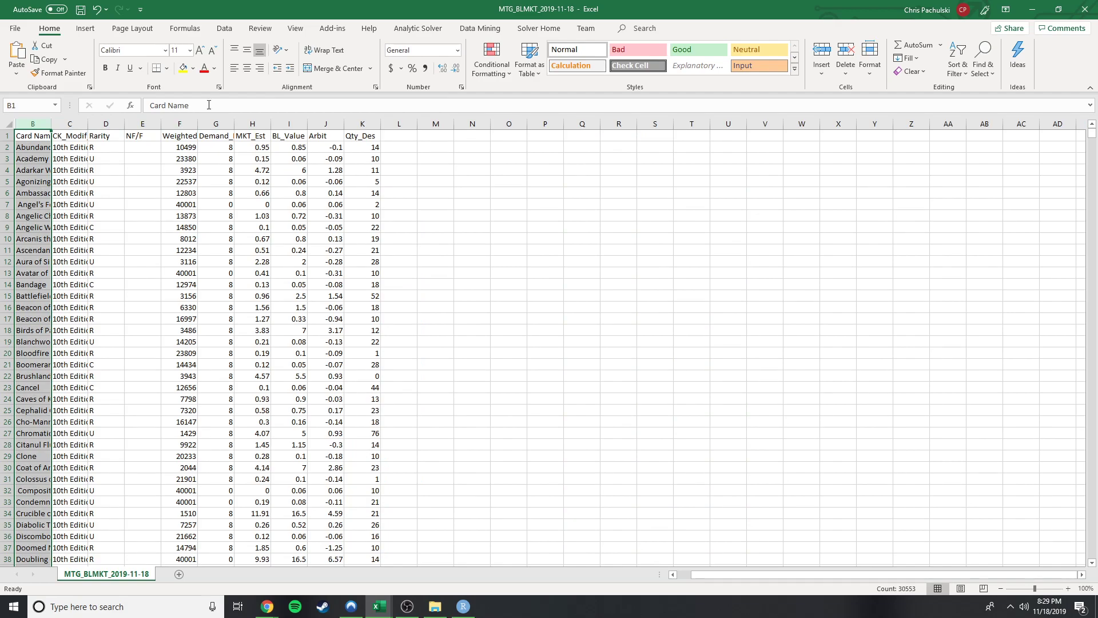
{"action": "left_click", "coordinate": [372, 124], "text": "ctrl"}
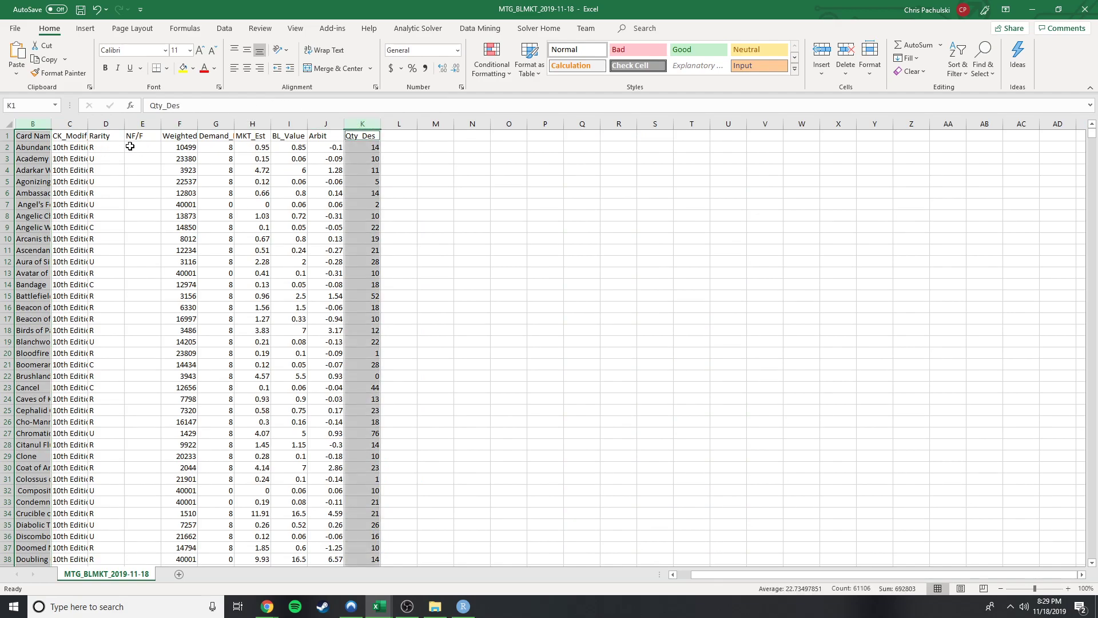
{"action": "left_click", "coordinate": [382, 155]}
{"action": "left_click", "coordinate": [32, 123]}
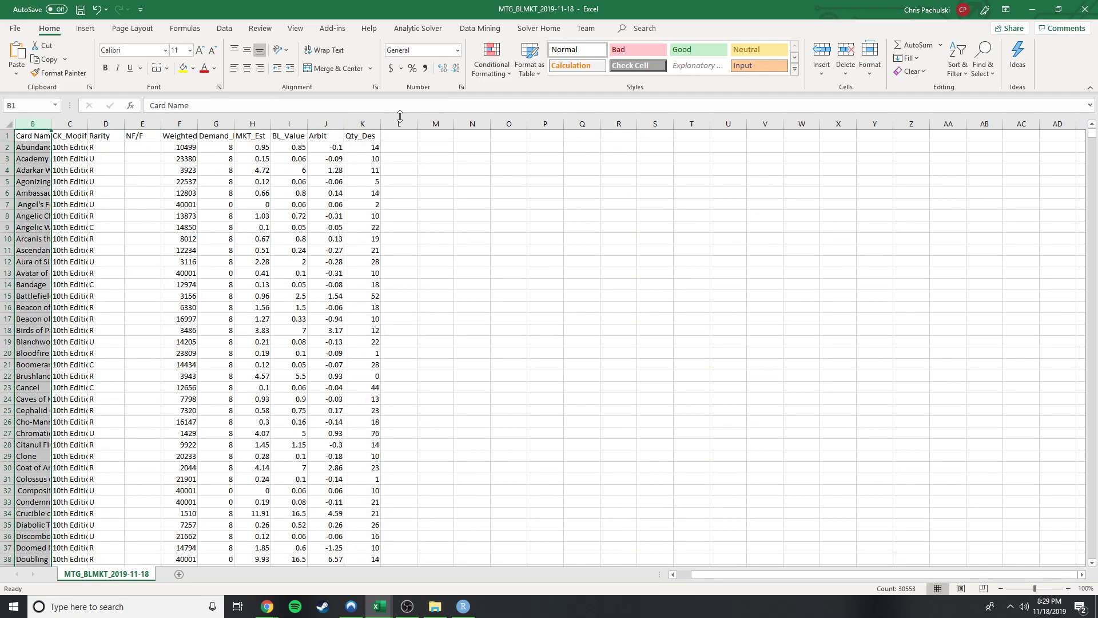
{"action": "left_click", "coordinate": [393, 123], "text": "shift"}
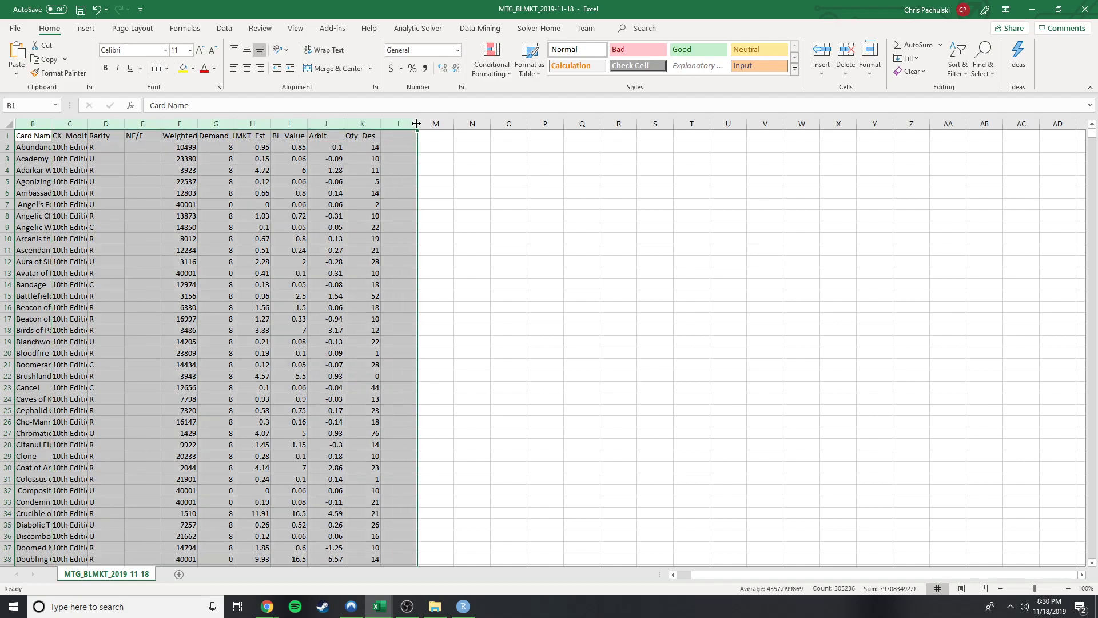
{"action": "double_click", "coordinate": [417, 123]}
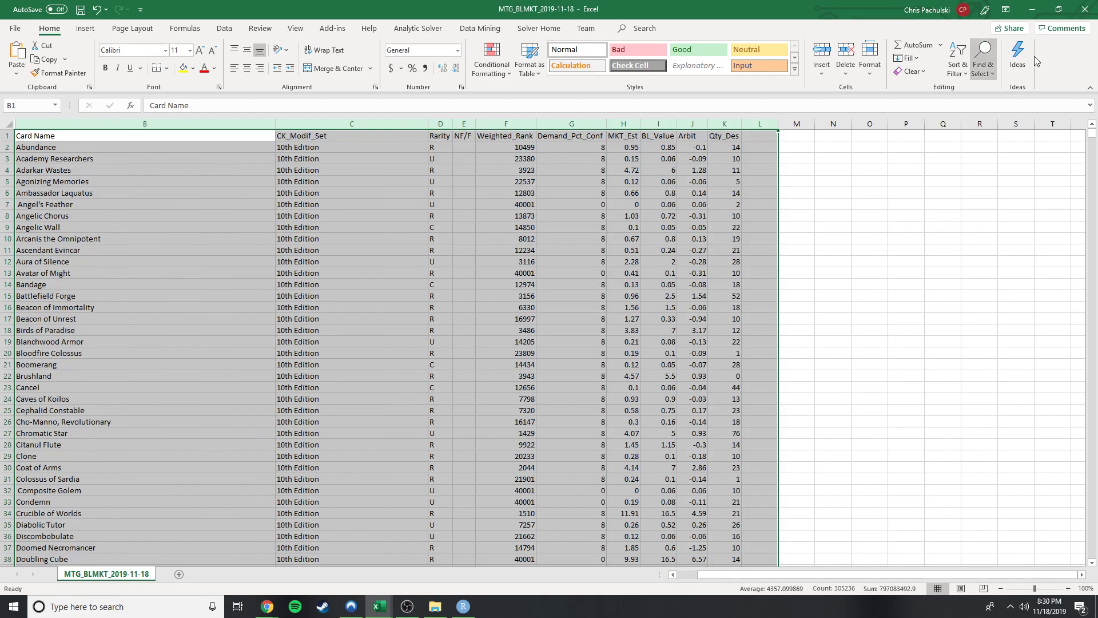
- Add filters to the header row of columns B through L and autofit the column widths again
{"action": "left_click", "coordinate": [966, 64]}
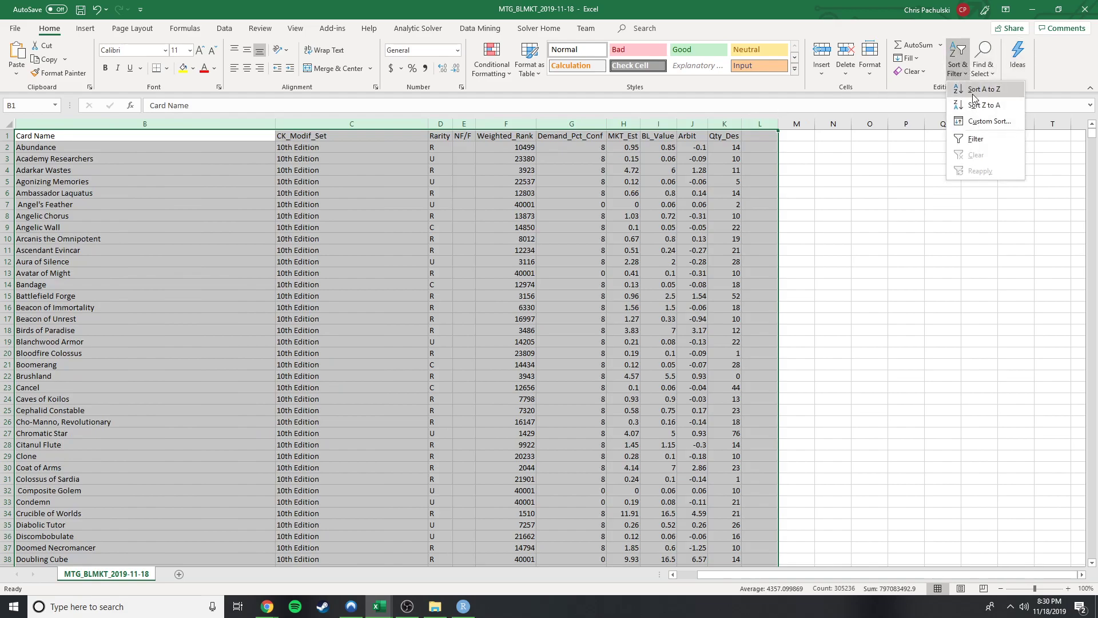
{"action": "left_click", "coordinate": [975, 139]}
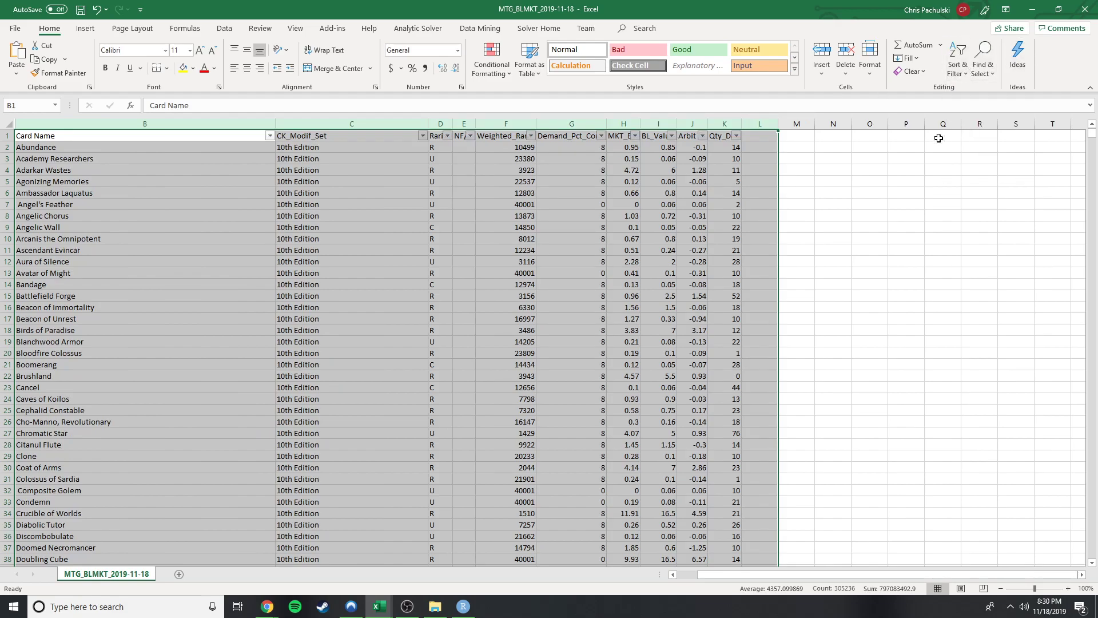
{"action": "double_click", "coordinate": [743, 123]}
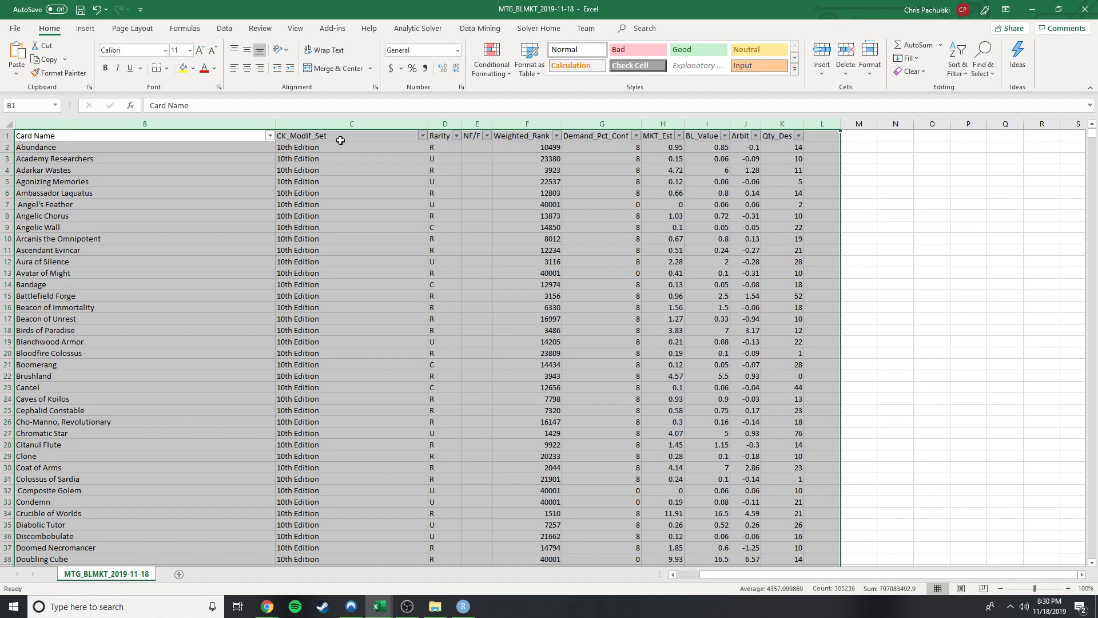
- Center the contents of columns B through L and autofit the columns from Rarity to Qty_Des so their headers show in full
{"action": "left_click", "coordinate": [247, 68]}
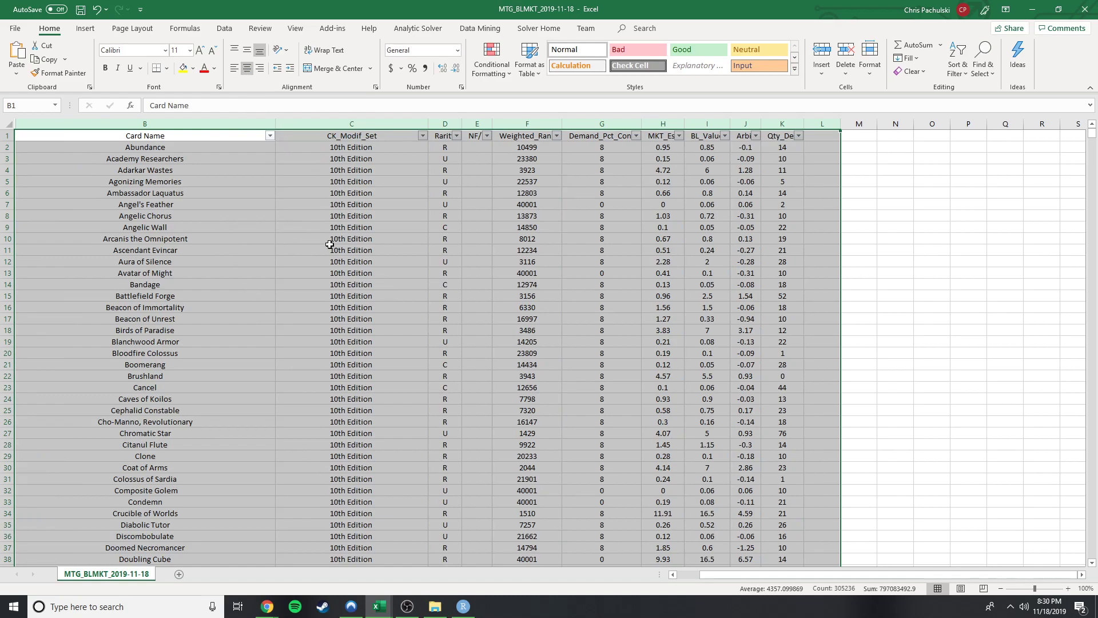
{"action": "left_click", "coordinate": [198, 148]}
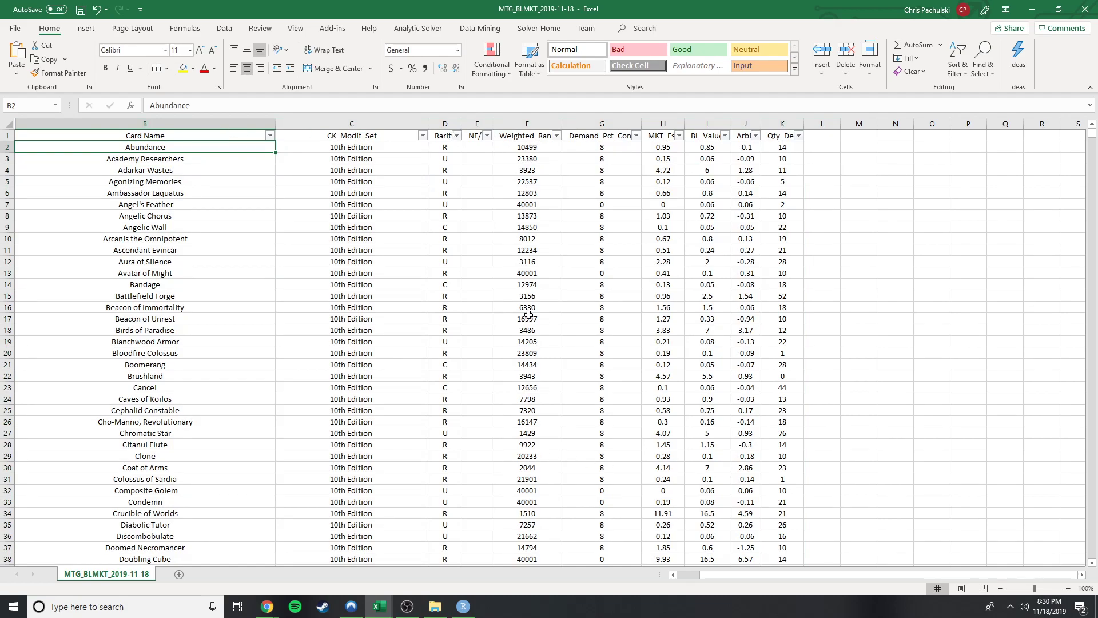
{"action": "double_click", "coordinate": [462, 122]}
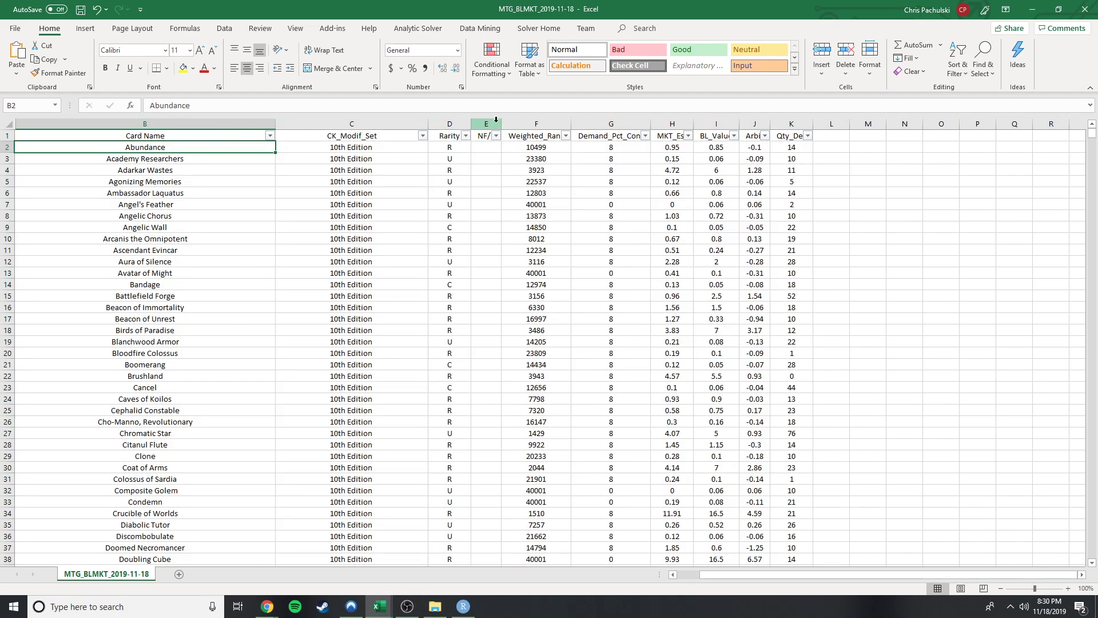
{"action": "double_click", "coordinate": [501, 122]}
{"action": "double_click", "coordinate": [581, 122]}
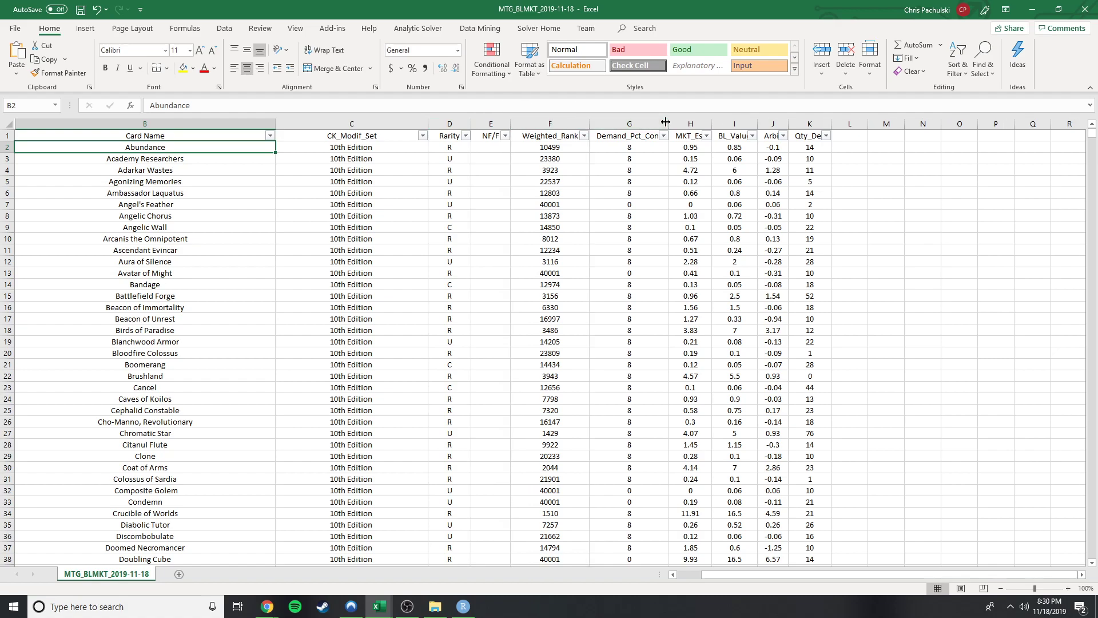
{"action": "double_click", "coordinate": [714, 122]}
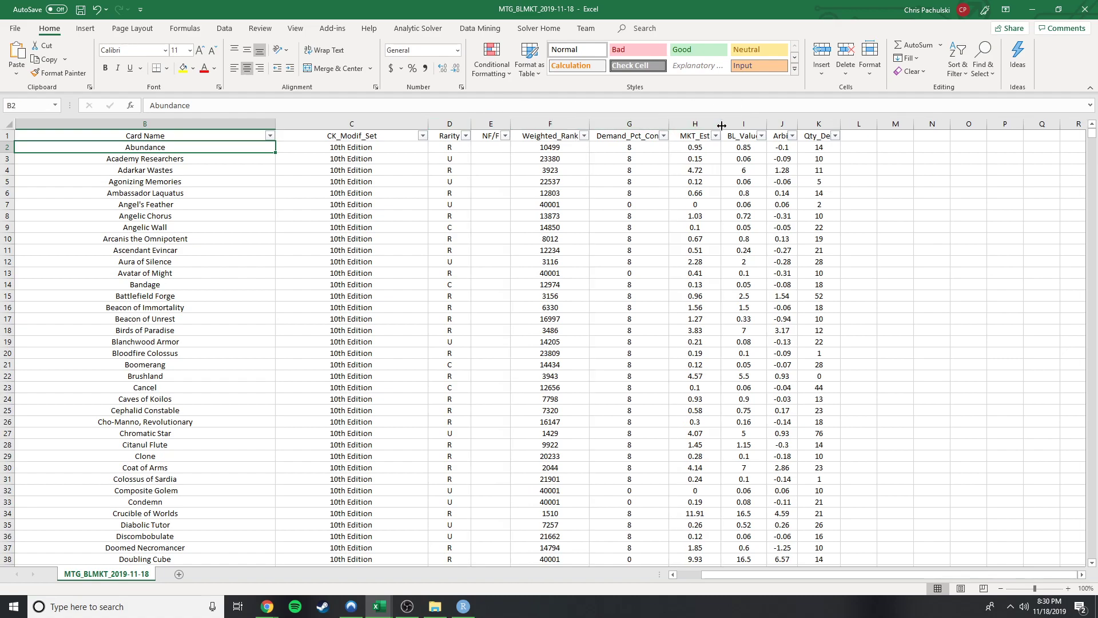
{"action": "double_click", "coordinate": [765, 122]}
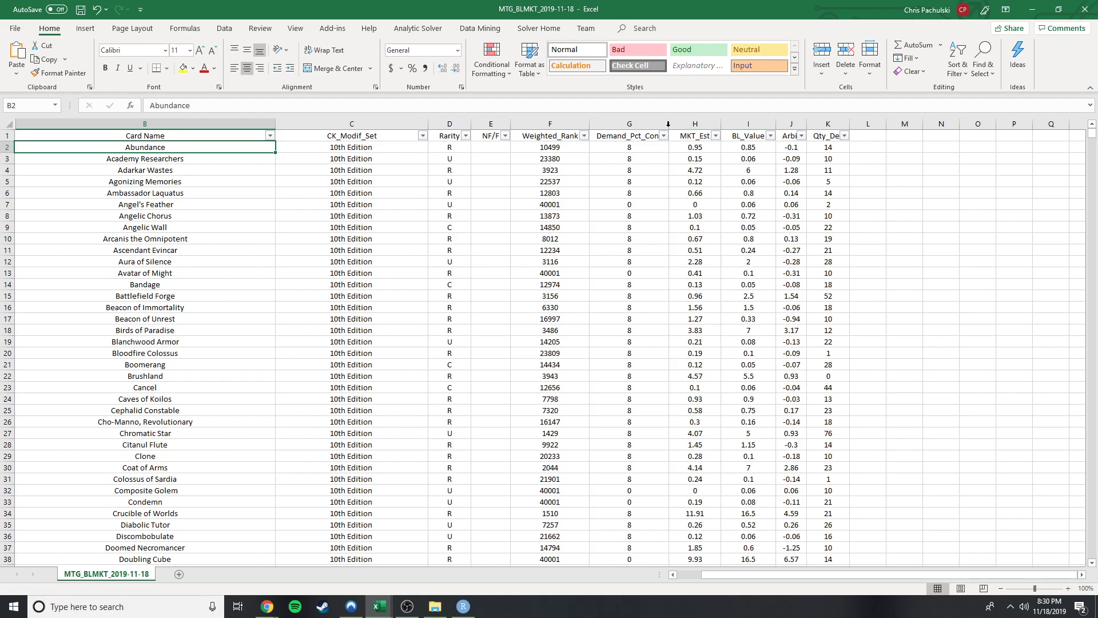
{"action": "double_click", "coordinate": [667, 123]}
{"action": "double_click", "coordinate": [816, 122]}
{"action": "double_click", "coordinate": [868, 123]}
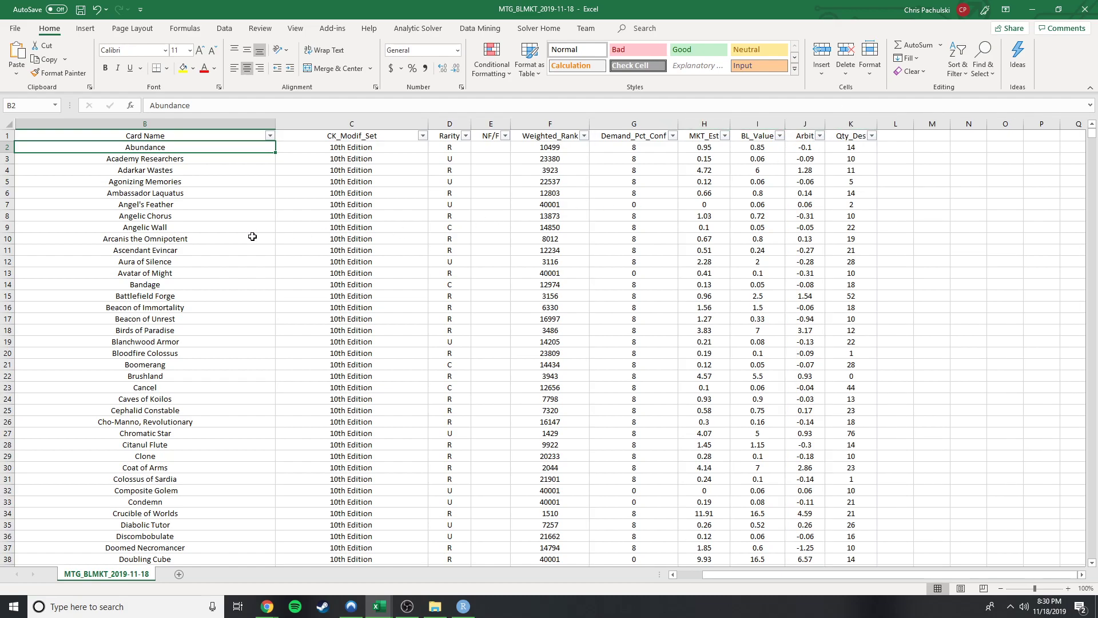
- Examine the Card Name, CK_Modif_Set, Rarity, NF/F, Weighted_Rank and Demand_Pct_Conf columns in turn
{"action": "left_click", "coordinate": [147, 138]}
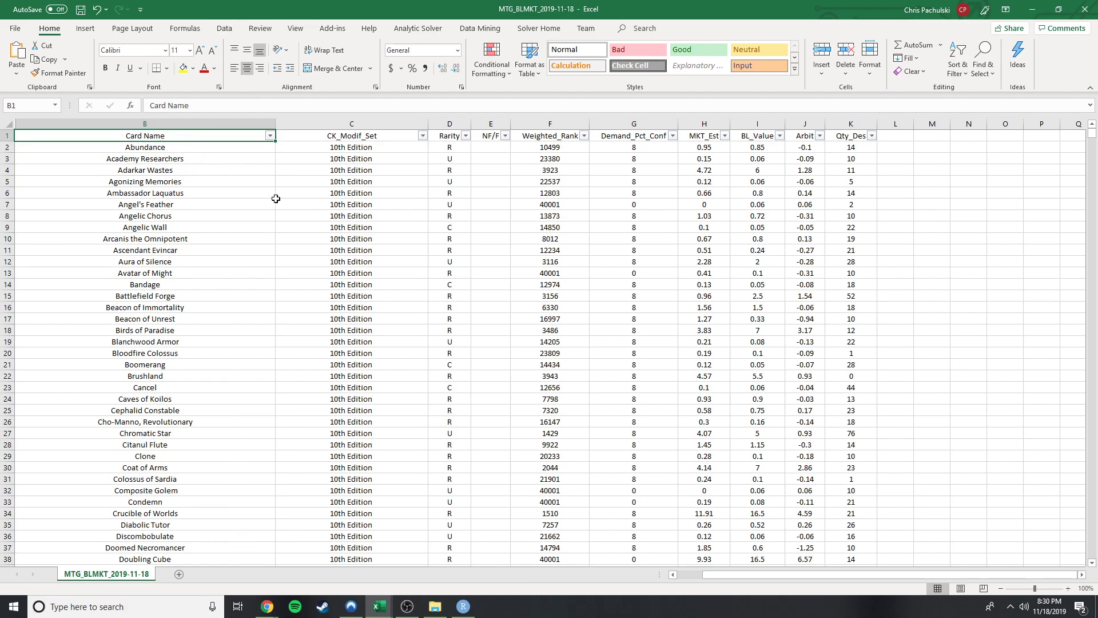
{"action": "left_click", "coordinate": [340, 136]}
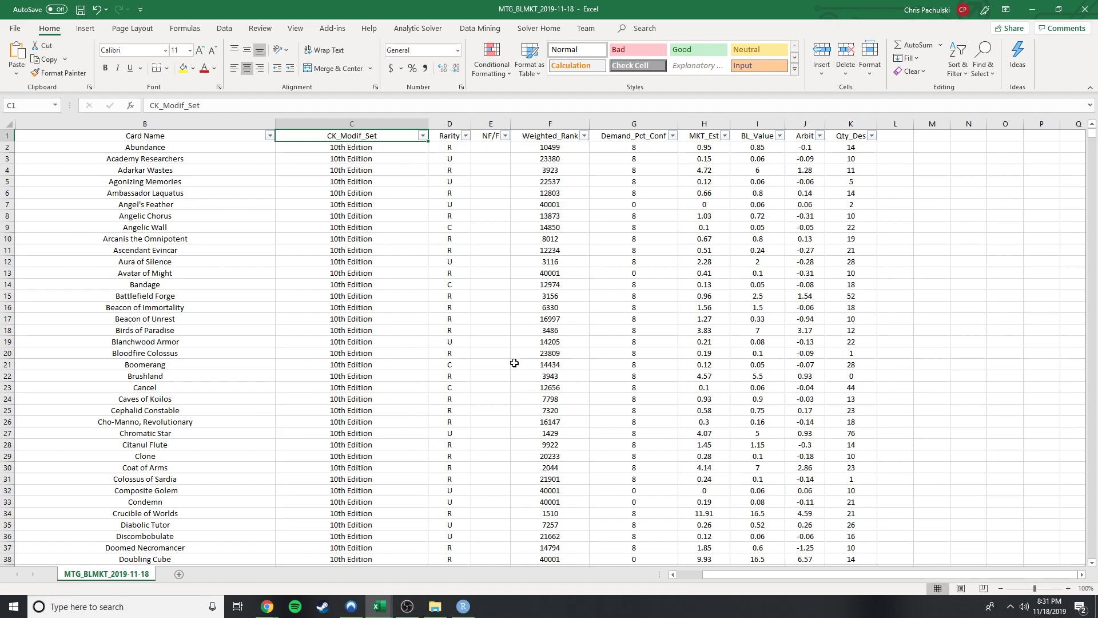
{"action": "left_click", "coordinate": [443, 147]}
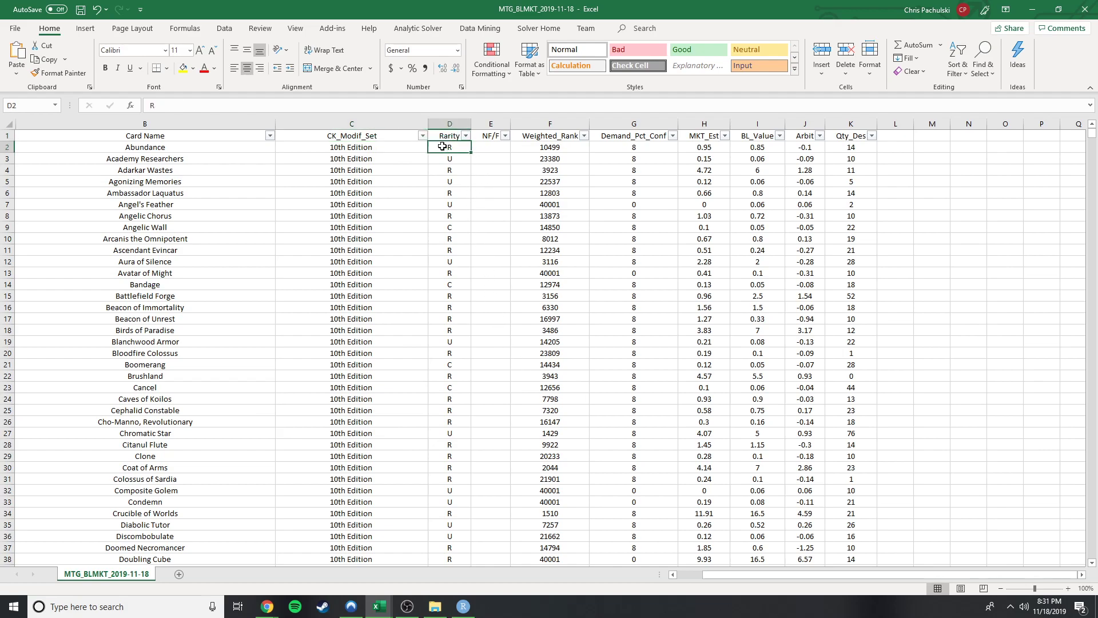
{"action": "left_click", "coordinate": [494, 150]}
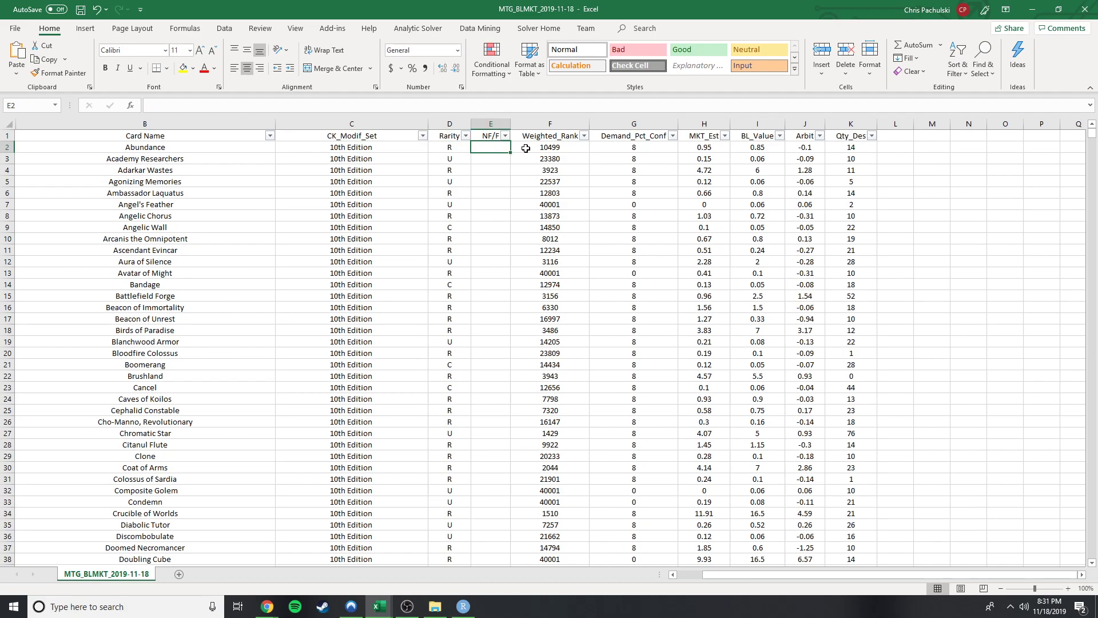
{"action": "left_click", "coordinate": [556, 120]}
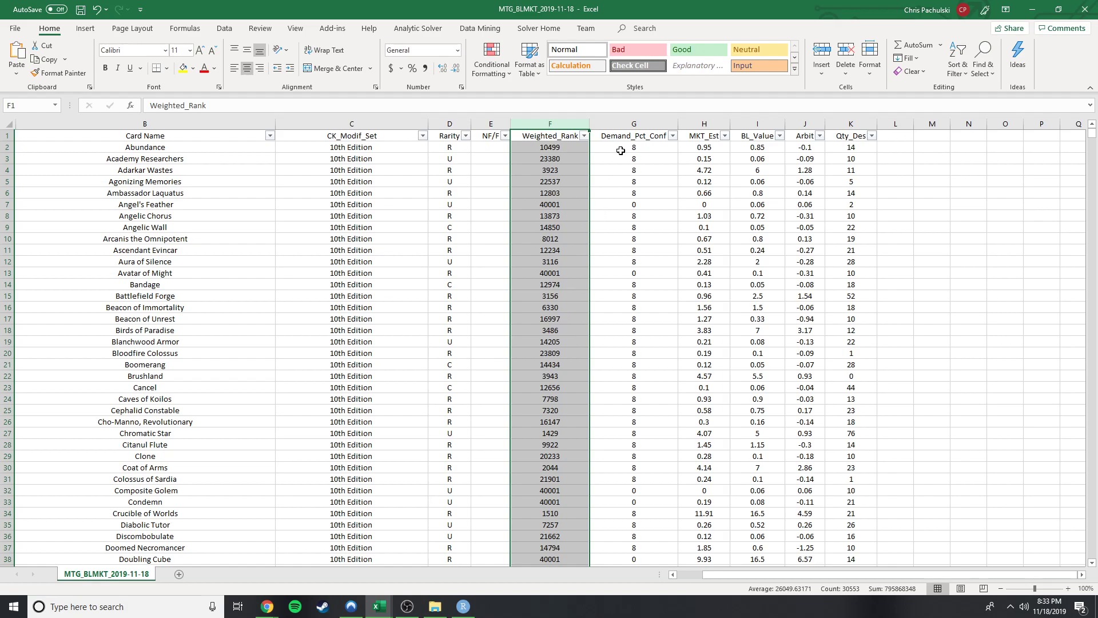
{"action": "key", "text": "Right"}
{"action": "key", "text": "ctrl+space"}
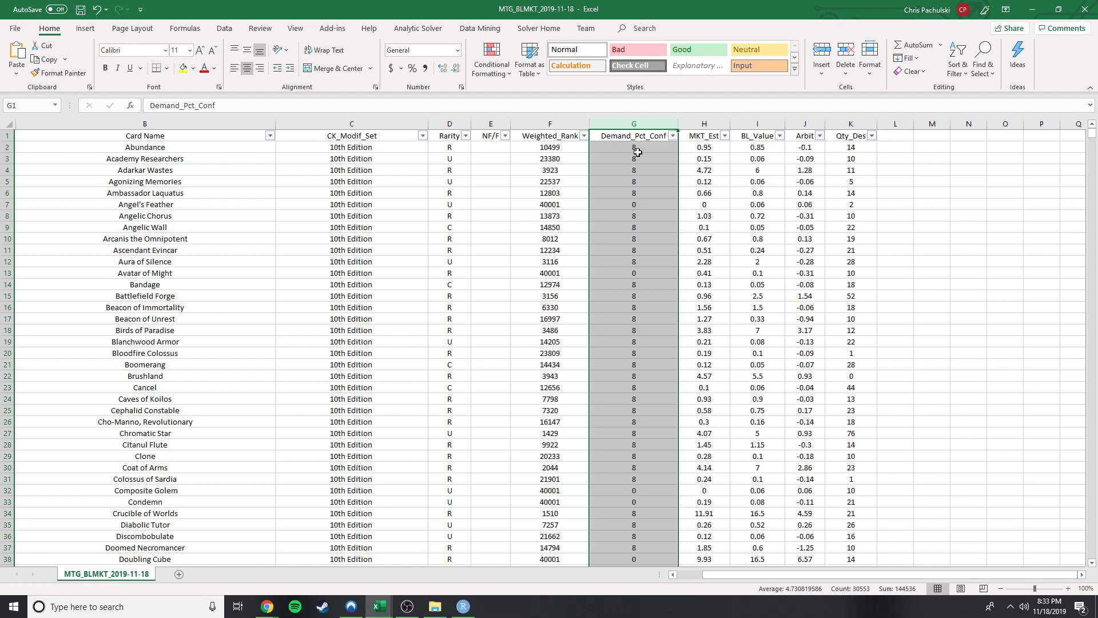
{"action": "left_click", "coordinate": [560, 148]}
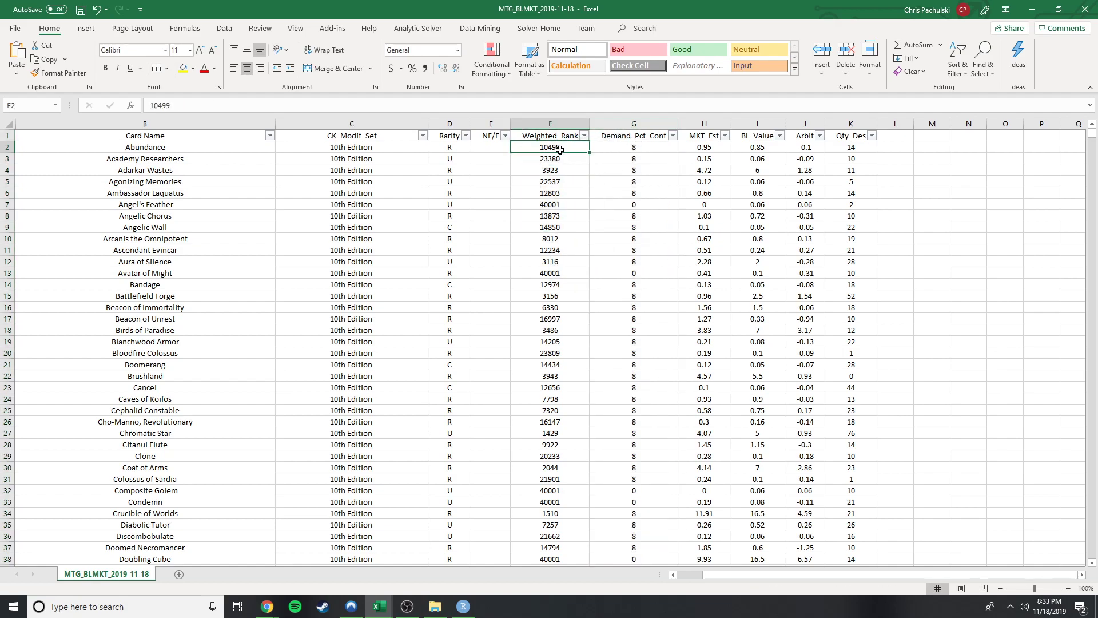
{"action": "left_click", "coordinate": [608, 150]}
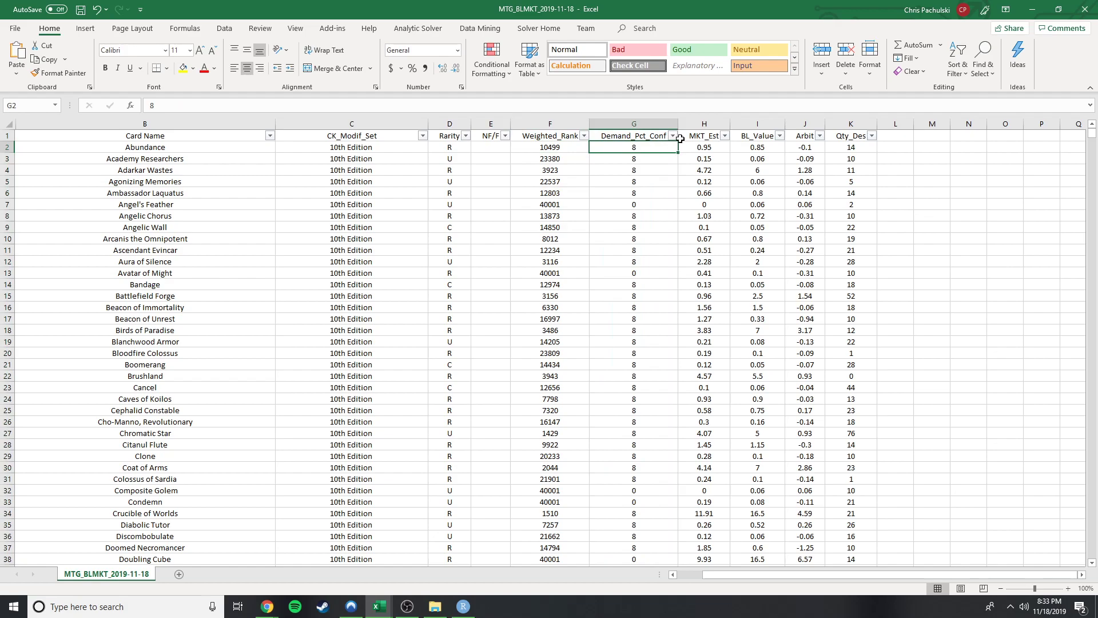
- Check the filter values offered for Demand_Pct_Conf, leaving all selected, and examine the MKT_Est and Weighted_Rank columns
{"action": "left_click", "coordinate": [673, 137]}
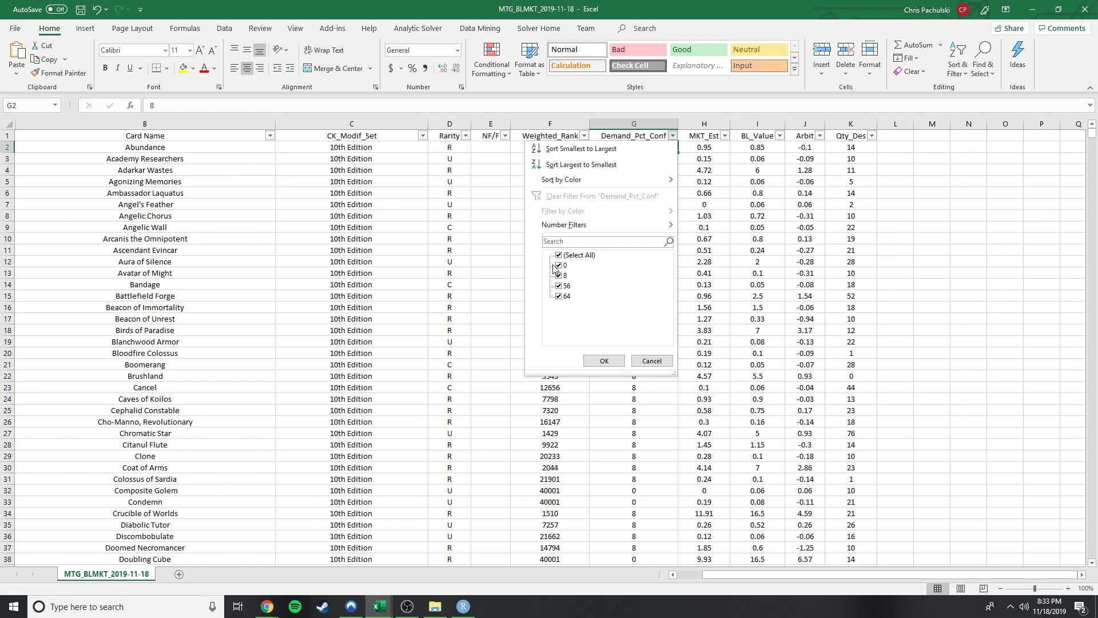
{"action": "left_click", "coordinate": [604, 360]}
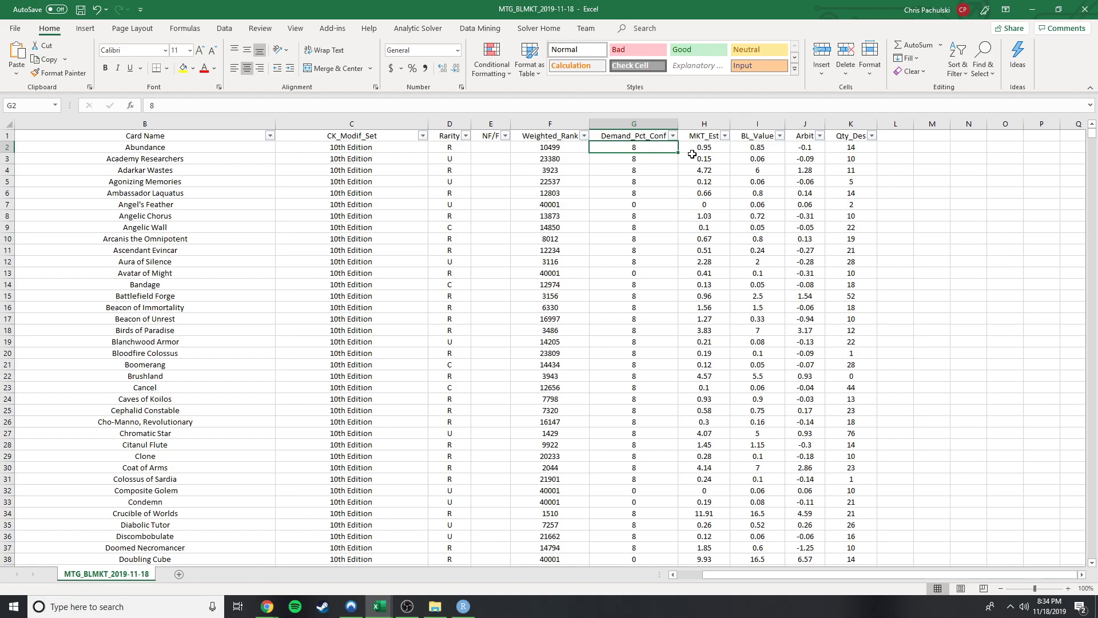
{"action": "left_click", "coordinate": [710, 122]}
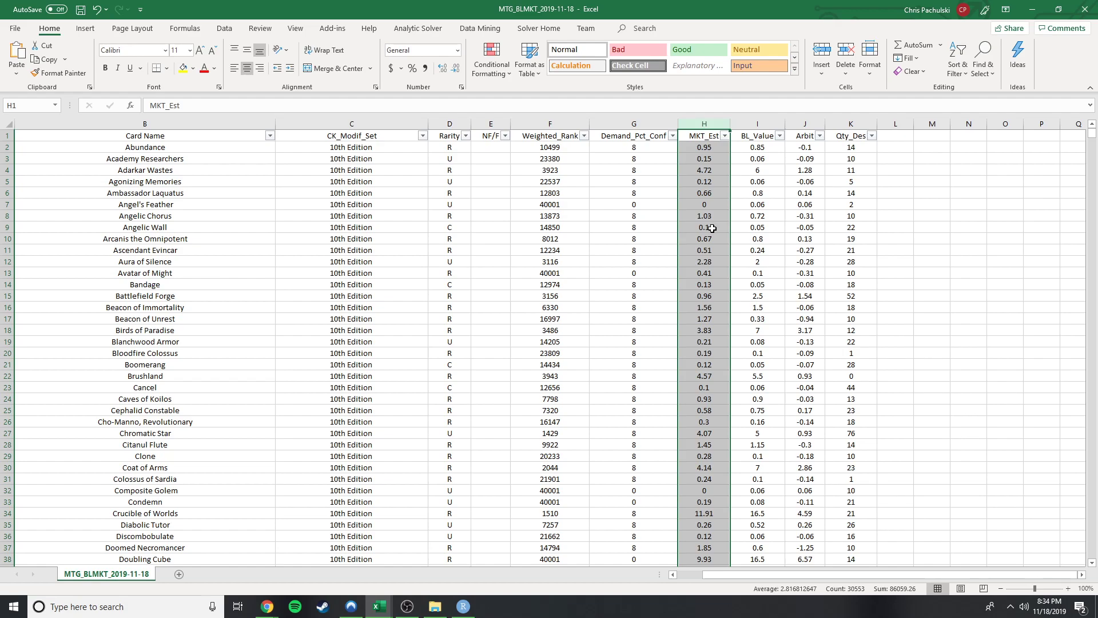
{"action": "left_click", "coordinate": [549, 122]}
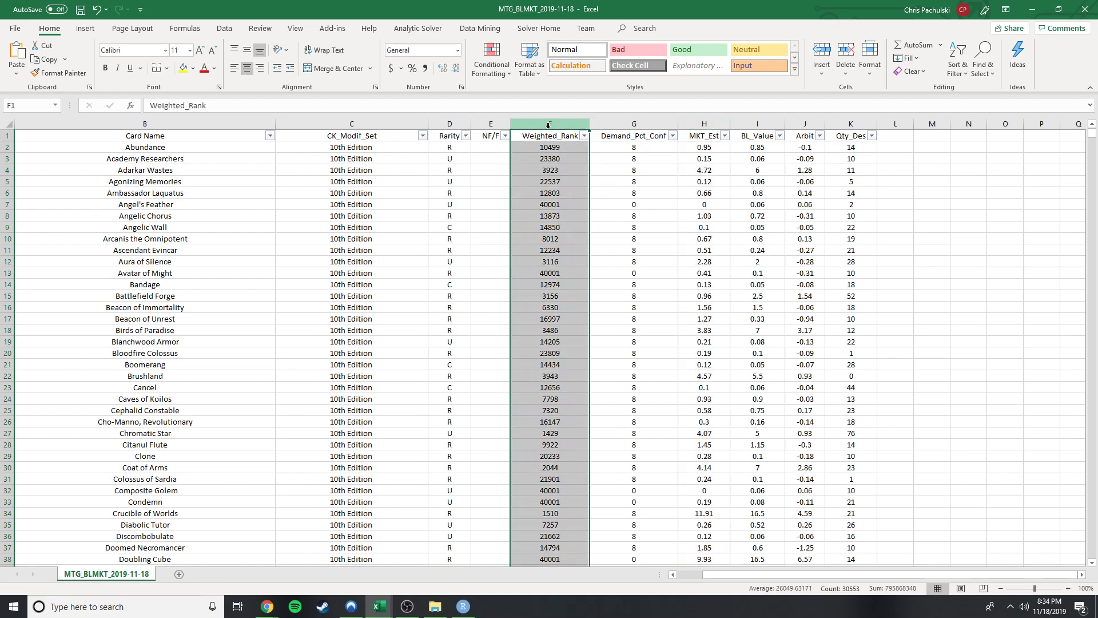
- Examine the MKT_Est and BL_Value columns and compare the MKT_Est, BL_Value and Arbit values of Abundance
{"action": "left_click", "coordinate": [694, 122]}
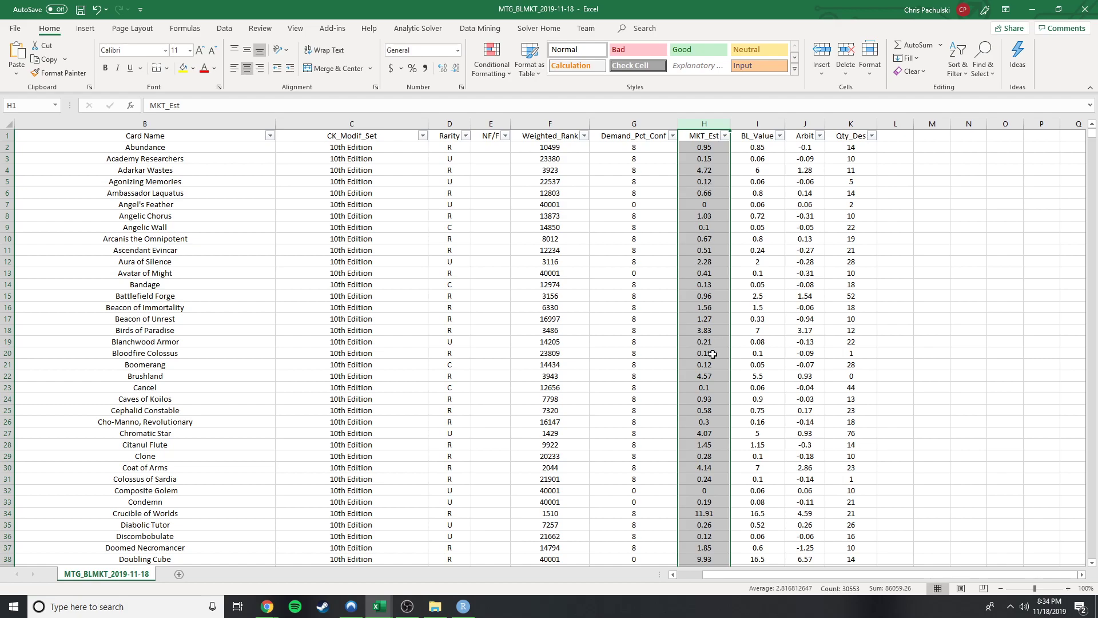
{"action": "left_click", "coordinate": [719, 208]}
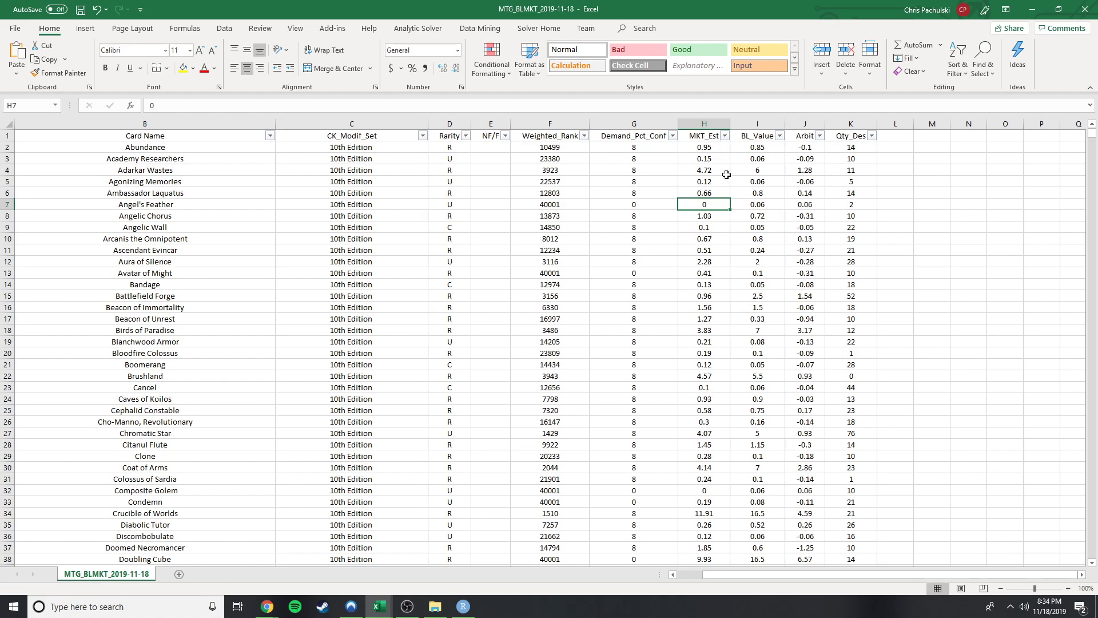
{"action": "left_click", "coordinate": [754, 122]}
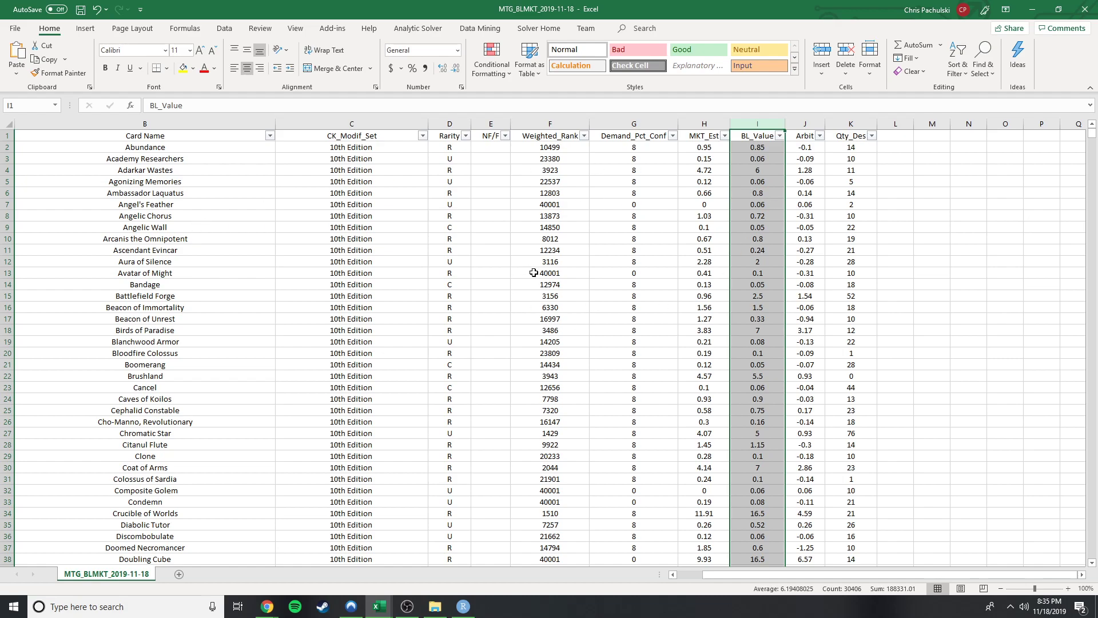
{"action": "left_click", "coordinate": [699, 150]}
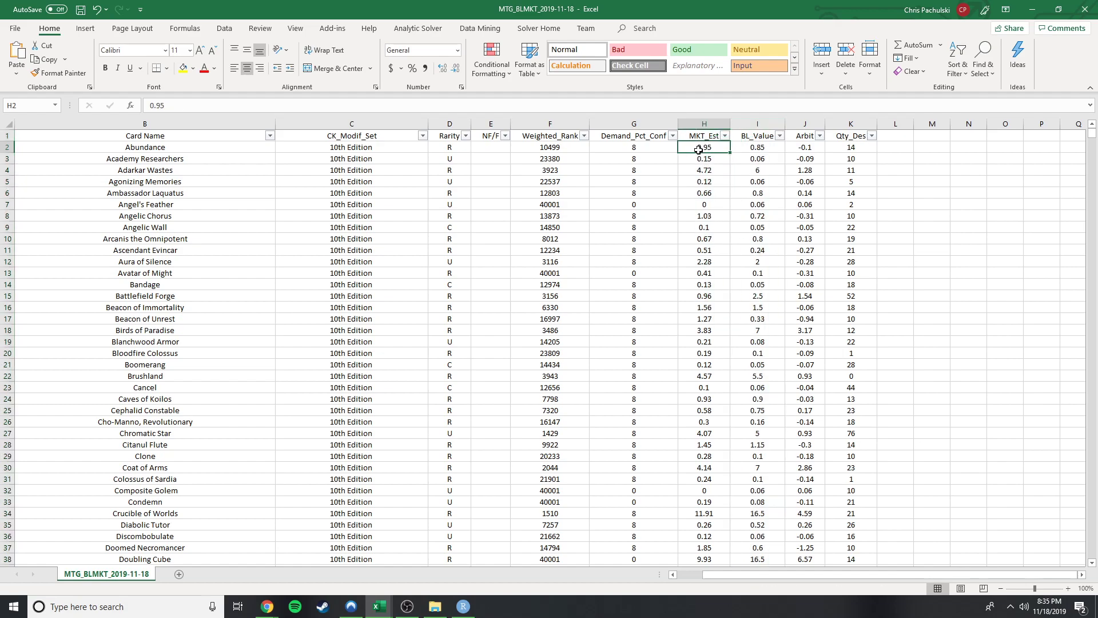
{"action": "left_click", "coordinate": [749, 150]}
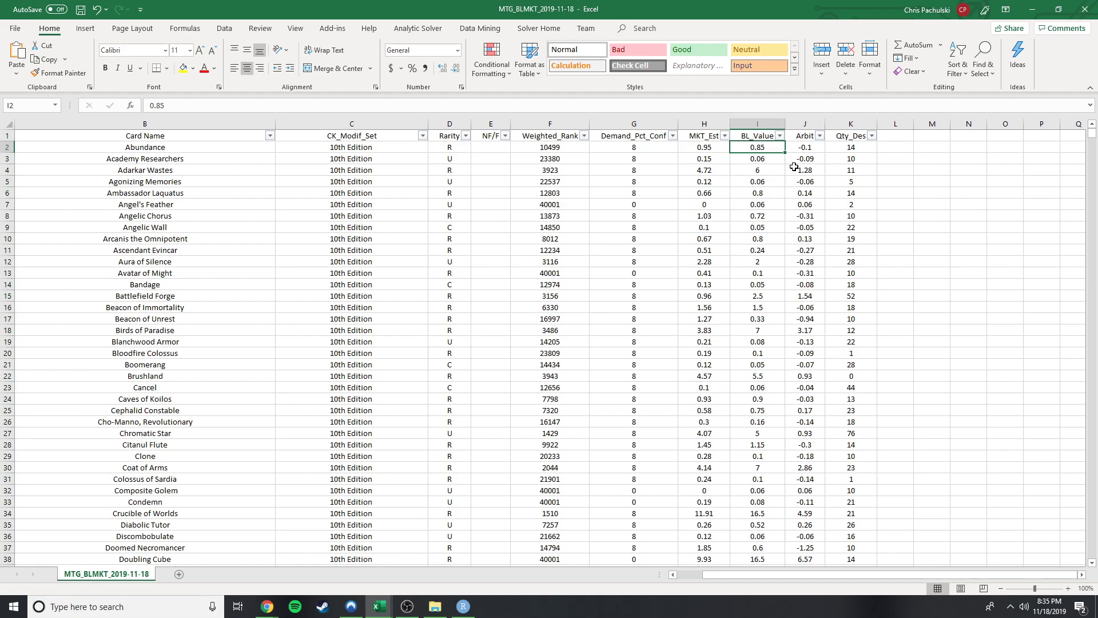
{"action": "left_click", "coordinate": [809, 146]}
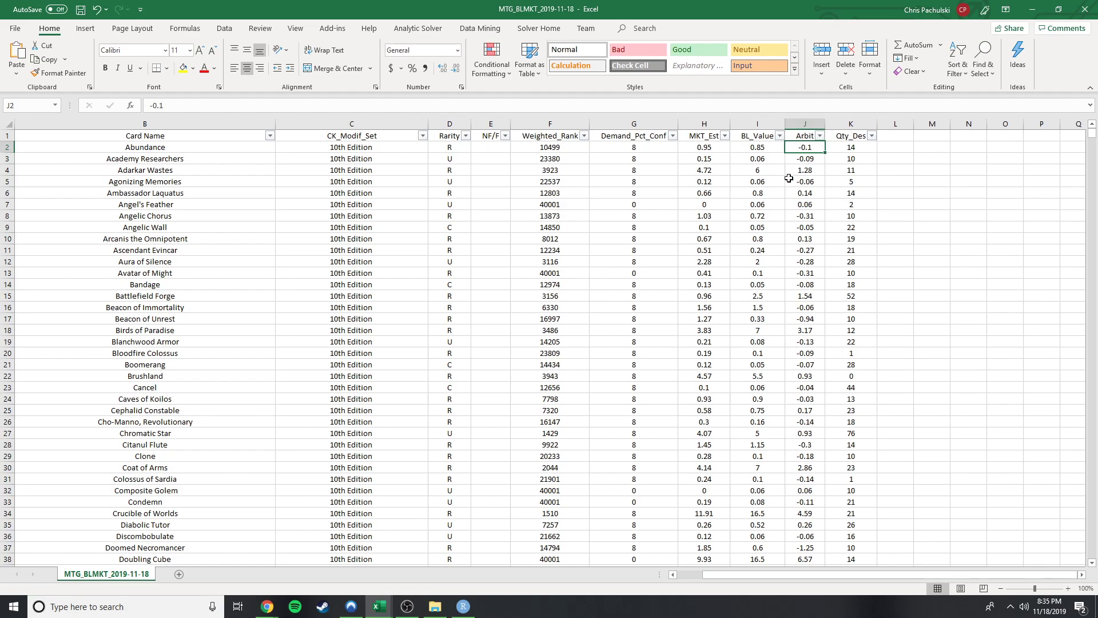
- Compare the MKT_Est, BL_Value and Arbit of Adarkar Wastes and check the filter values offered for Demand_Pct_Conf
{"action": "left_click", "coordinate": [698, 172]}
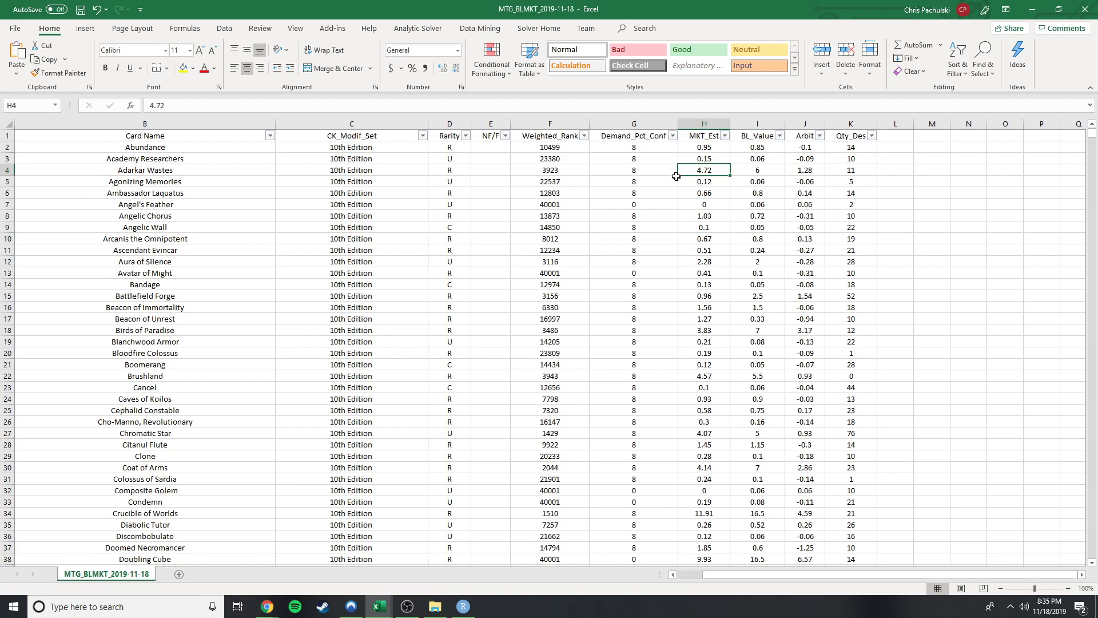
{"action": "left_click", "coordinate": [765, 170]}
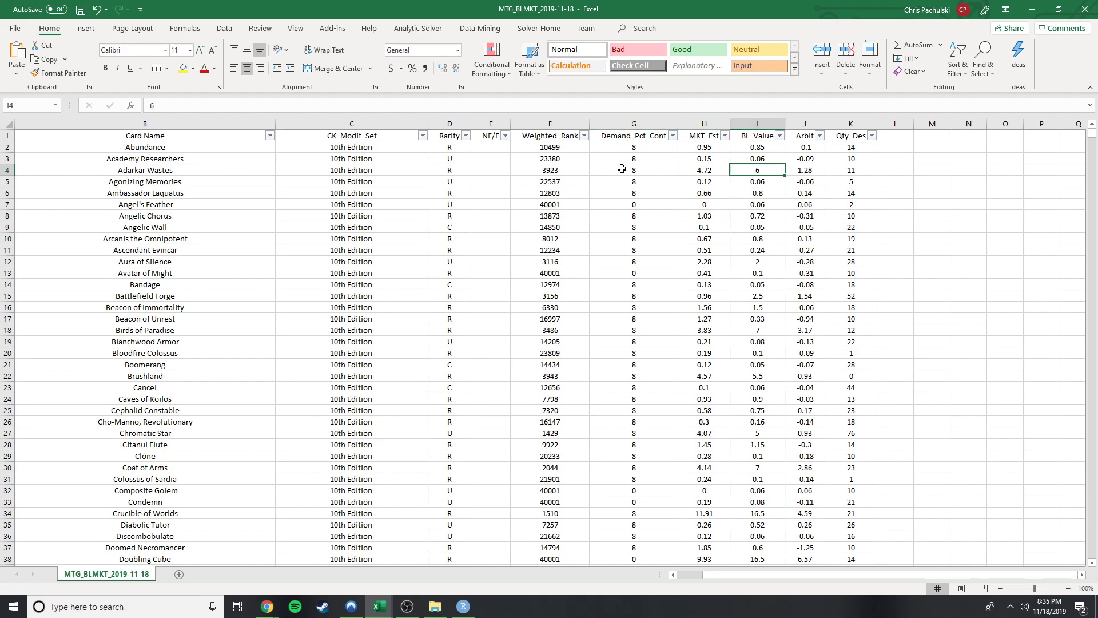
{"action": "left_click", "coordinate": [712, 168]}
{"action": "left_click", "coordinate": [786, 168]}
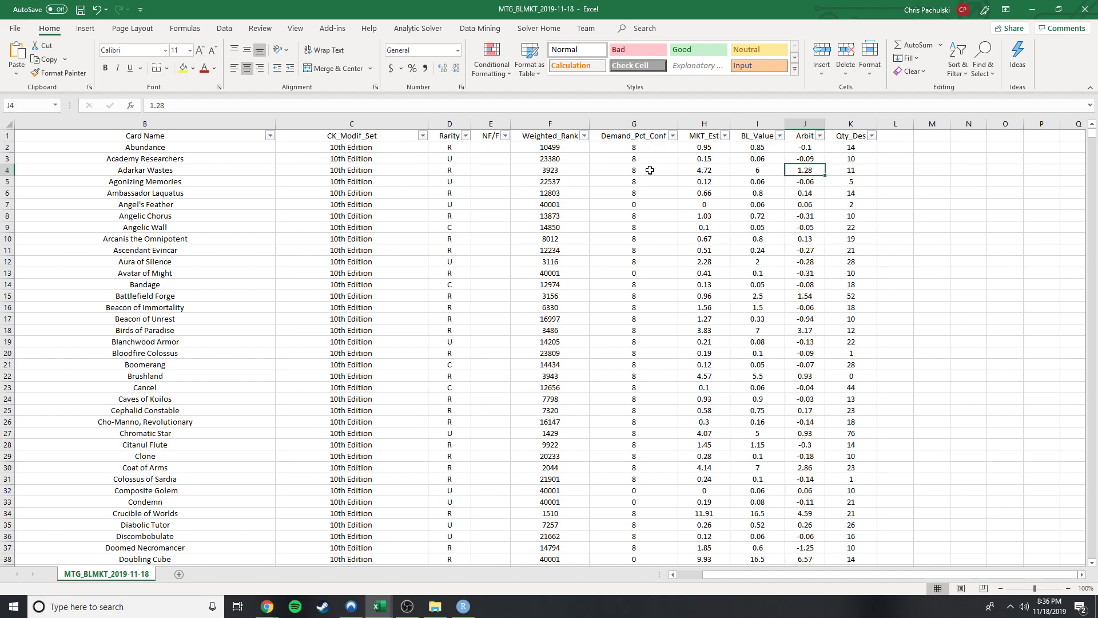
{"action": "left_click", "coordinate": [673, 136]}
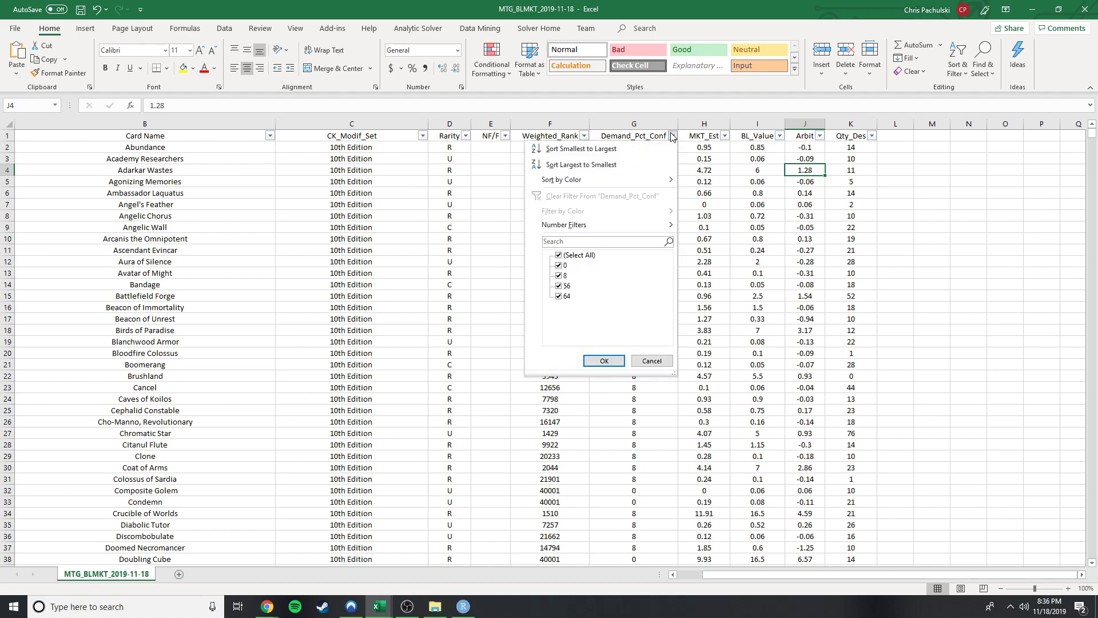
{"action": "left_click", "coordinate": [674, 136]}
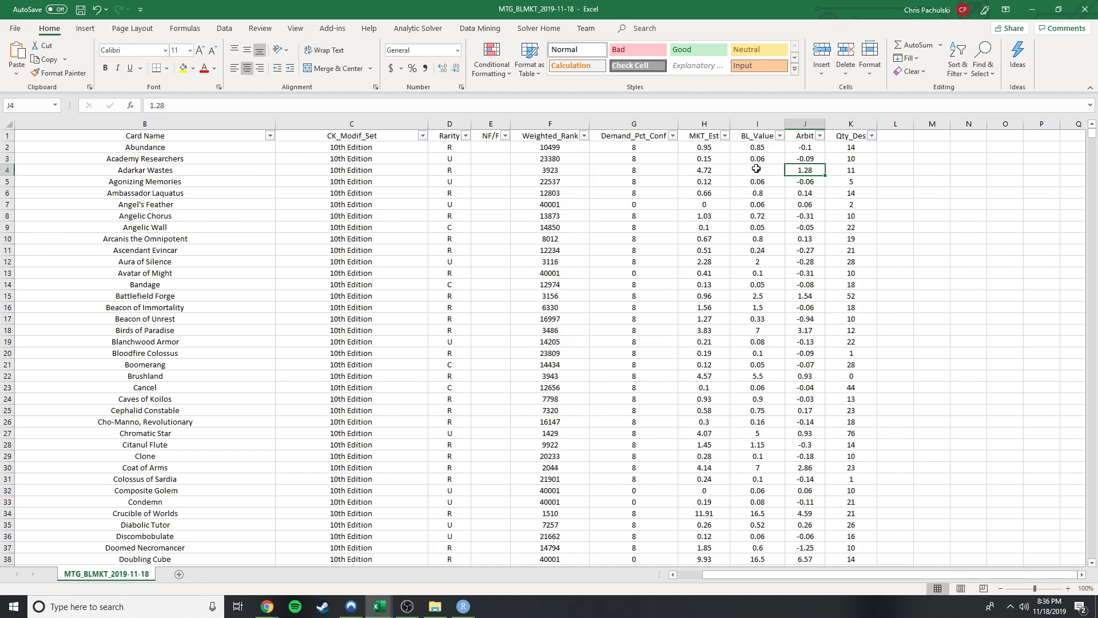
- Examine the Qty_Des of Adarkar Wastes and Battlefield Forge, and the full Beacon of Unrest row
{"action": "left_click", "coordinate": [856, 167]}
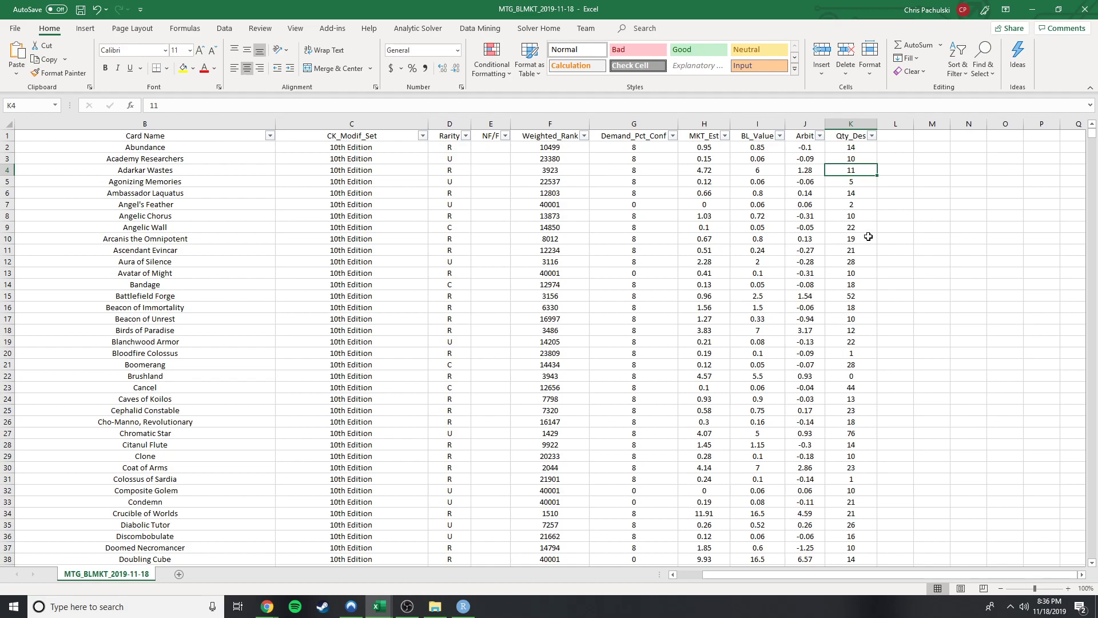
{"action": "left_click", "coordinate": [859, 298]}
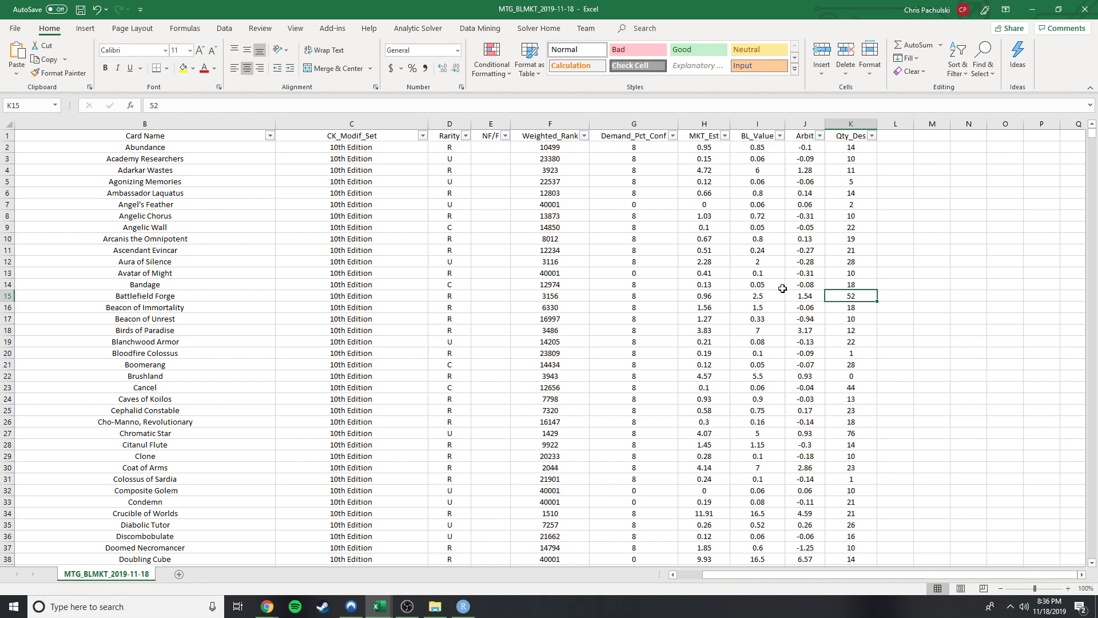
{"action": "left_click", "coordinate": [764, 322]}
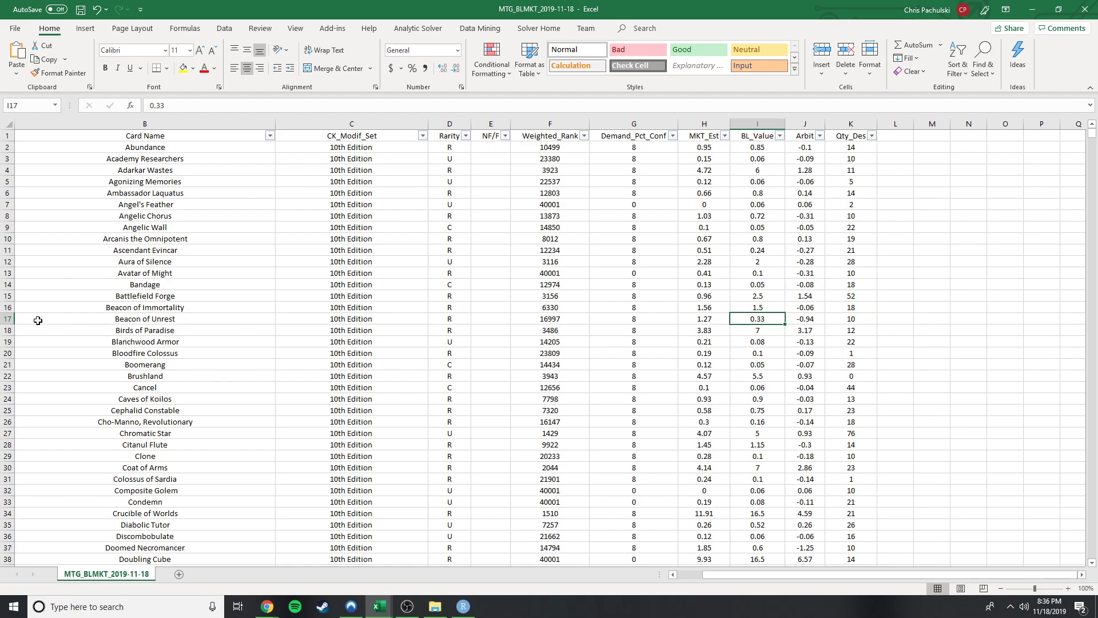
{"action": "left_click", "coordinate": [6, 319]}
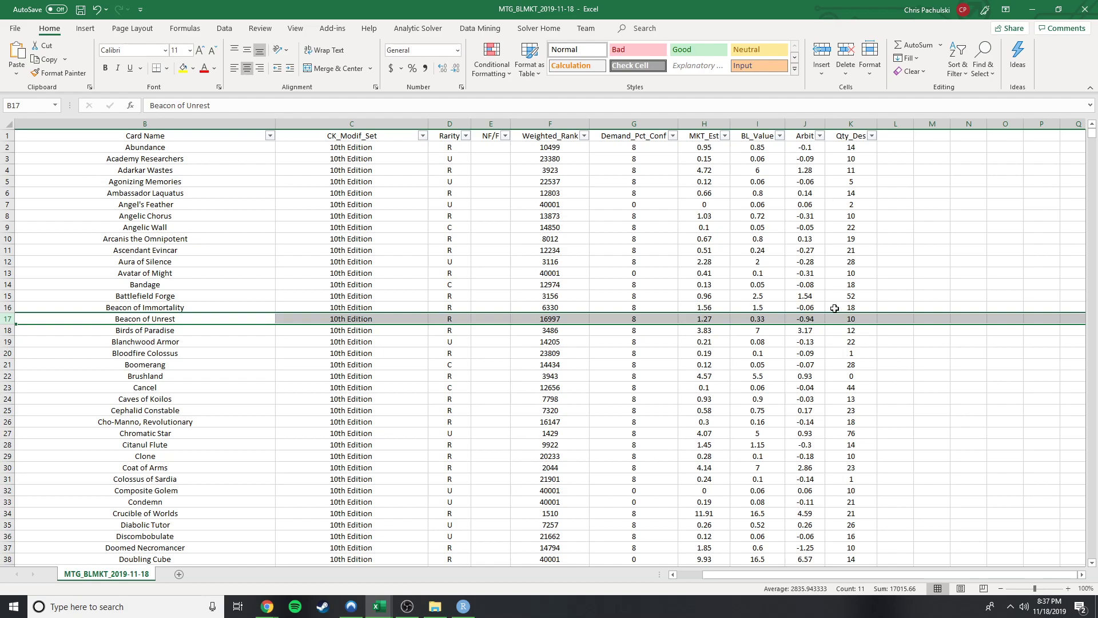
- Filter Card Name with the search term "smuggler", keeping only Smuggler's Copter and Smuggler's Copter (Prerelease Foil)
{"action": "left_click", "coordinate": [246, 144]}
{"action": "left_click", "coordinate": [270, 135]}
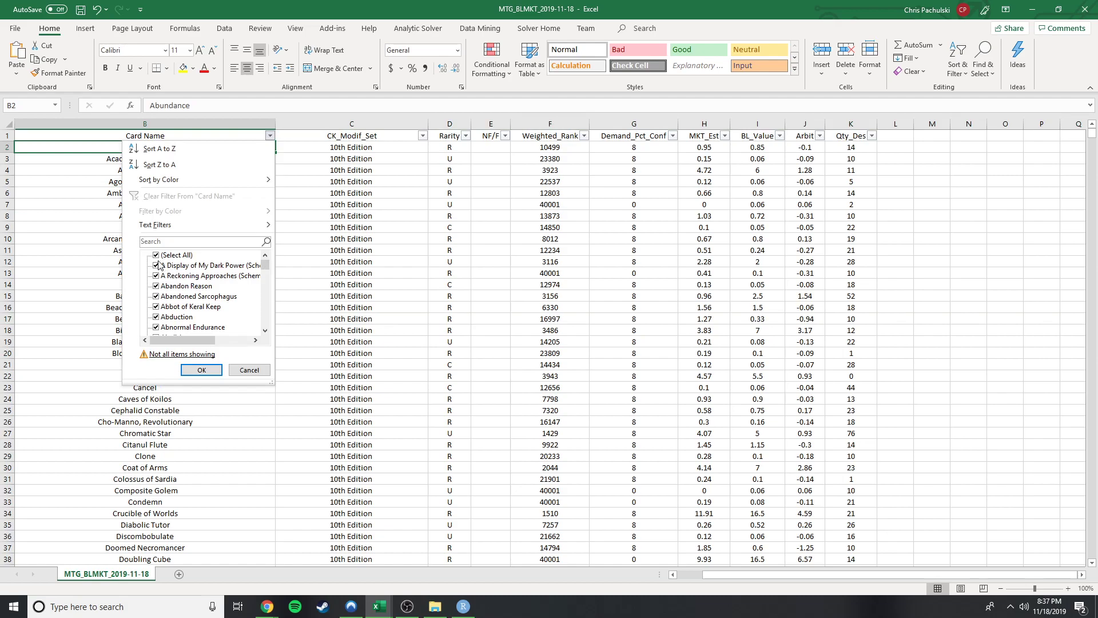
{"action": "left_click", "coordinate": [444, 196]}
{"action": "left_click", "coordinate": [270, 136]}
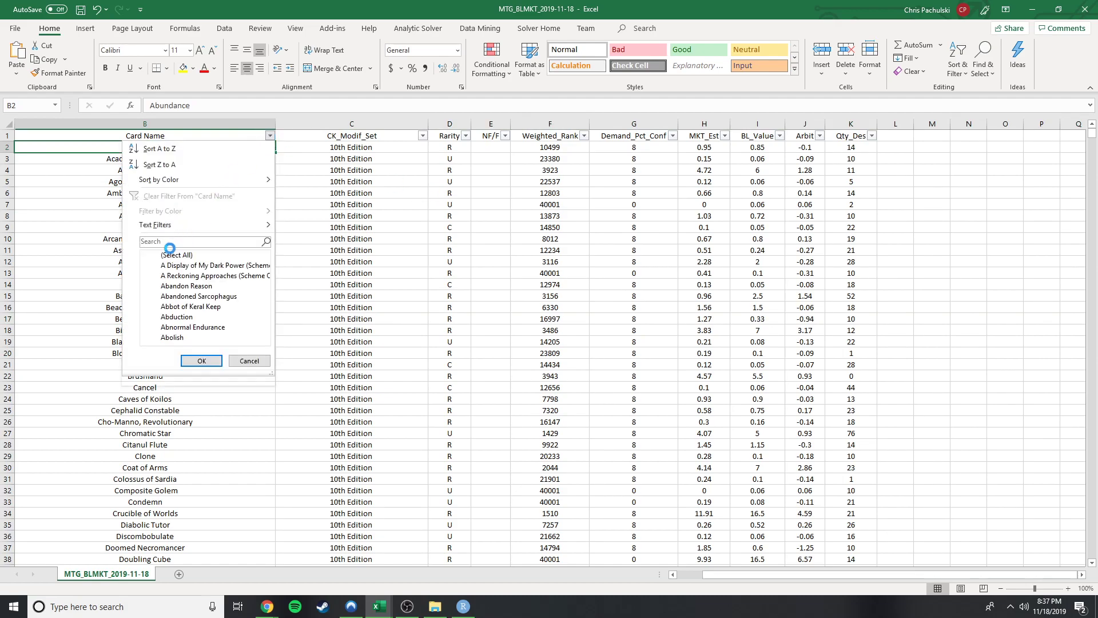
{"action": "left_click", "coordinate": [156, 256]}
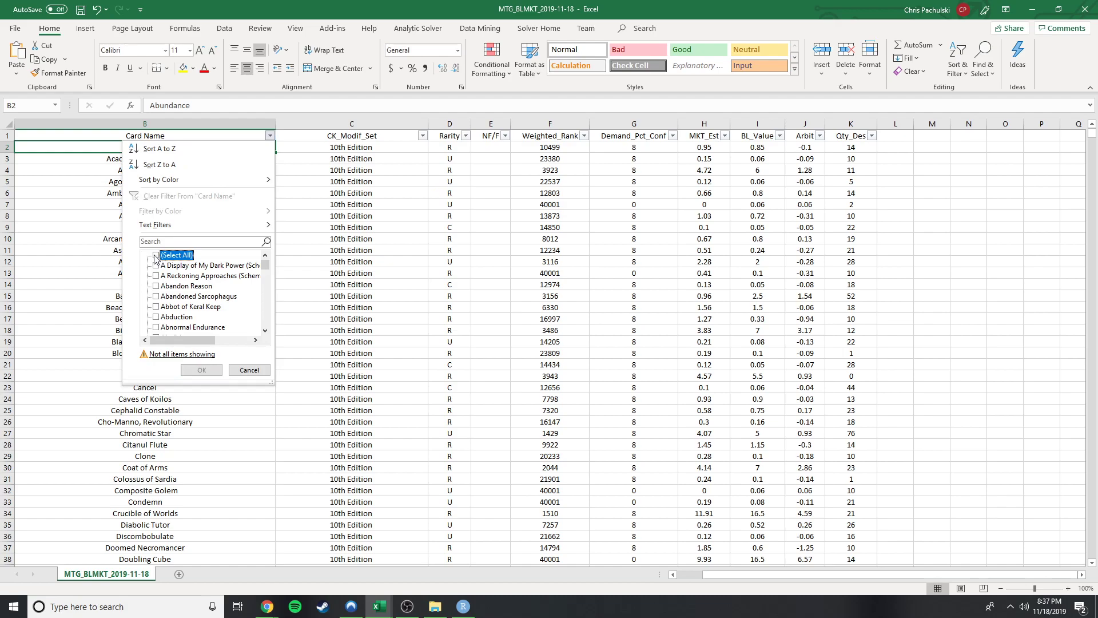
{"action": "left_click", "coordinate": [189, 242]}
{"action": "type", "text": "smuggler"}
{"action": "left_click", "coordinate": [186, 277]}
{"action": "left_click", "coordinate": [176, 285]}
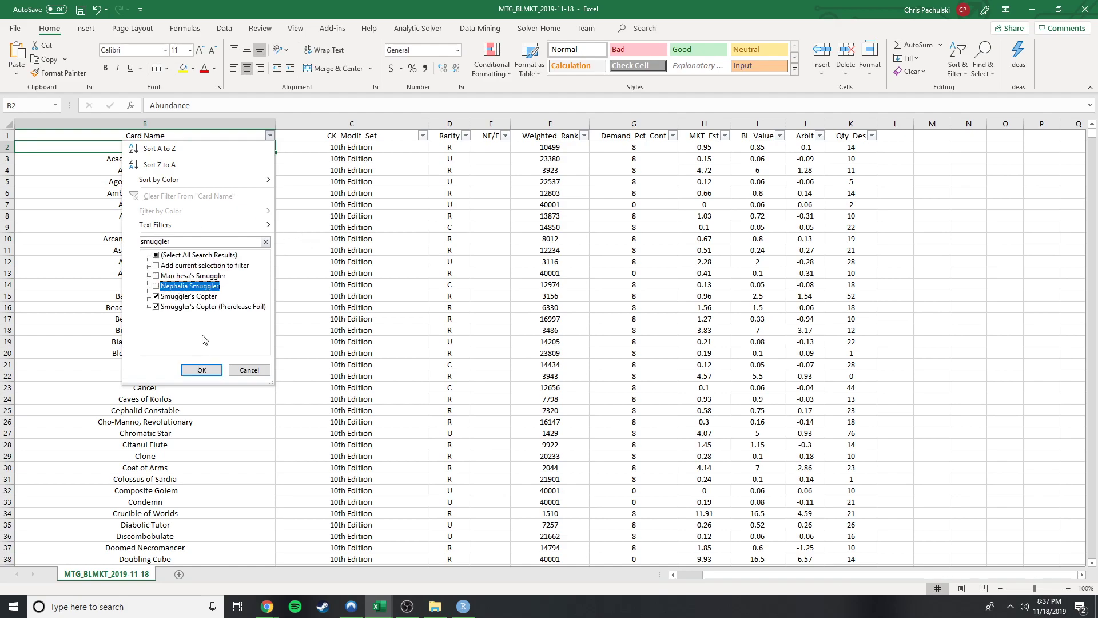
{"action": "left_click", "coordinate": [202, 370]}
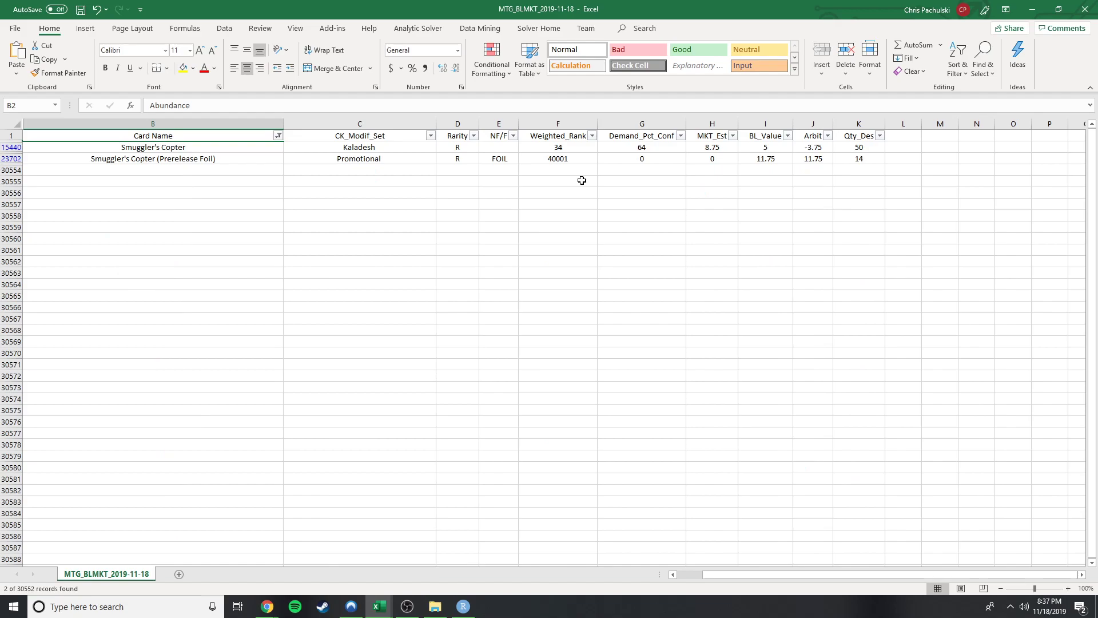
- Examine the Demand_Pct_Conf, Weighted_Rank, BL_Value and Qty_Des of the Kaladesh Smuggler's Copter
{"action": "left_click", "coordinate": [665, 148]}
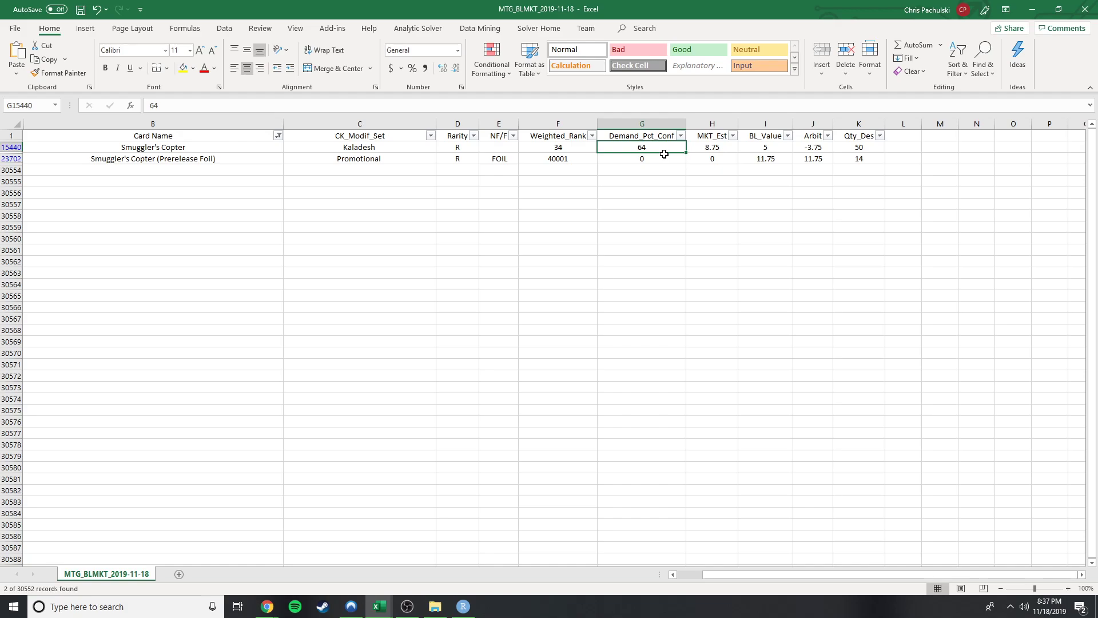
{"action": "left_click", "coordinate": [574, 147]}
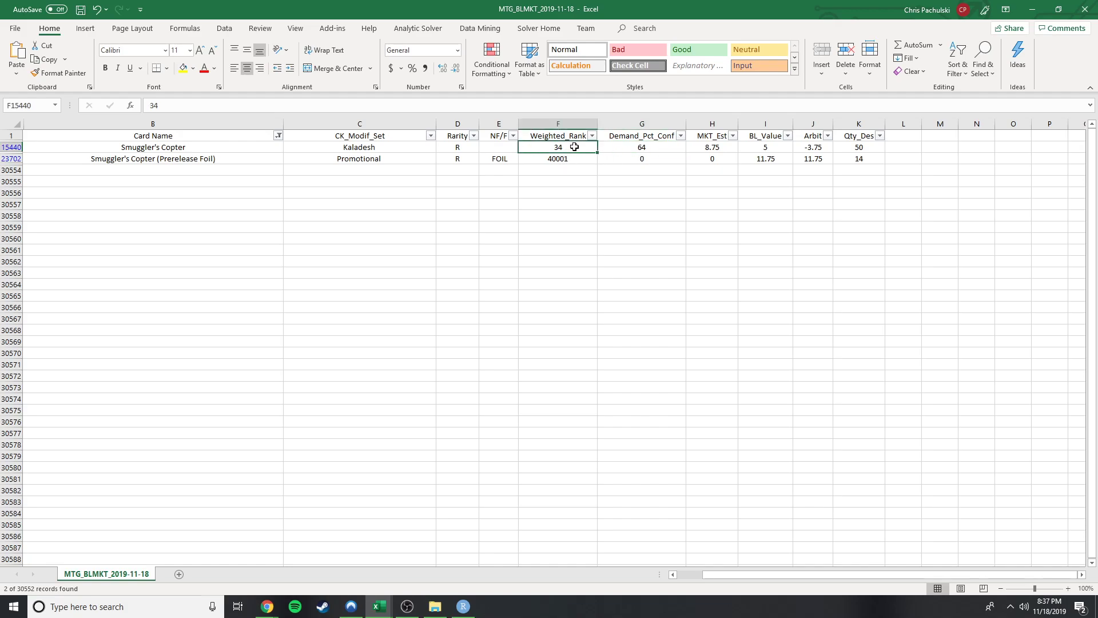
{"action": "left_click", "coordinate": [765, 148]}
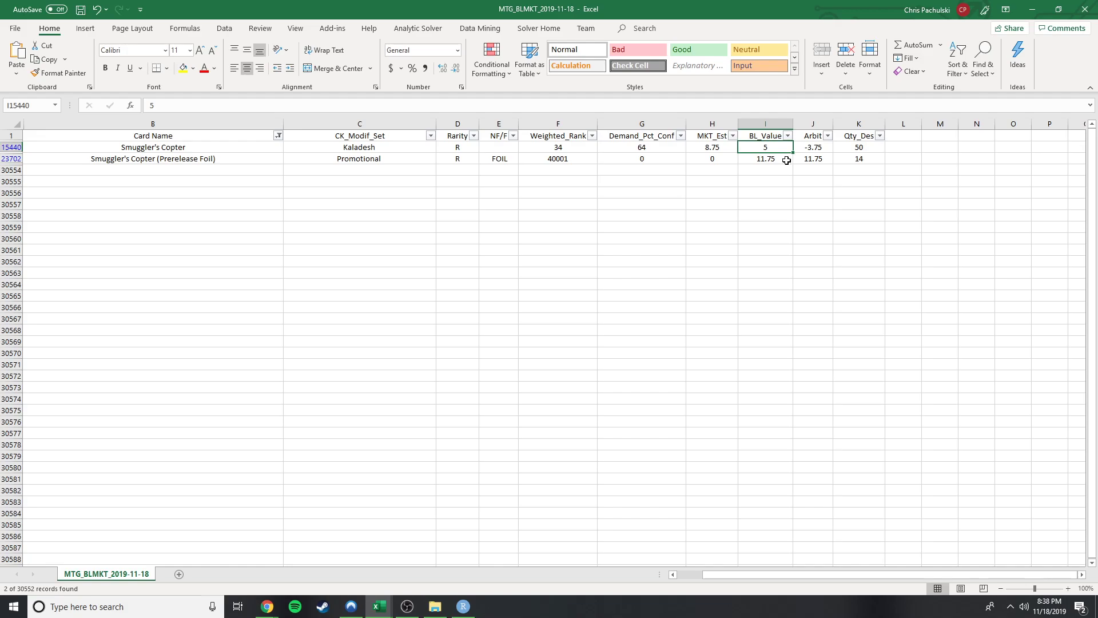
{"action": "left_click", "coordinate": [841, 149]}
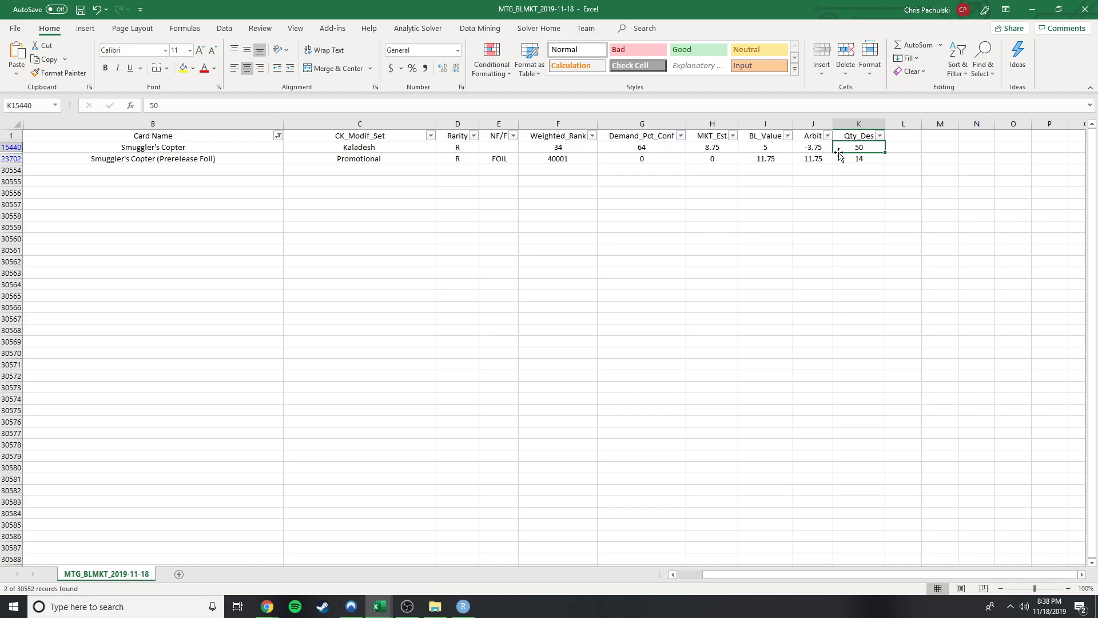
{"action": "left_click", "coordinate": [762, 149]}
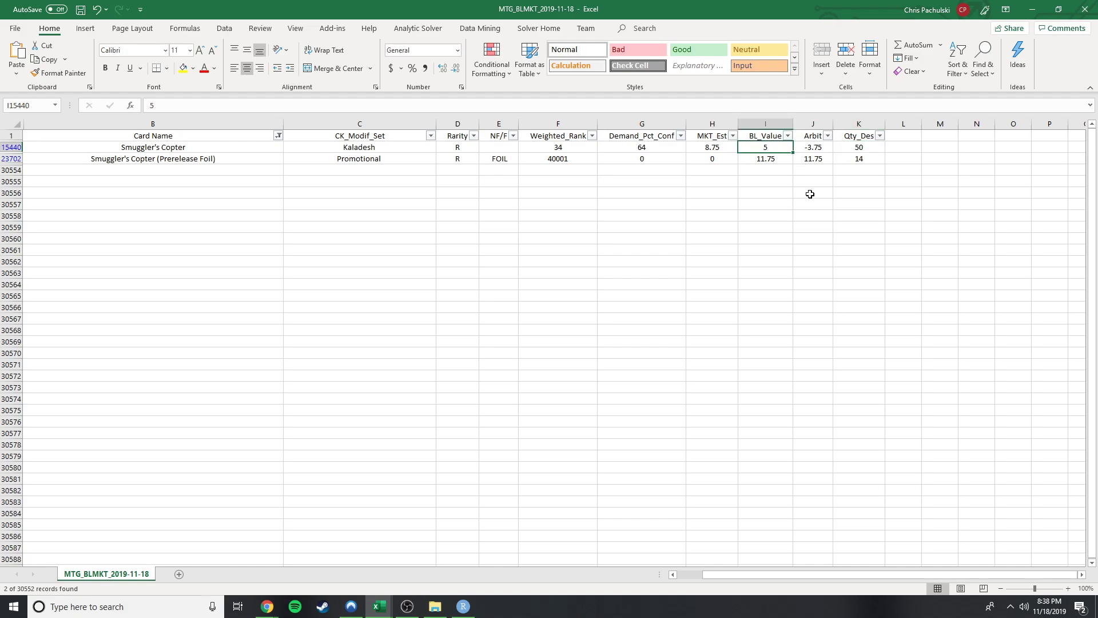
{"action": "left_click", "coordinate": [859, 147]}
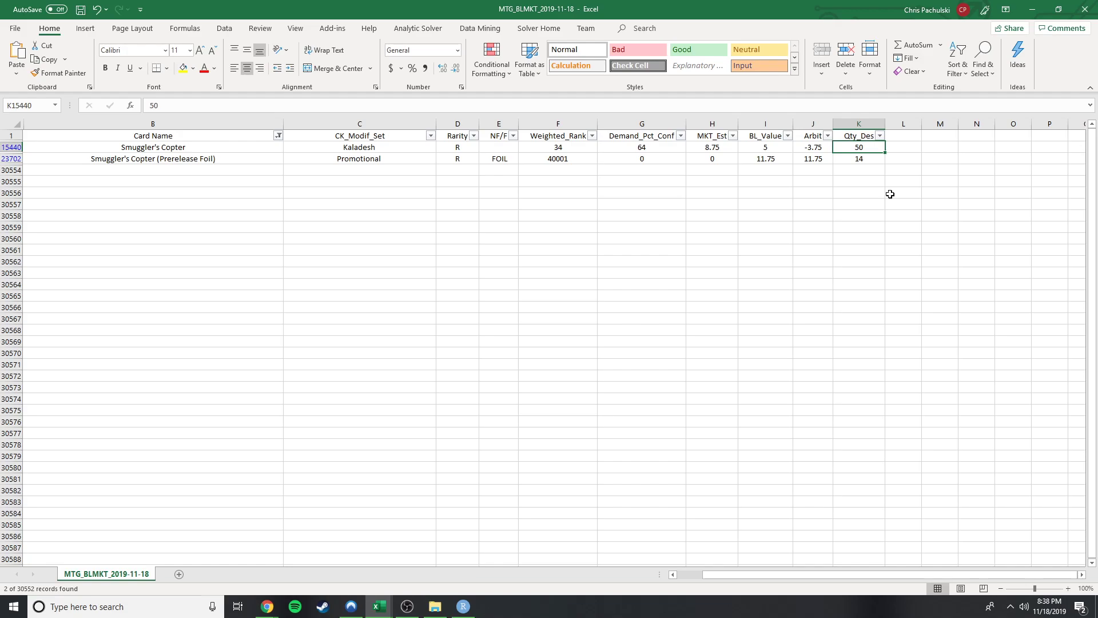
- Compare the MKT_Est of the Kaladesh Smuggler's Copter with its Weighted_Rank and Qty_Des
{"action": "left_click", "coordinate": [703, 149]}
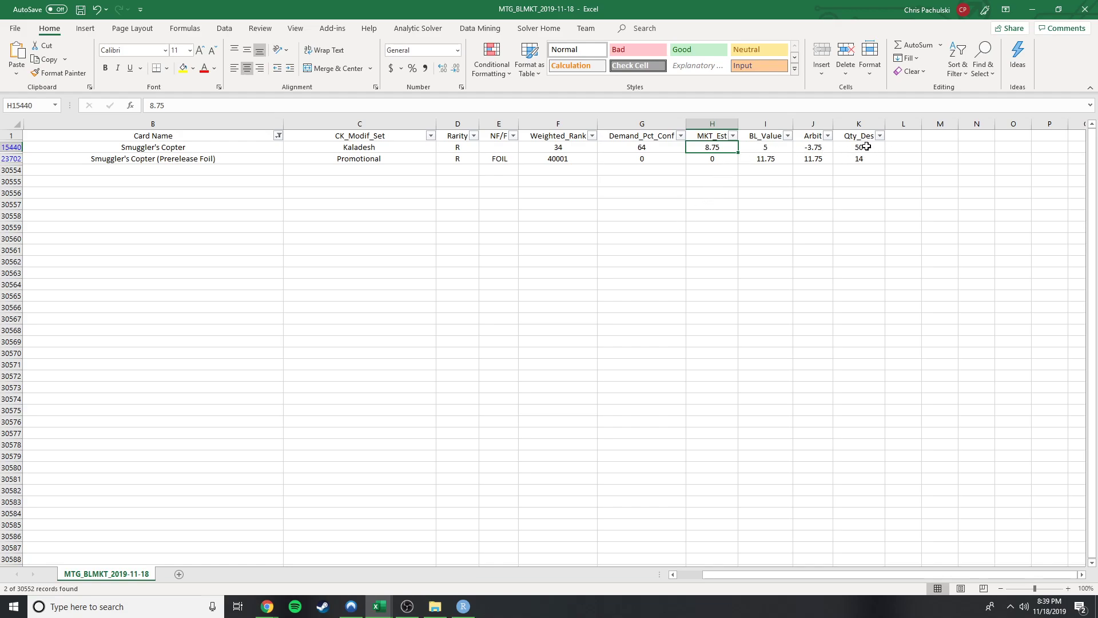
{"action": "left_click", "coordinate": [574, 144]}
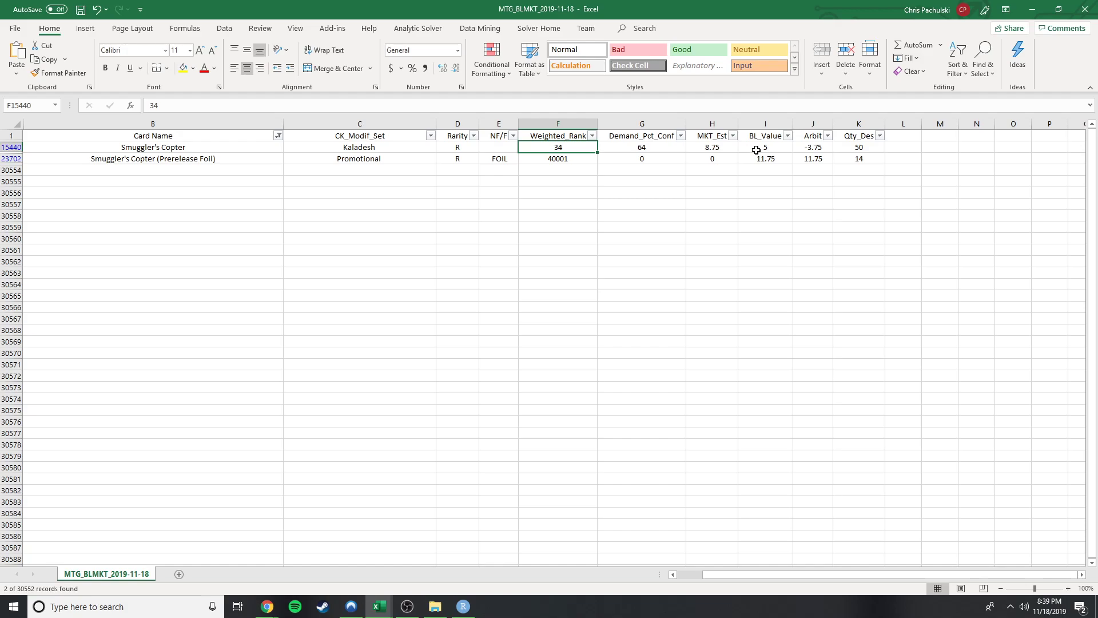
{"action": "left_click", "coordinate": [718, 149]}
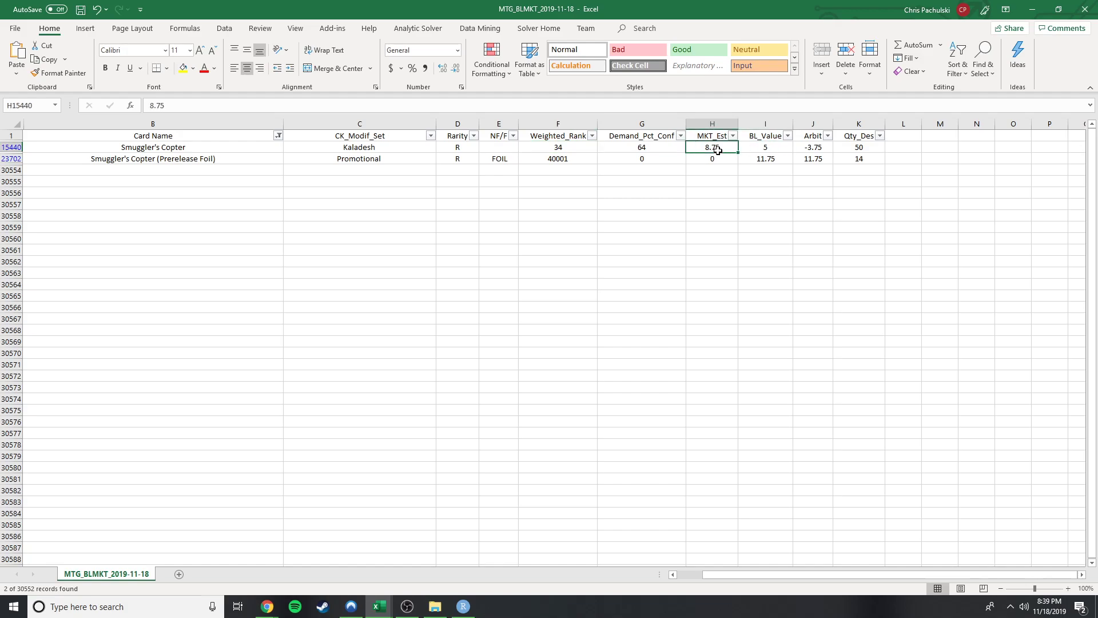
{"action": "left_click", "coordinate": [858, 149]}
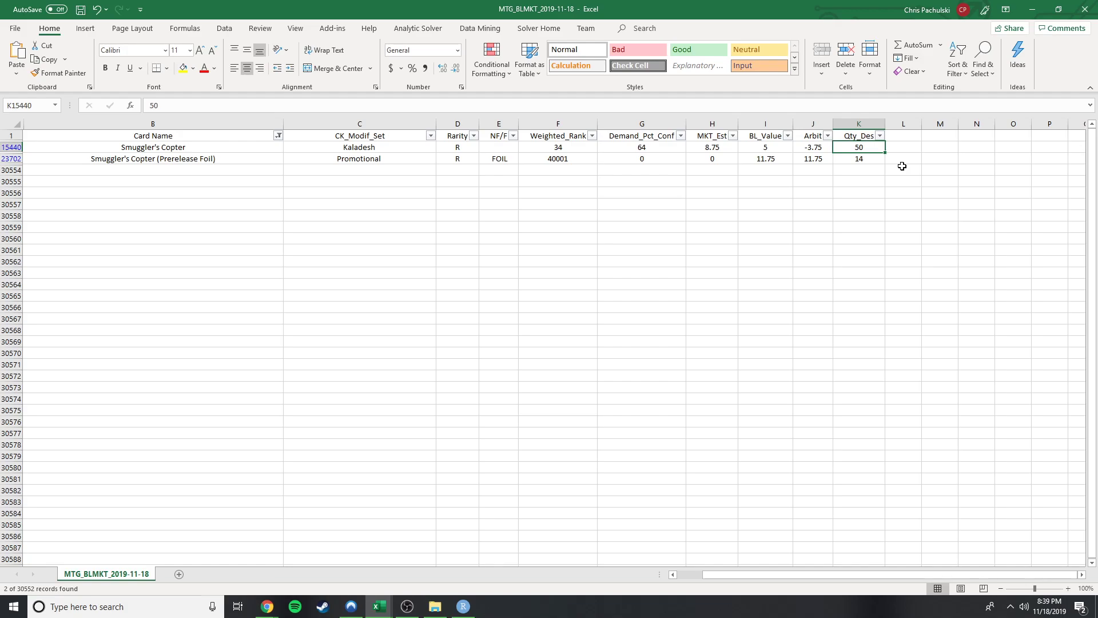
{"action": "left_click", "coordinate": [700, 151]}
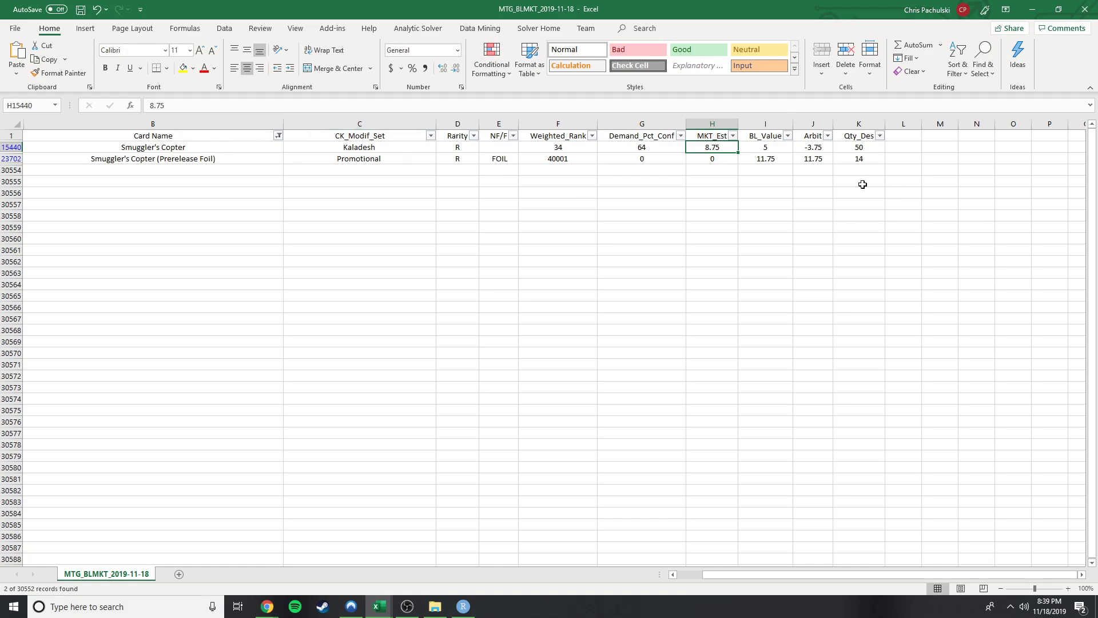
{"action": "left_click", "coordinate": [858, 148]}
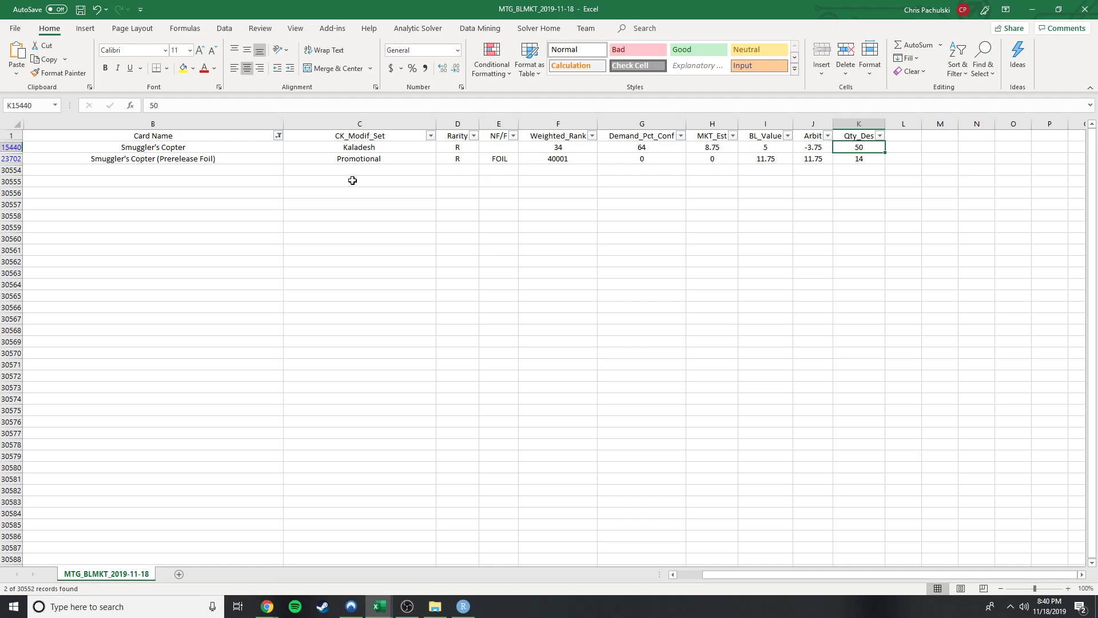
- Reselect all card names in the Card Name filter and apply it
{"action": "left_click", "coordinate": [278, 137]}
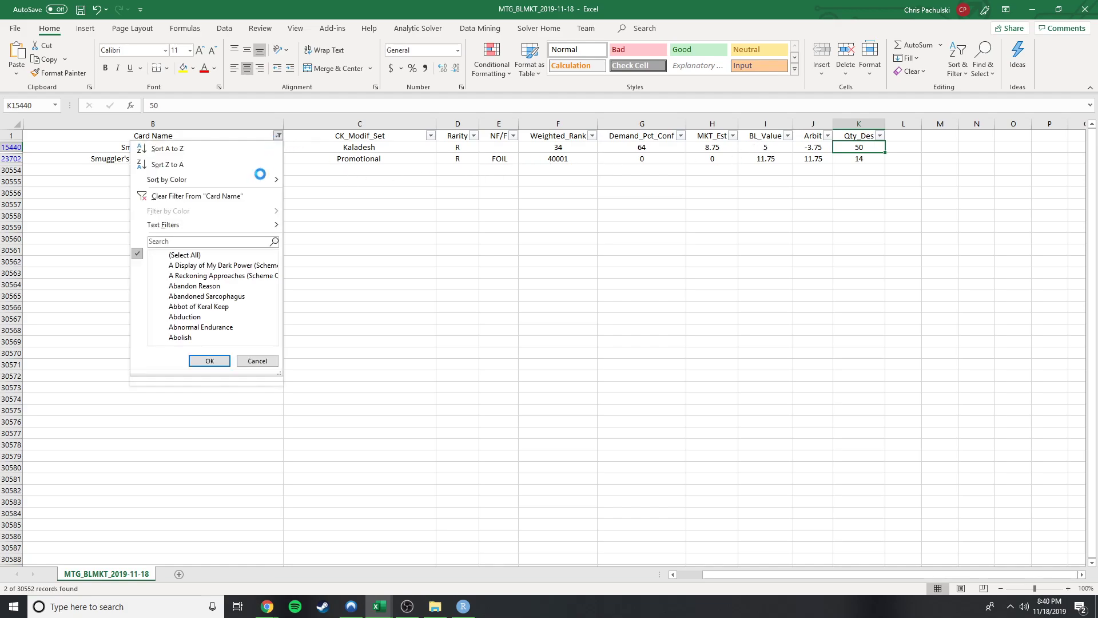
{"action": "left_click", "coordinate": [194, 255]}
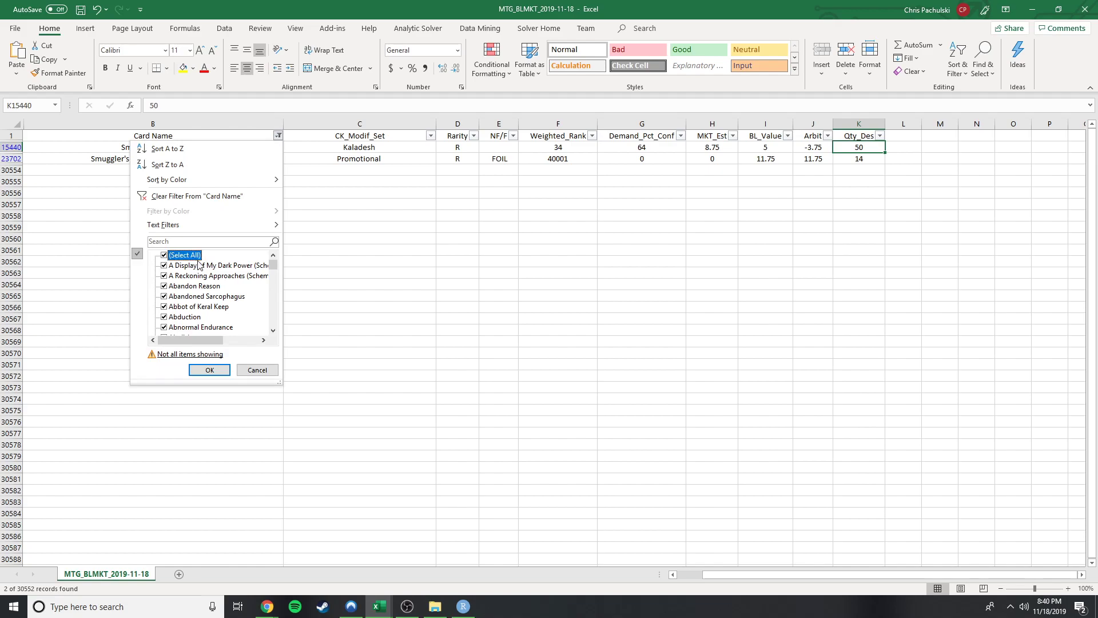
{"action": "left_click", "coordinate": [209, 370]}
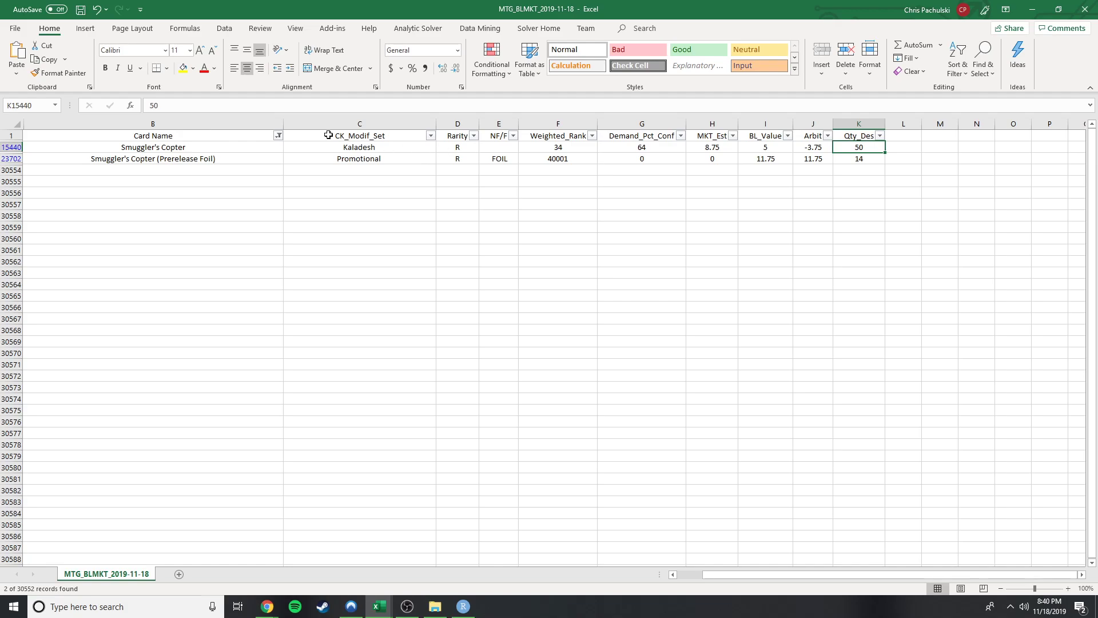
- Clear the Card Name filter so that every card in the sheet is listed
{"action": "left_click", "coordinate": [278, 136]}
{"action": "left_click", "coordinate": [185, 256]}
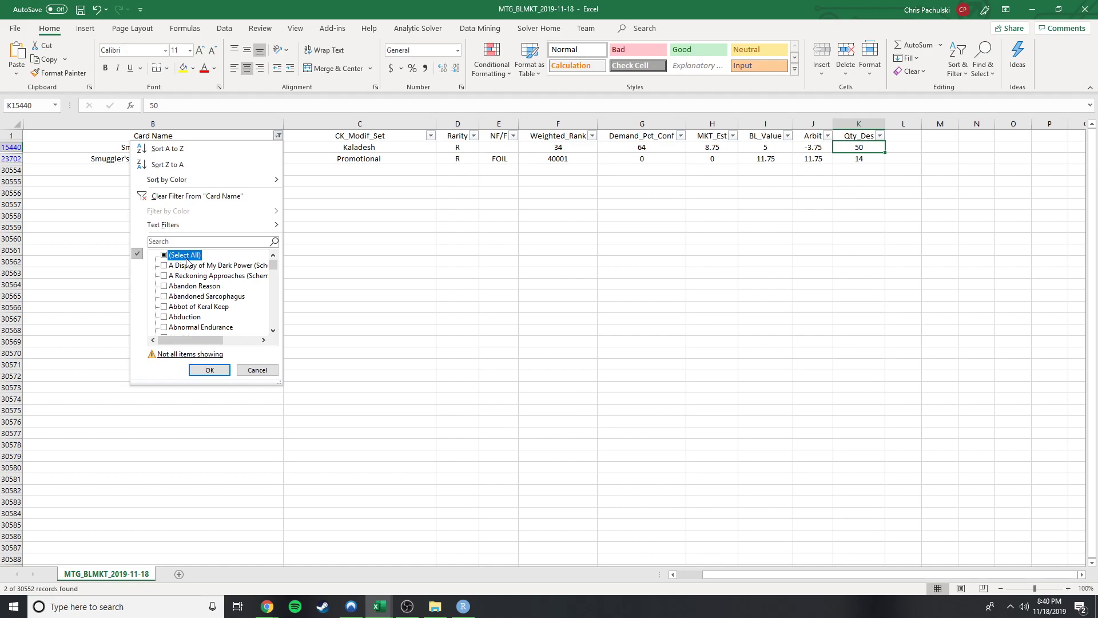
{"action": "left_click", "coordinate": [211, 370]}
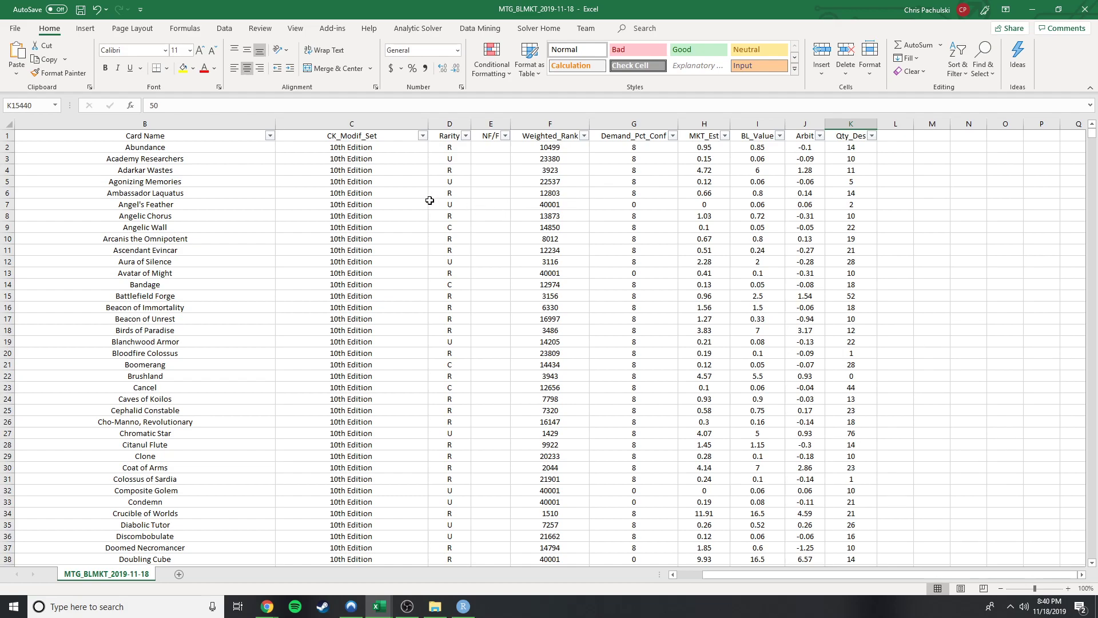
- Filter Demand_Pct_Conf to keep only the cards with a value of 64, excluding 0, 8 and 56
{"action": "left_click", "coordinate": [672, 137]}
{"action": "left_click", "coordinate": [559, 265]}
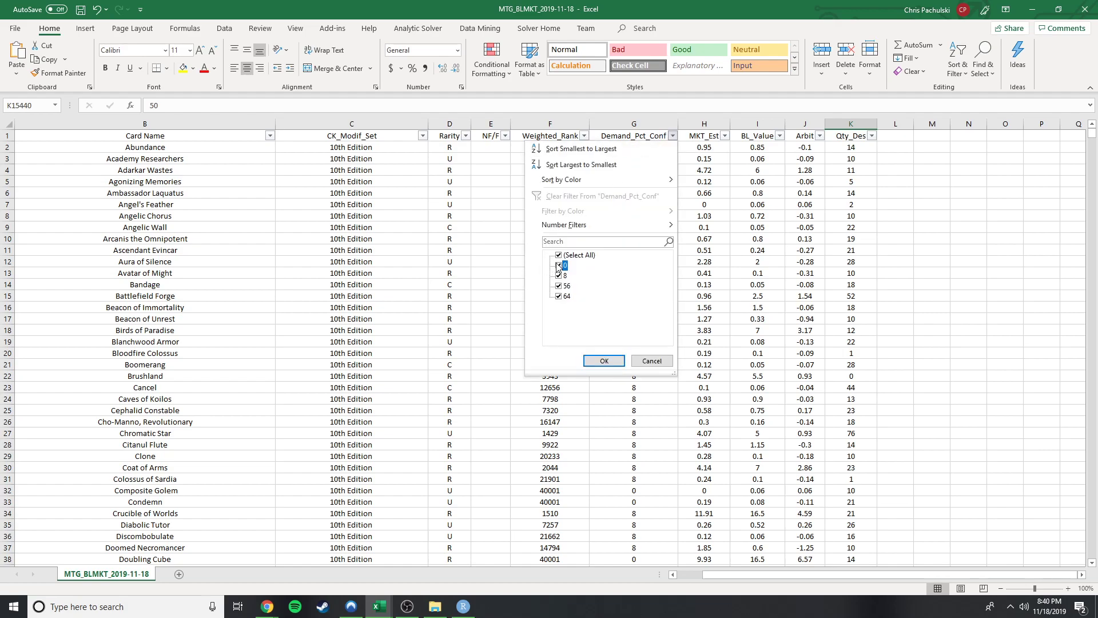
{"action": "left_click", "coordinate": [559, 276]}
{"action": "left_click", "coordinate": [560, 286]}
{"action": "left_click", "coordinate": [597, 362]}
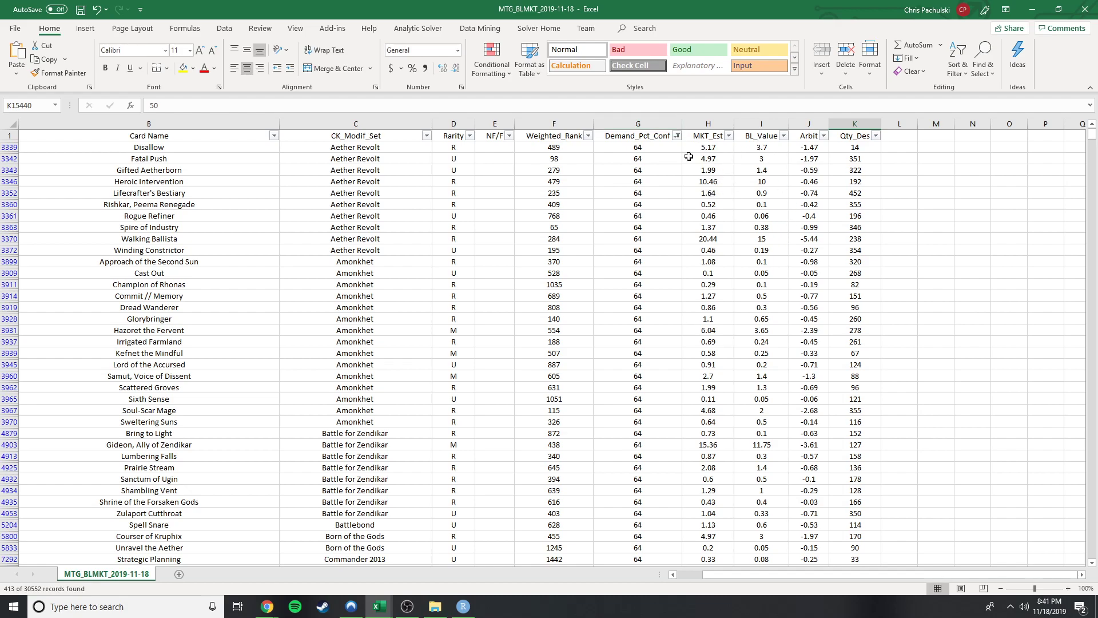
- Sort the filtered cards by Arbit from largest to smallest, keeping the Demand_Pct_Conf filter at 64
{"action": "left_click", "coordinate": [823, 136]}
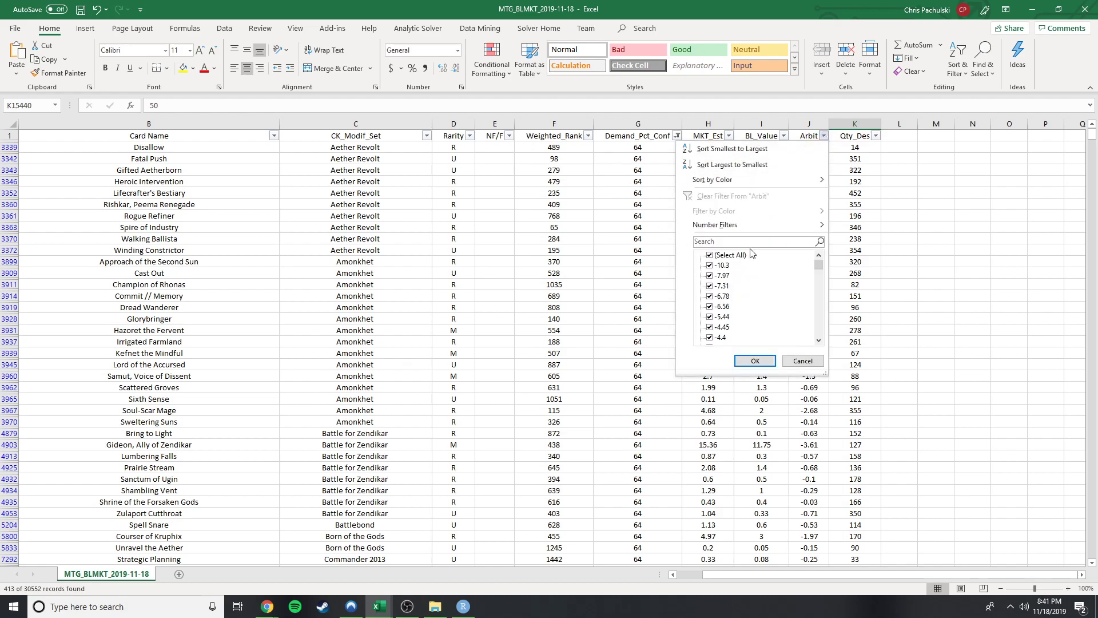
{"action": "left_click", "coordinate": [716, 164]}
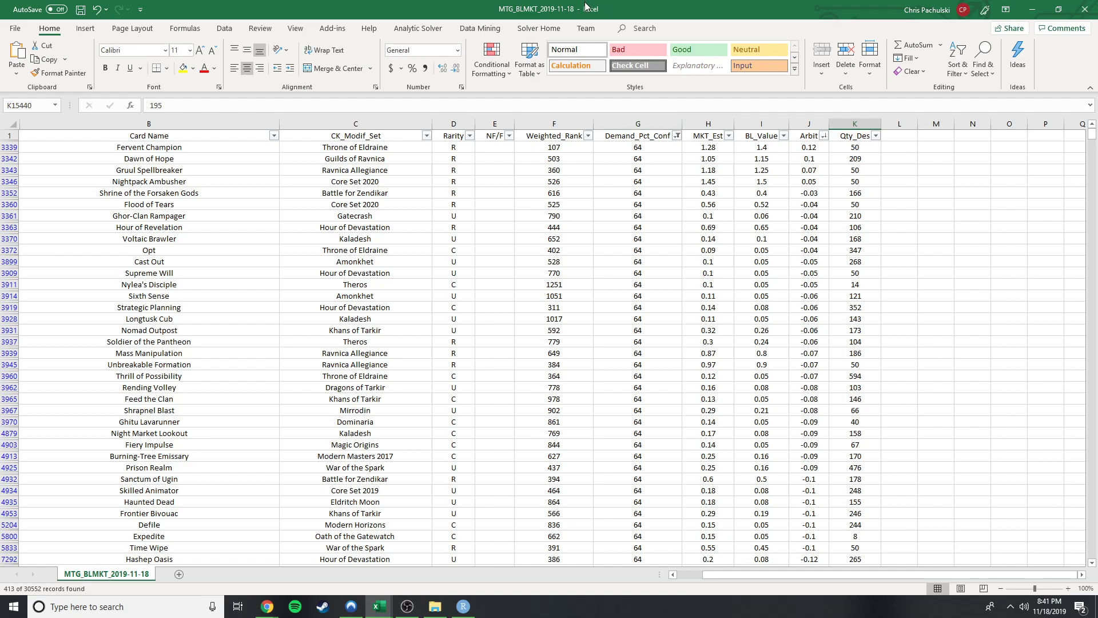
{"action": "left_click", "coordinate": [677, 136]}
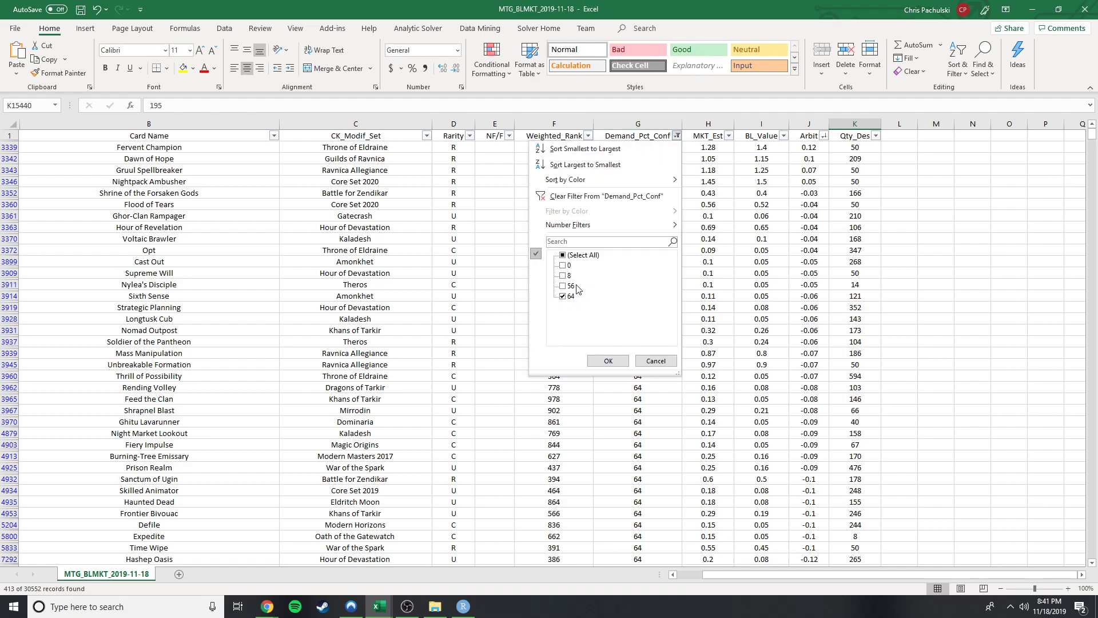
{"action": "left_click", "coordinate": [608, 360]}
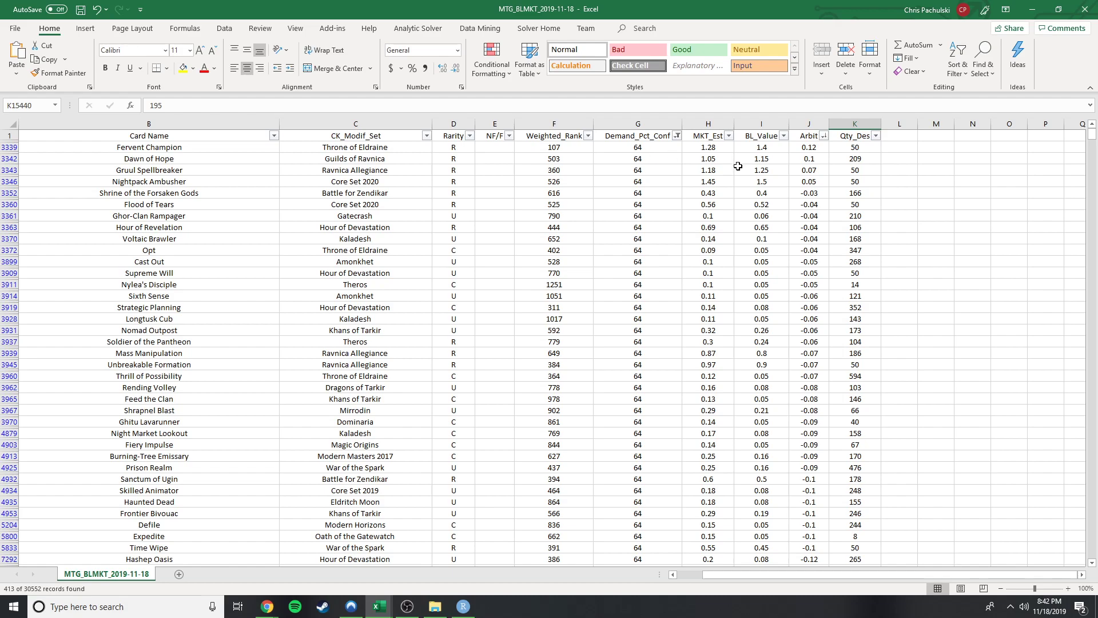
- Examine Fervent Champion's row, comparing its Demand_Pct_Conf, MKT_Est, BL_Value, Qty_Des and Weighted_Rank
{"action": "left_click", "coordinate": [8, 148]}
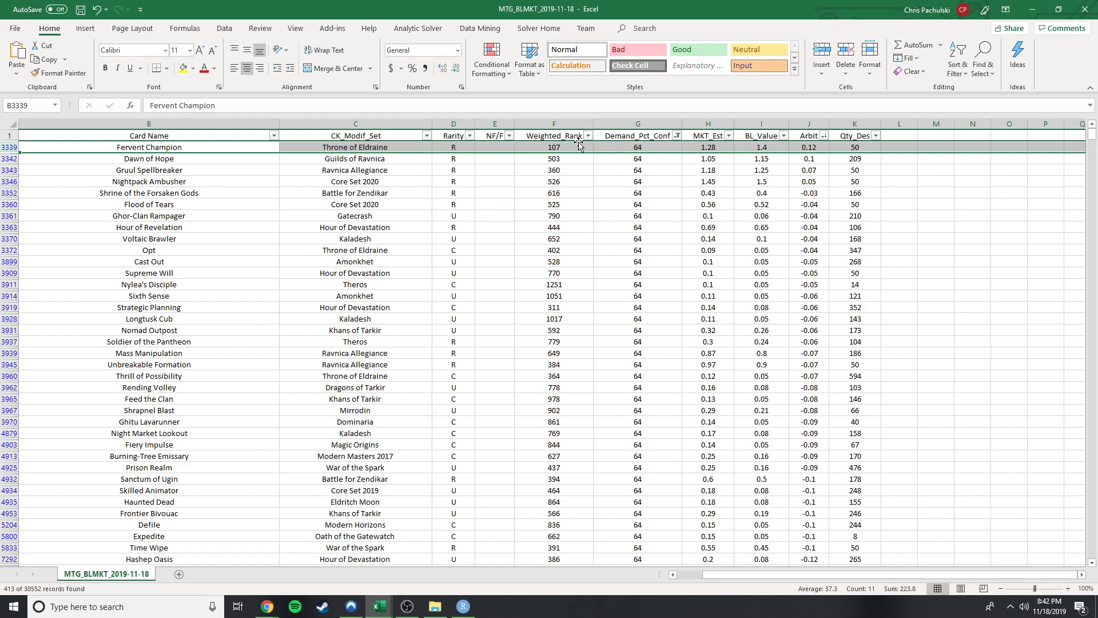
{"action": "left_click", "coordinate": [636, 148]}
{"action": "left_click", "coordinate": [704, 147]}
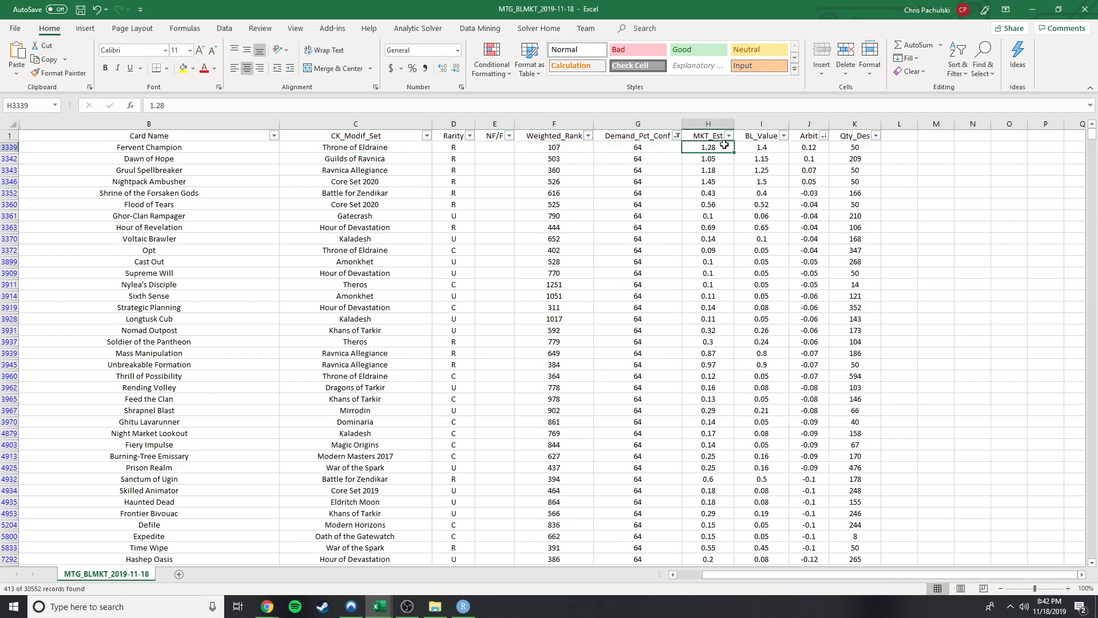
{"action": "left_click", "coordinate": [639, 152]}
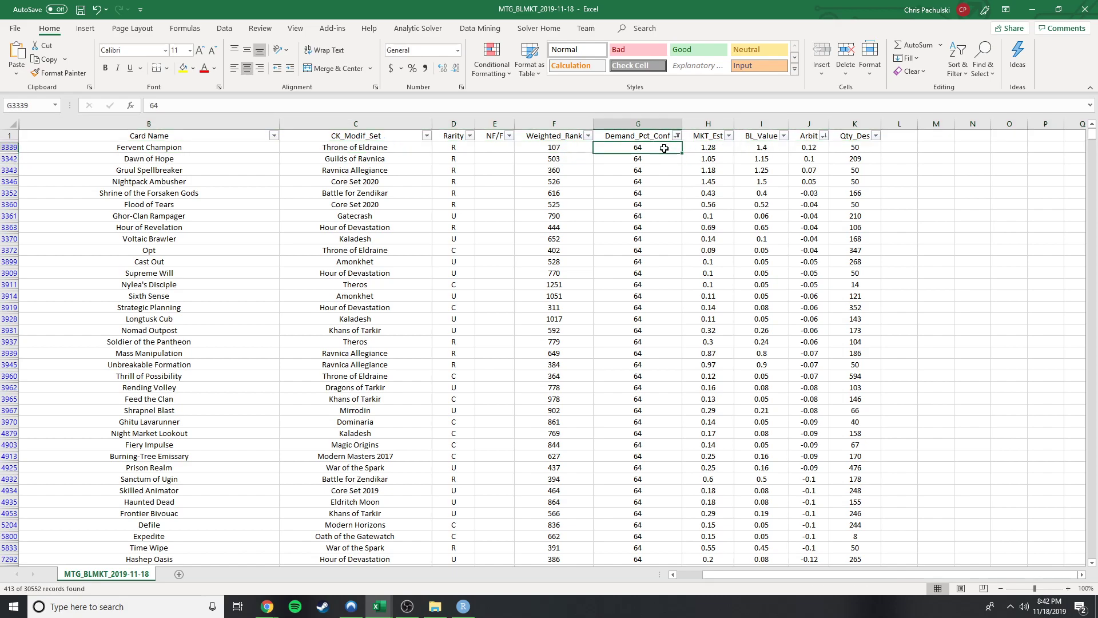
{"action": "left_click", "coordinate": [692, 152]}
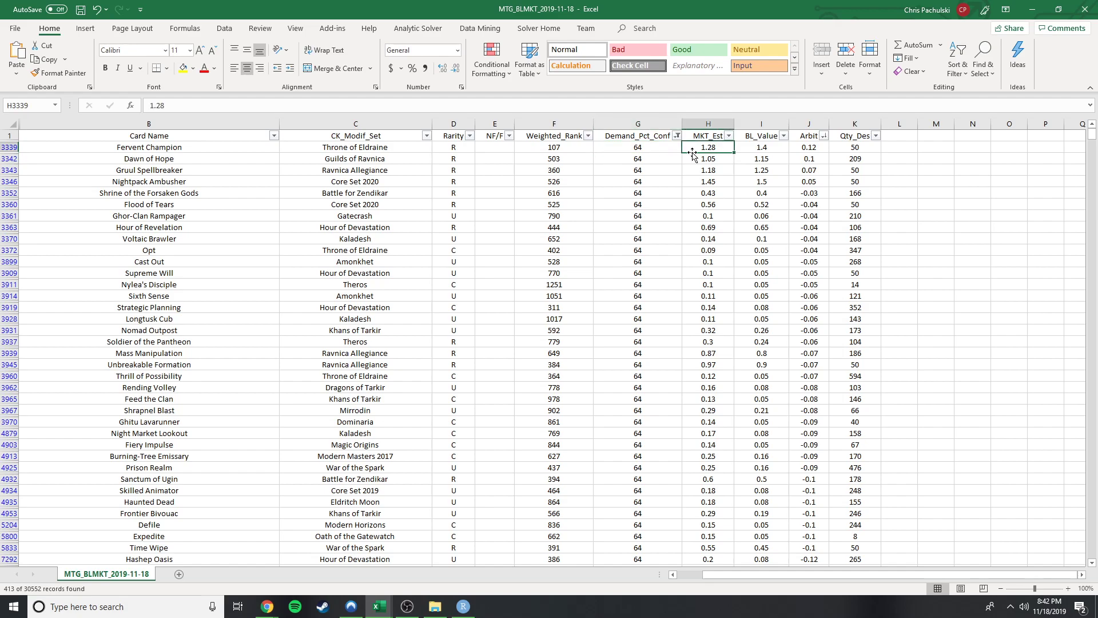
{"action": "left_click", "coordinate": [749, 150]}
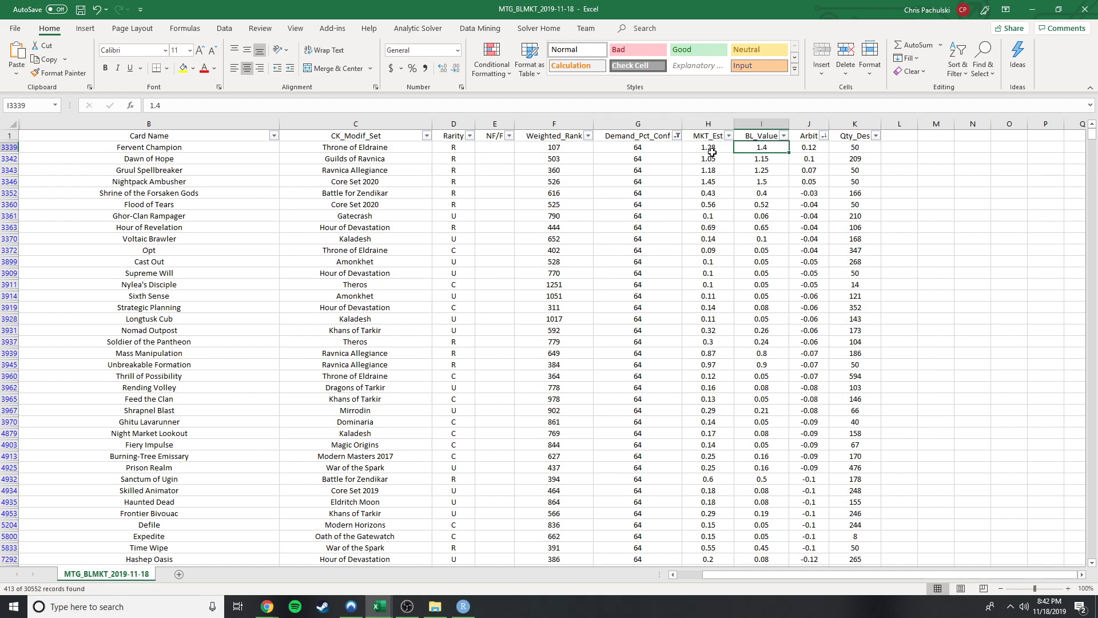
{"action": "left_click", "coordinate": [858, 156]}
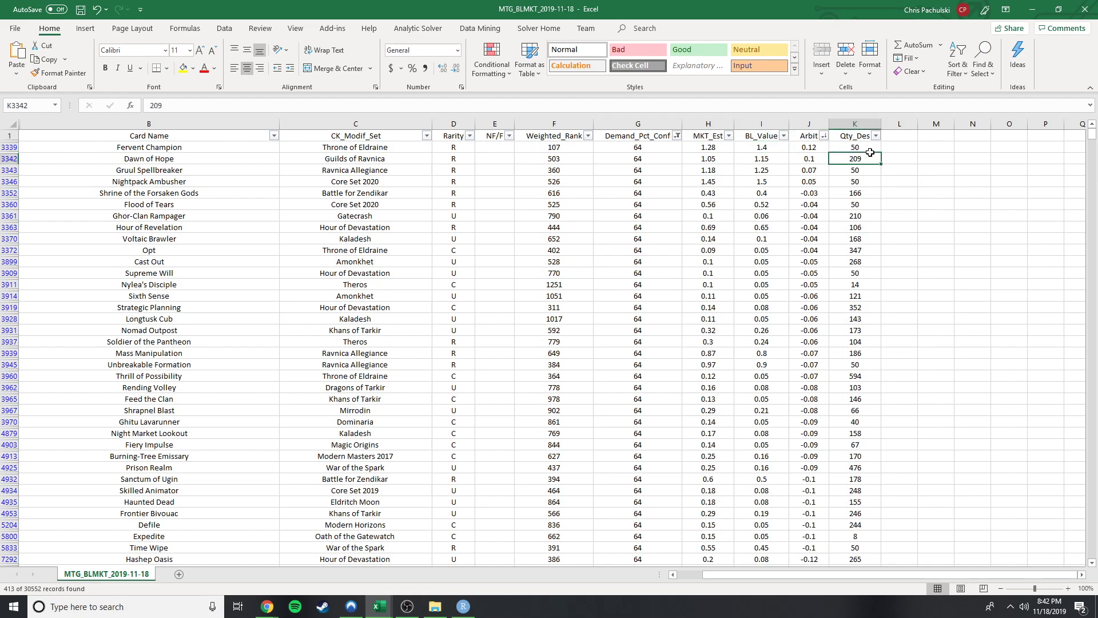
{"action": "left_click", "coordinate": [856, 148]}
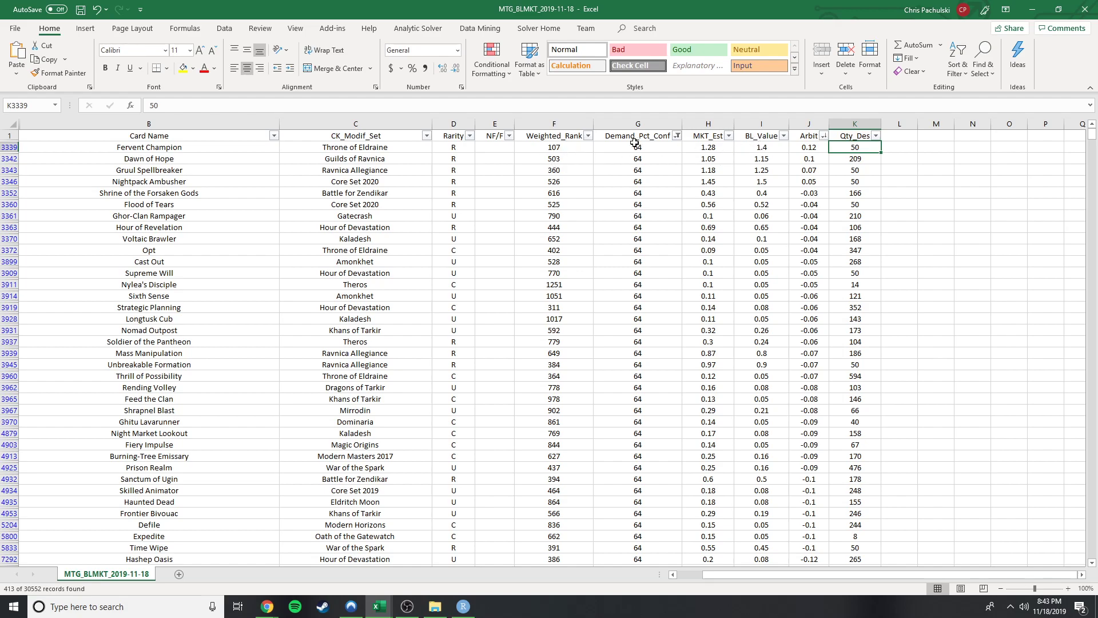
{"action": "left_click", "coordinate": [542, 149]}
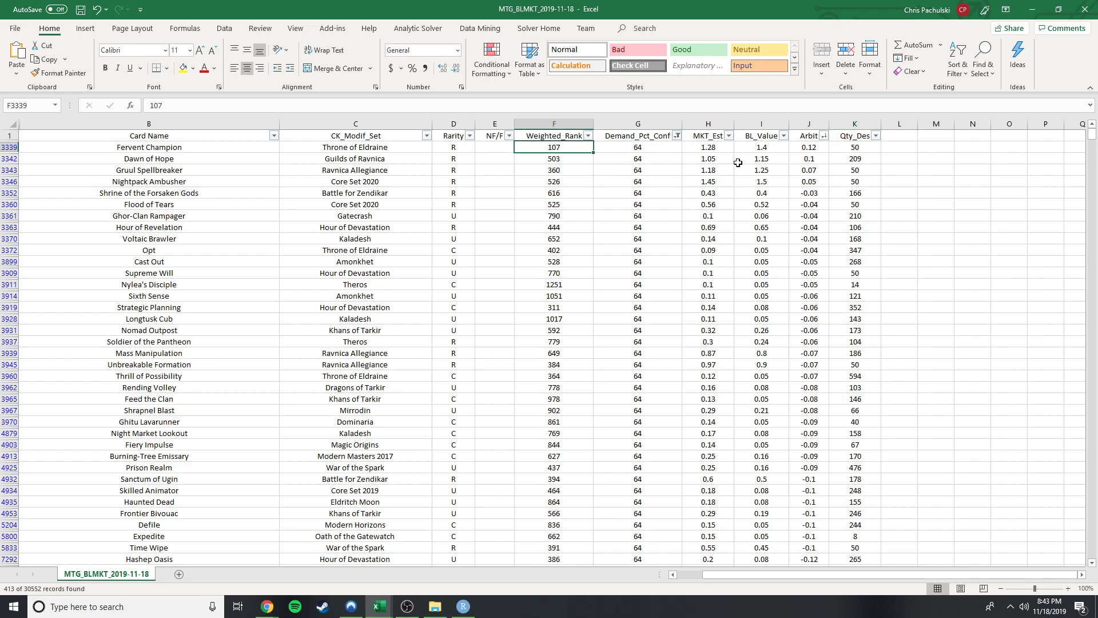
{"action": "left_click", "coordinate": [715, 148]}
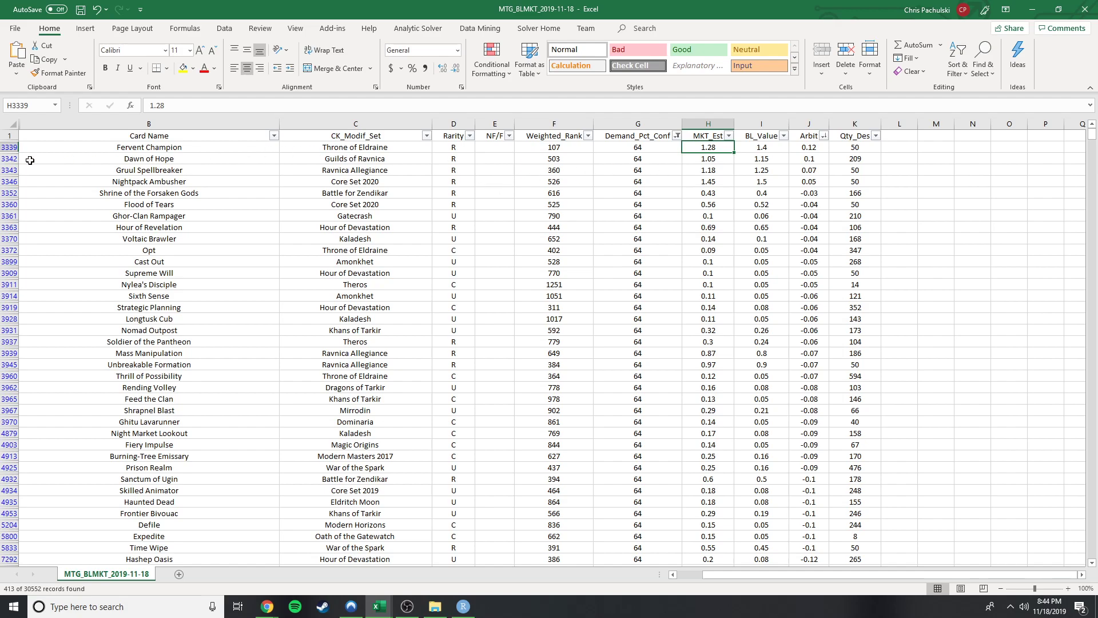
- Examine Dawn of Hope's row, comparing its Qty_Des with Fervent Champion's and checking its Arbit
{"action": "left_click", "coordinate": [12, 159]}
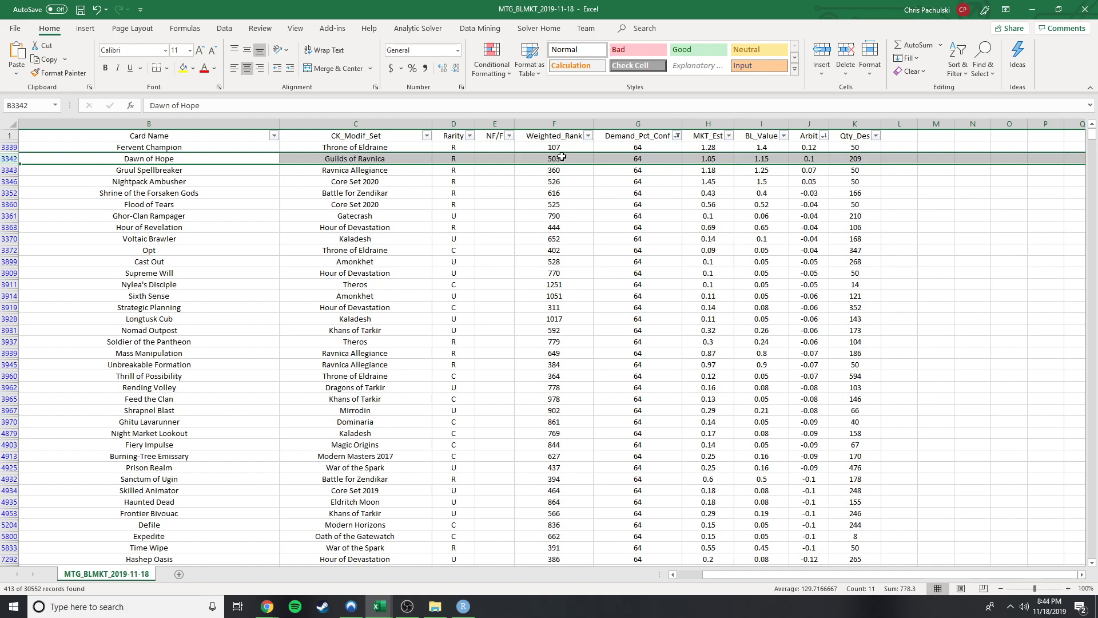
{"action": "left_click", "coordinate": [869, 158]}
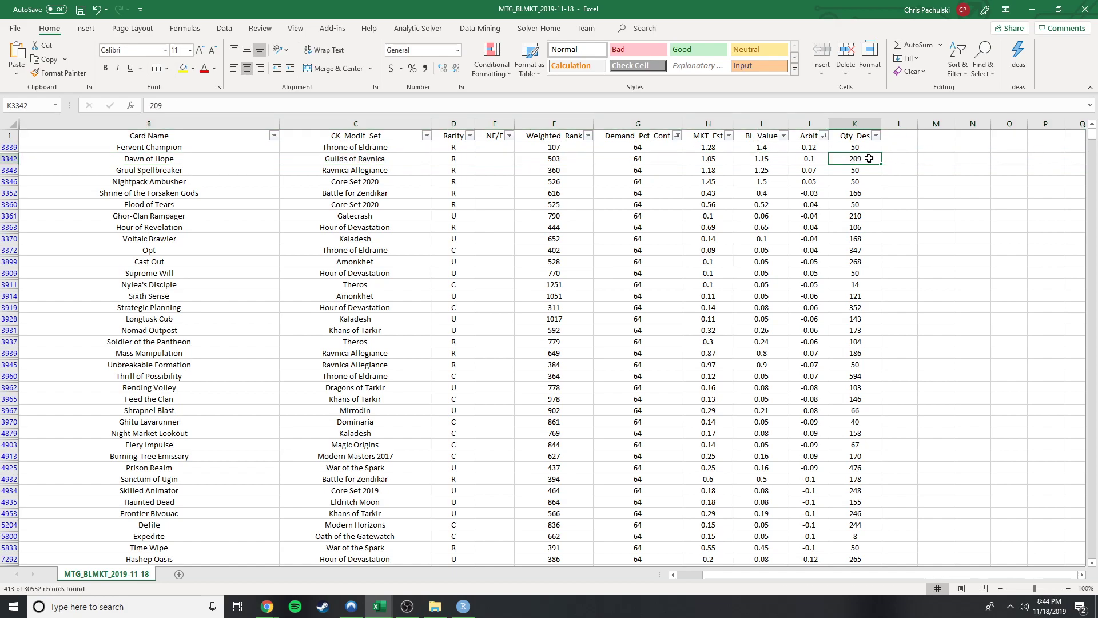
{"action": "left_click", "coordinate": [858, 149]}
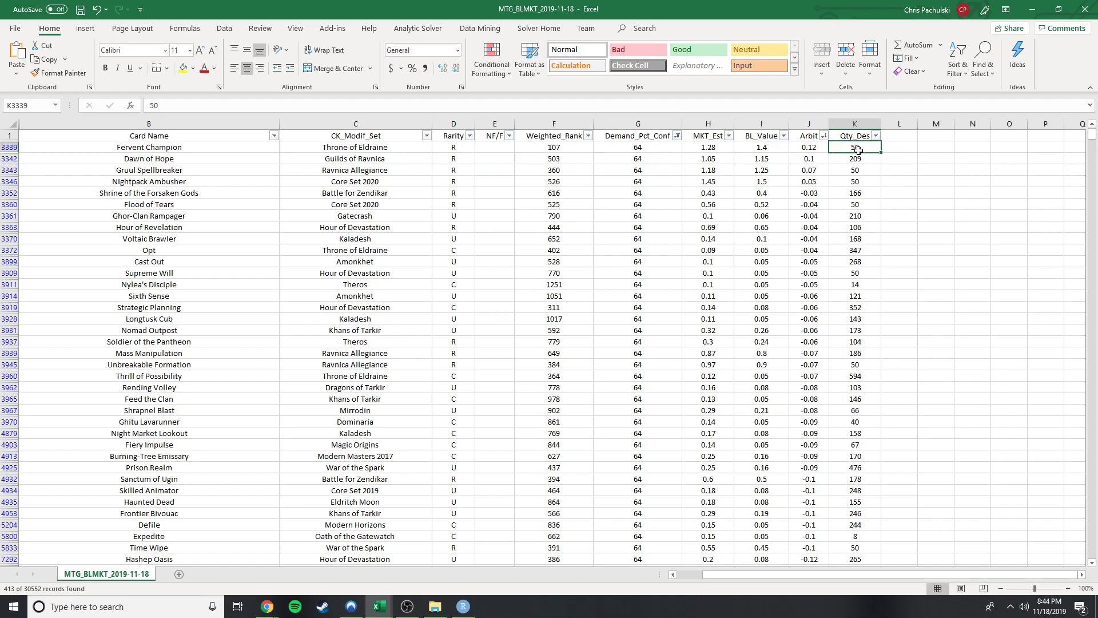
{"action": "left_click", "coordinate": [863, 160]}
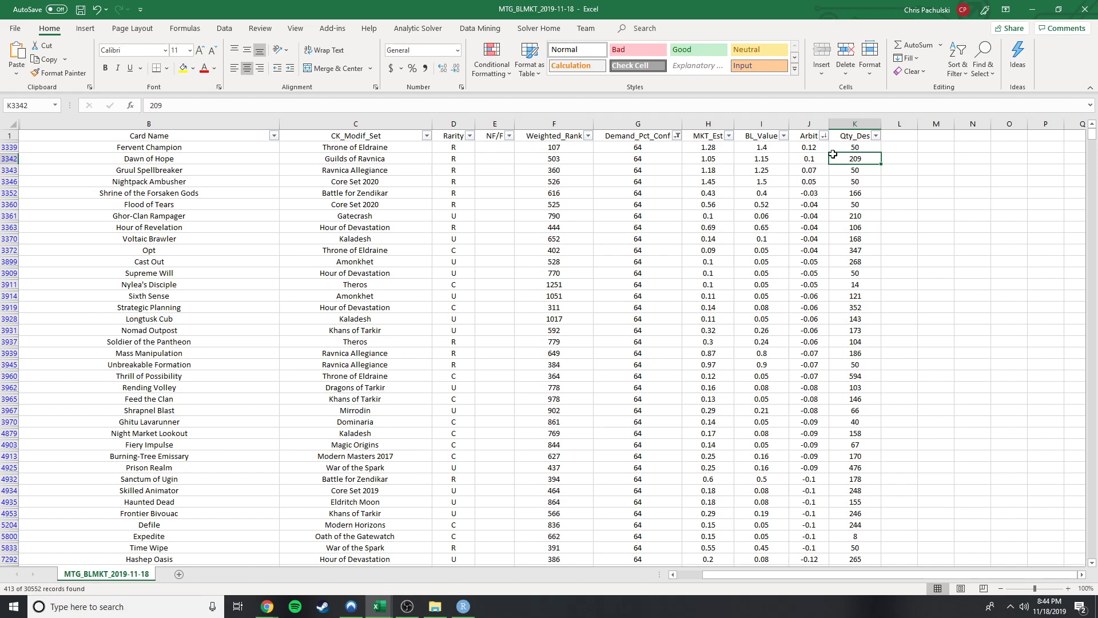
{"action": "left_click", "coordinate": [5, 159]}
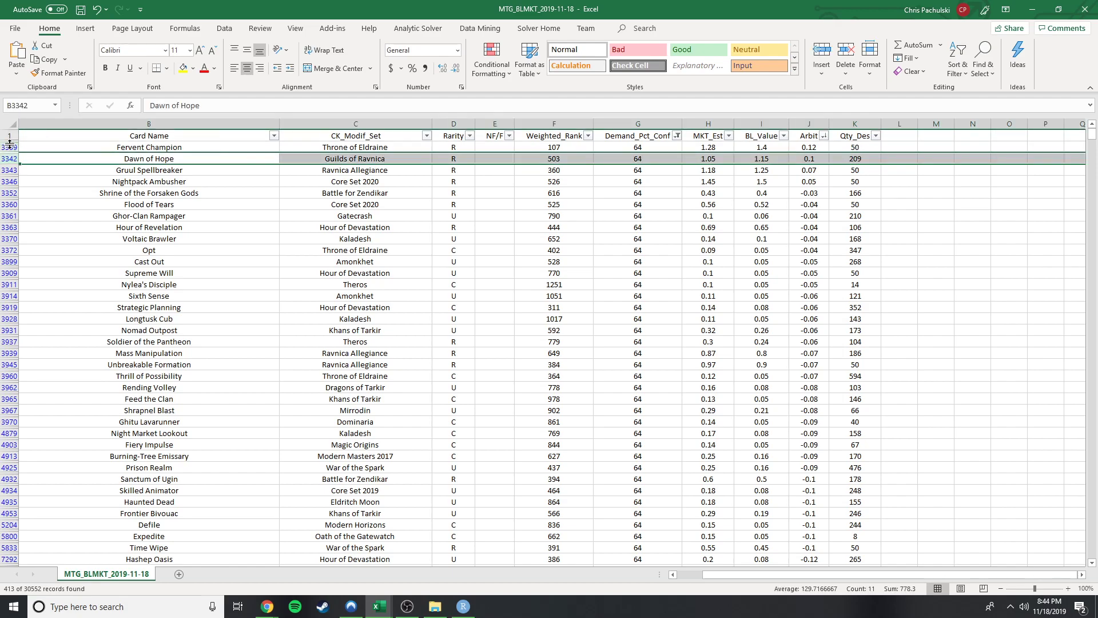
{"action": "left_click", "coordinate": [809, 159]}
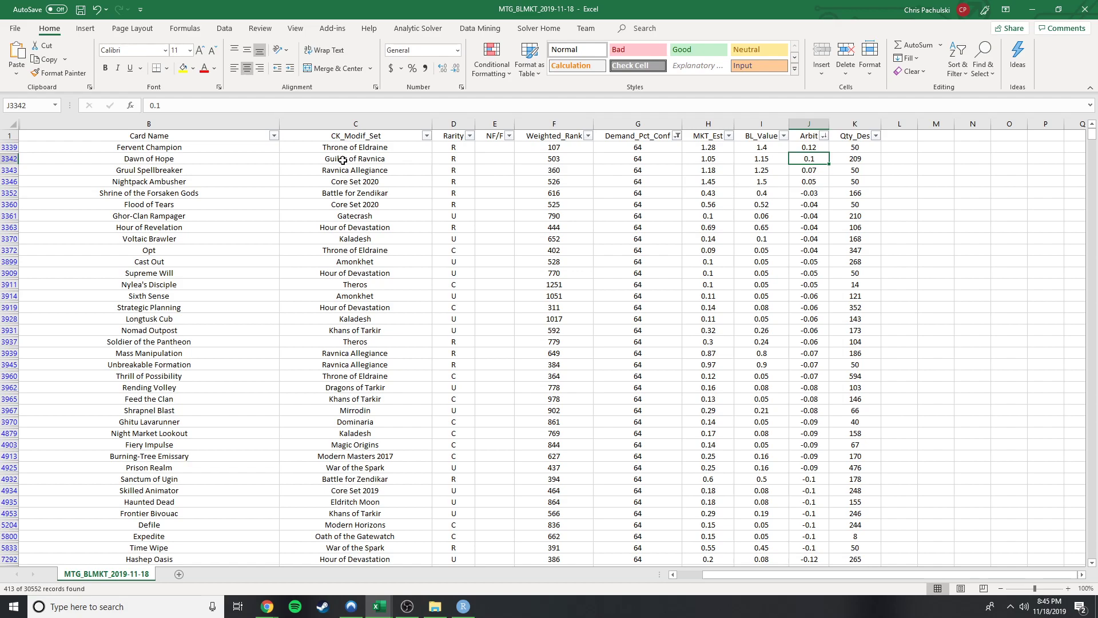
- Compare Gruul Spellbreaker's Weighted_Rank with Fervent Champion's, and review its Demand_Pct_Conf, Arbit and Qty_Des
{"action": "left_click", "coordinate": [559, 150]}
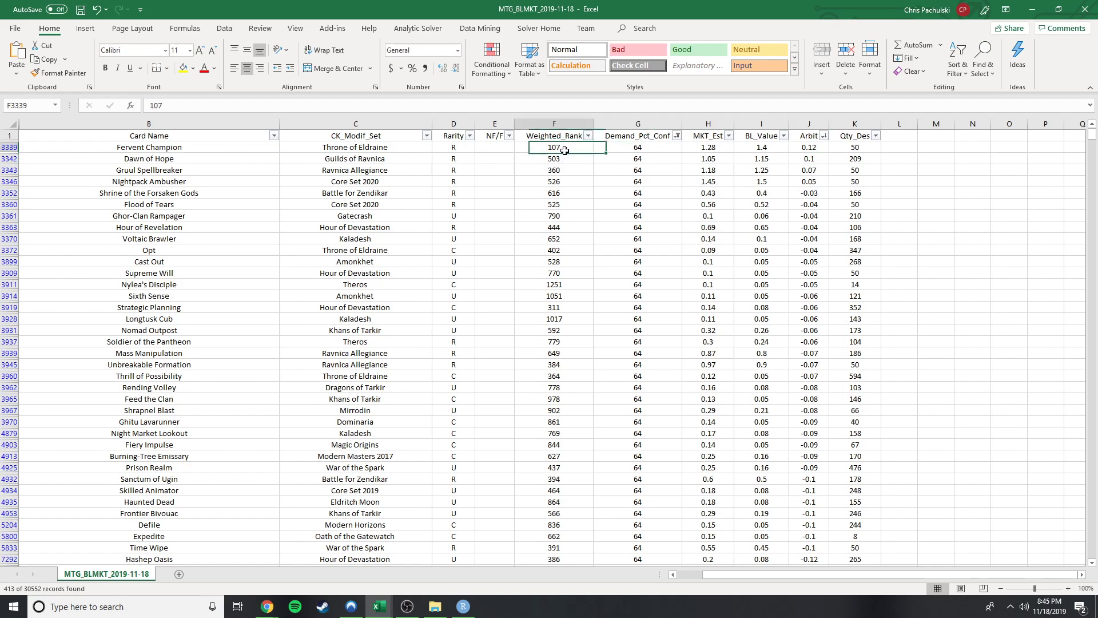
{"action": "left_click", "coordinate": [558, 171]}
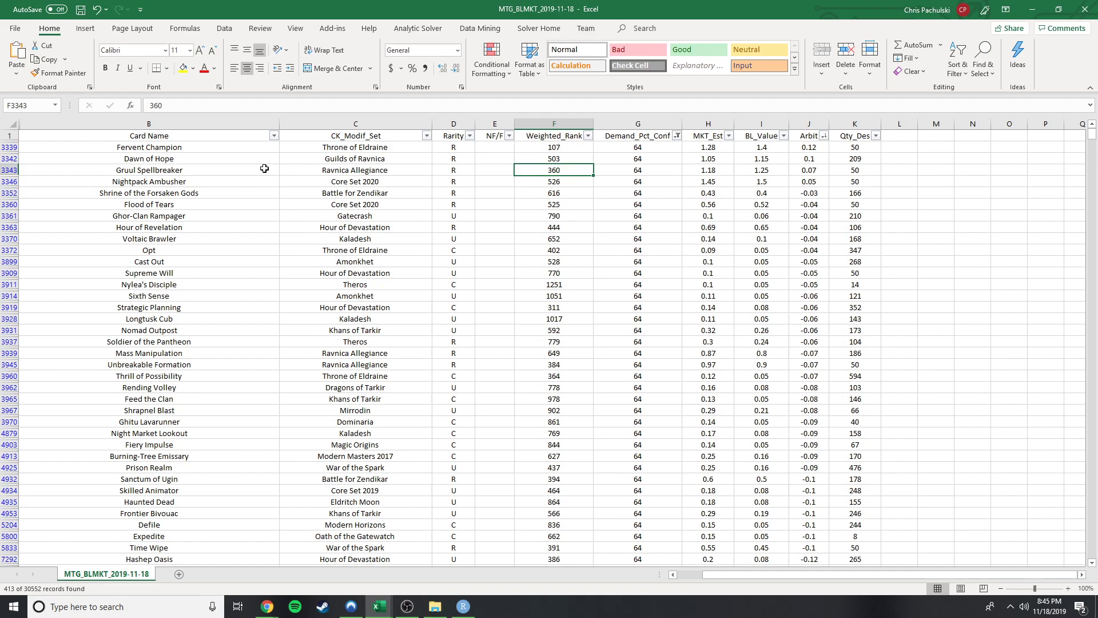
{"action": "left_click", "coordinate": [231, 172]}
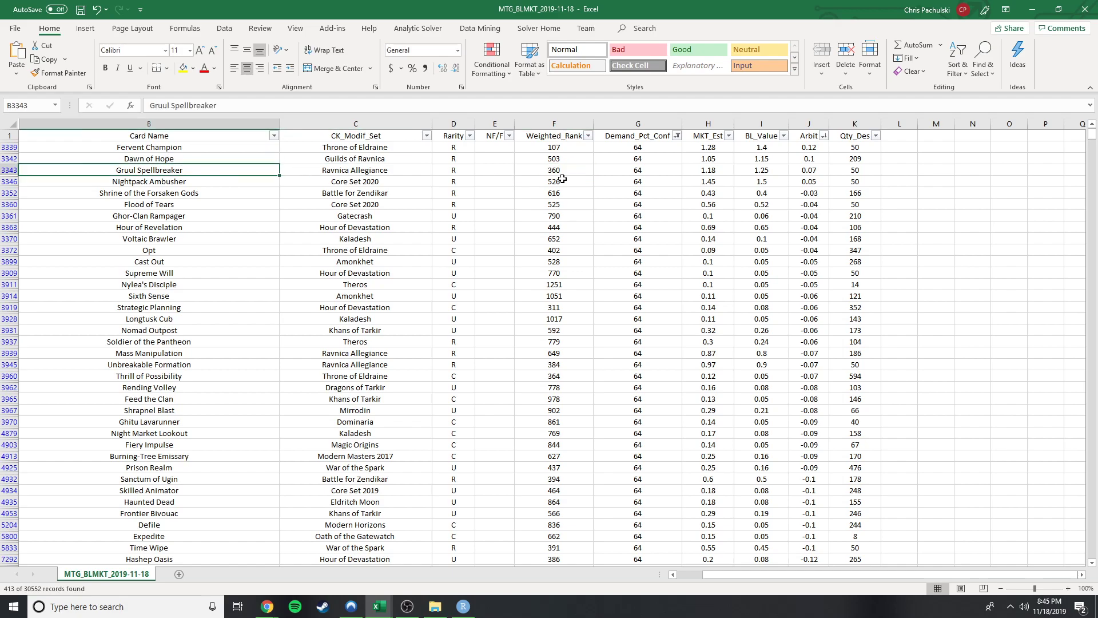
{"action": "left_click", "coordinate": [533, 166]}
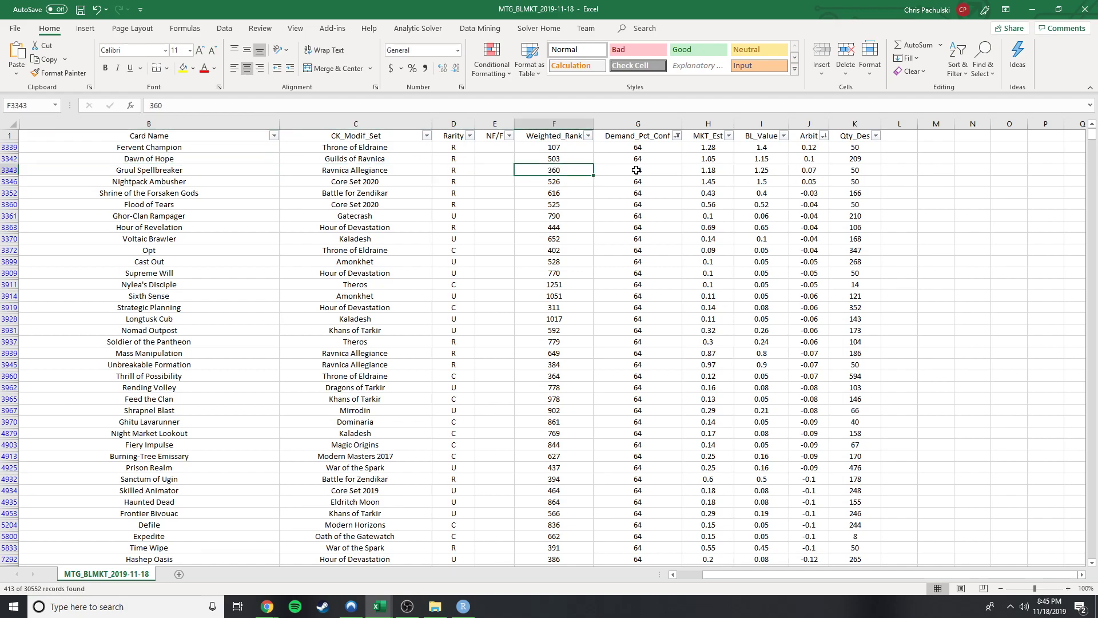
{"action": "left_click", "coordinate": [663, 172]}
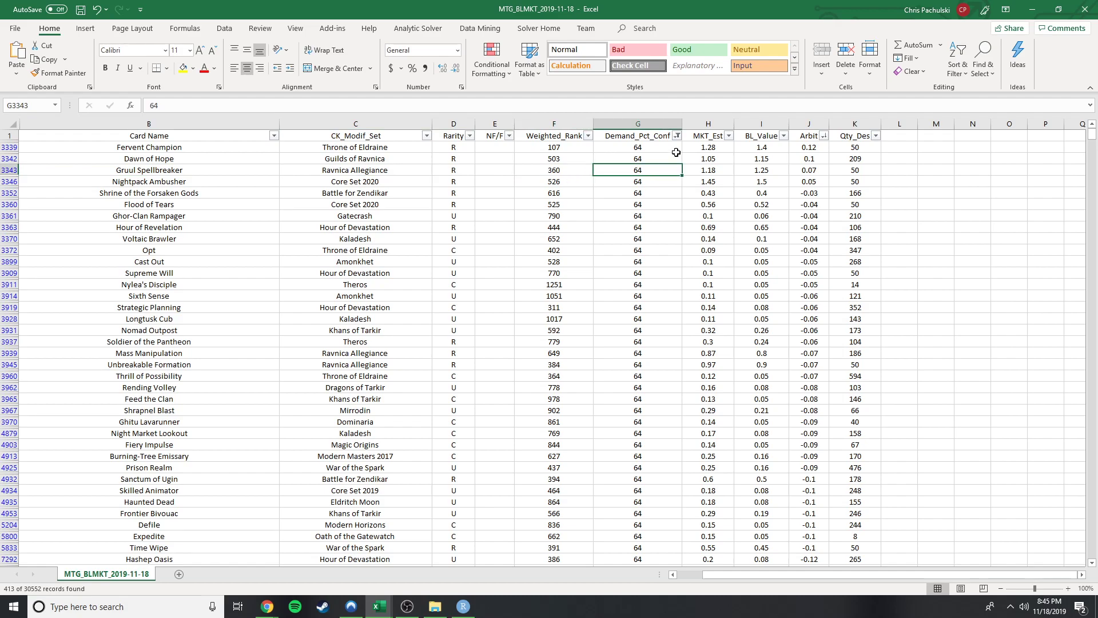
{"action": "left_click", "coordinate": [805, 166]}
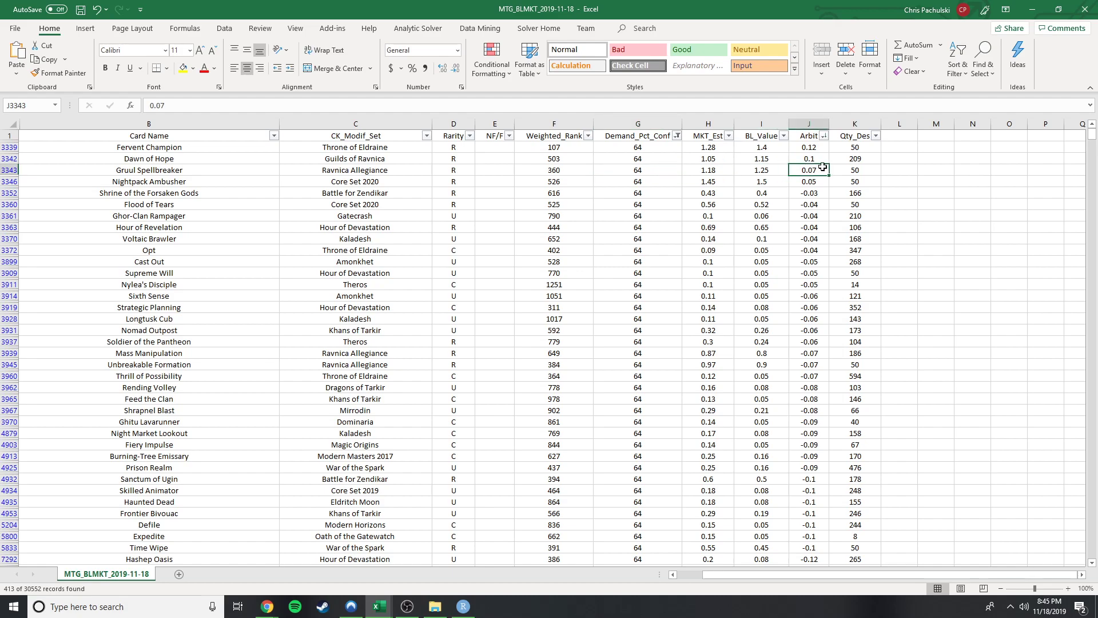
{"action": "left_click", "coordinate": [839, 166]}
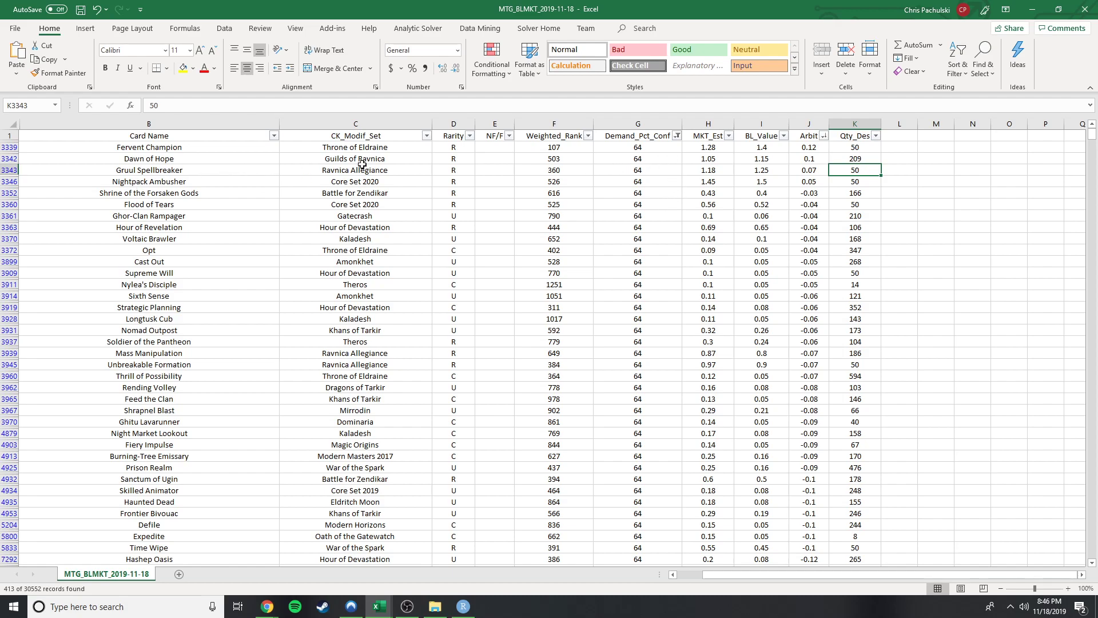
- Review Fervent Champion's Weighted_Rank and check the filter options of the Weighted_Rank column without applying any
{"action": "left_click", "coordinate": [564, 148]}
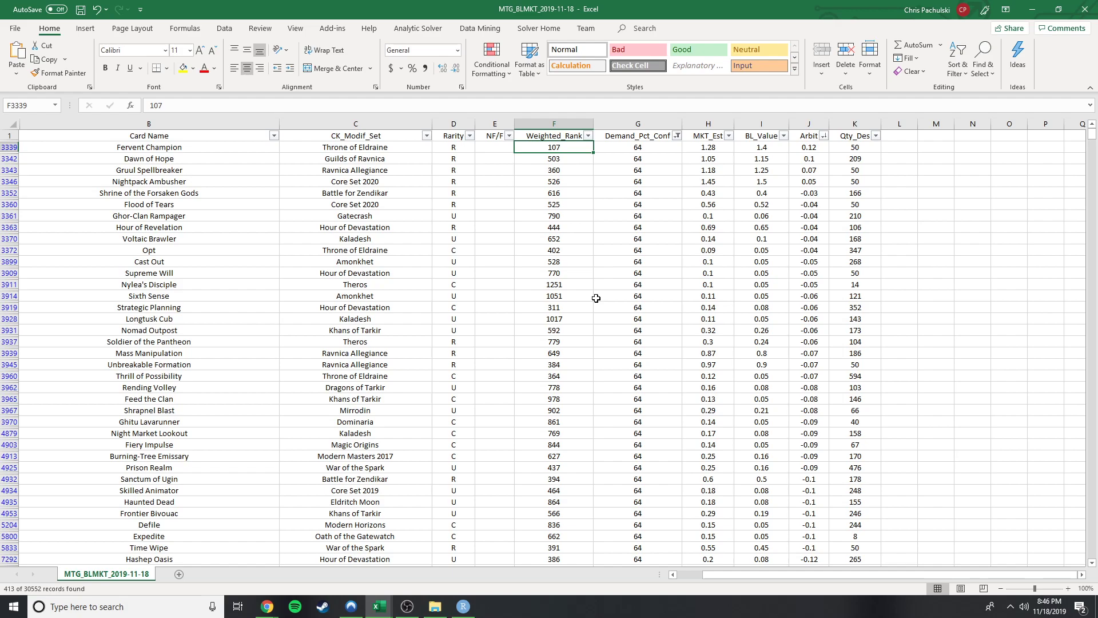
{"action": "left_click", "coordinate": [588, 136]}
{"action": "left_click", "coordinate": [673, 177]}
{"action": "left_click", "coordinate": [580, 136]}
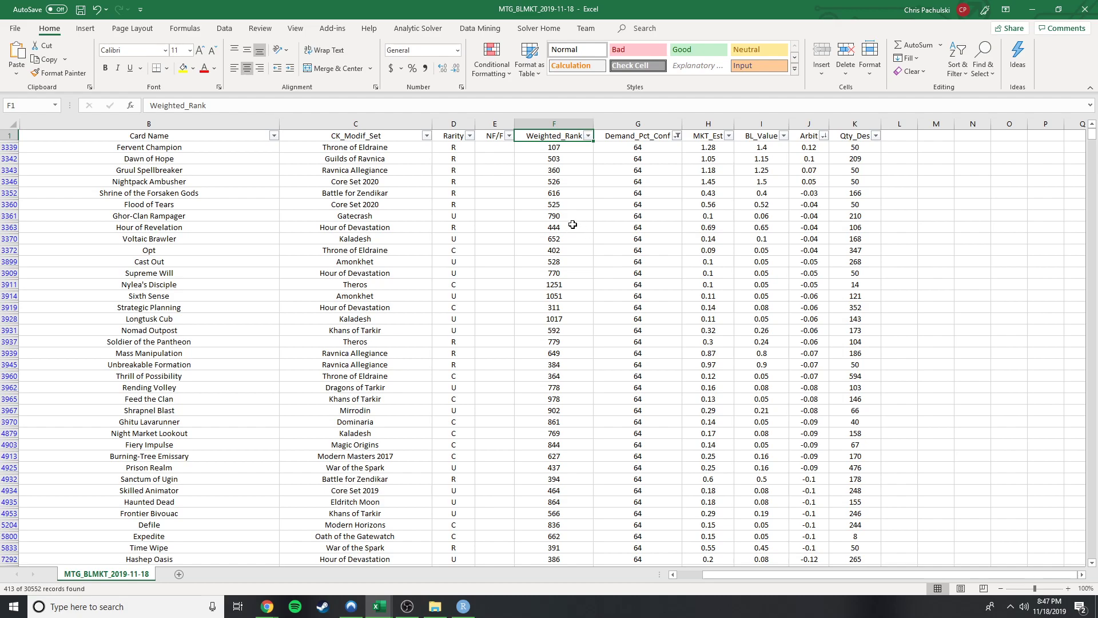
- Reselect all values in the Demand_Pct_Conf filter and apply it to list the whole sheet
{"action": "left_click", "coordinate": [678, 136]}
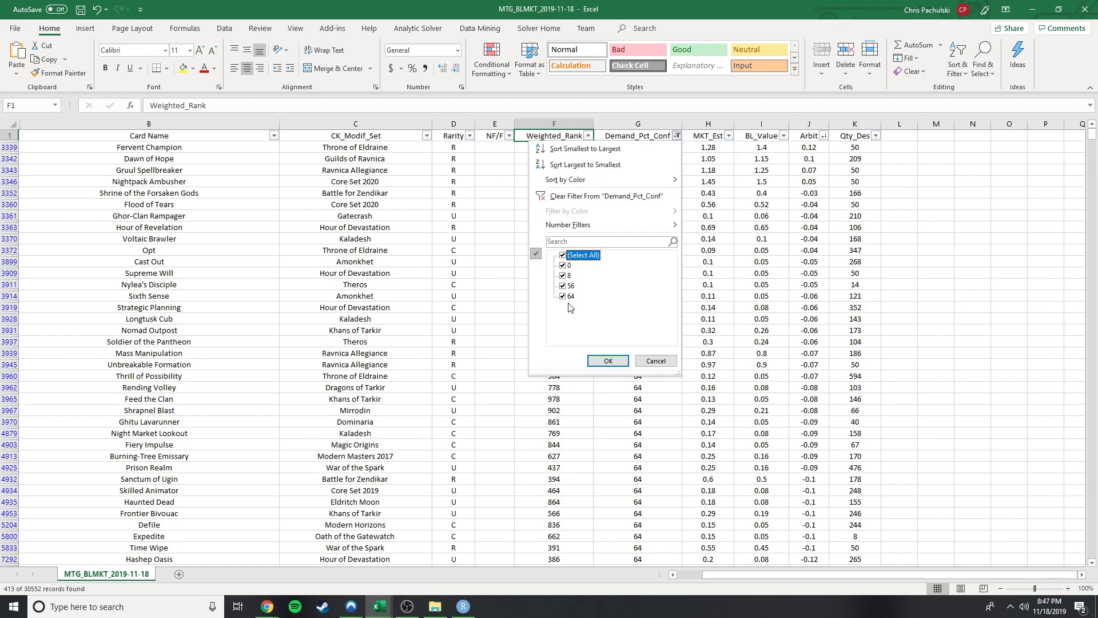
{"action": "left_click", "coordinate": [608, 361]}
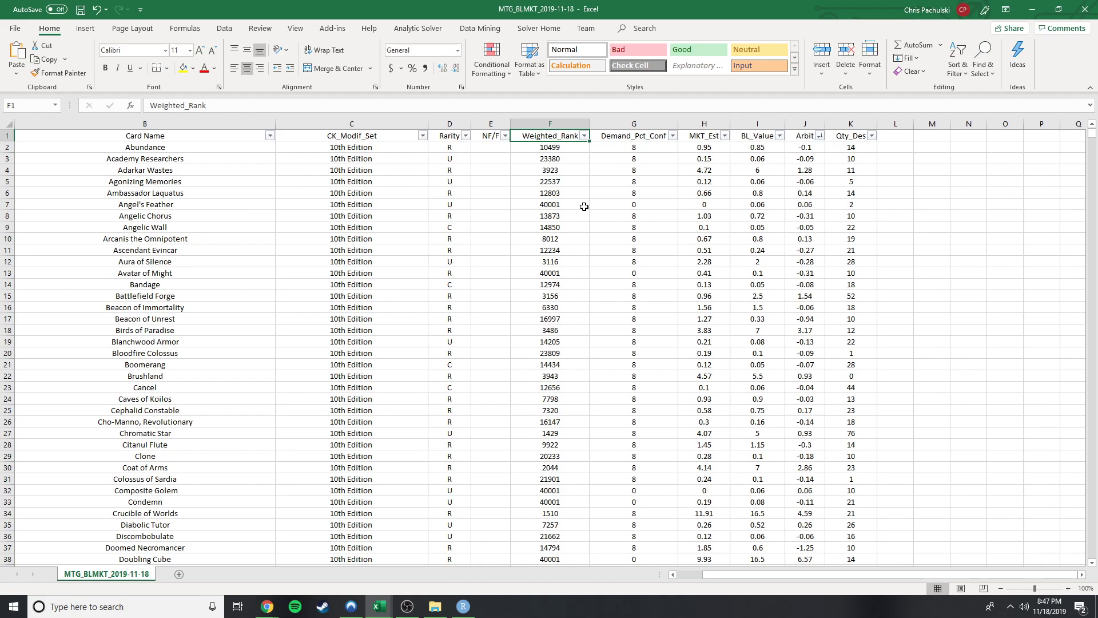
- Sort the sheet by Arbit from largest to smallest and filter out the rows with an MKT_Est of 0
{"action": "left_click", "coordinate": [820, 138]}
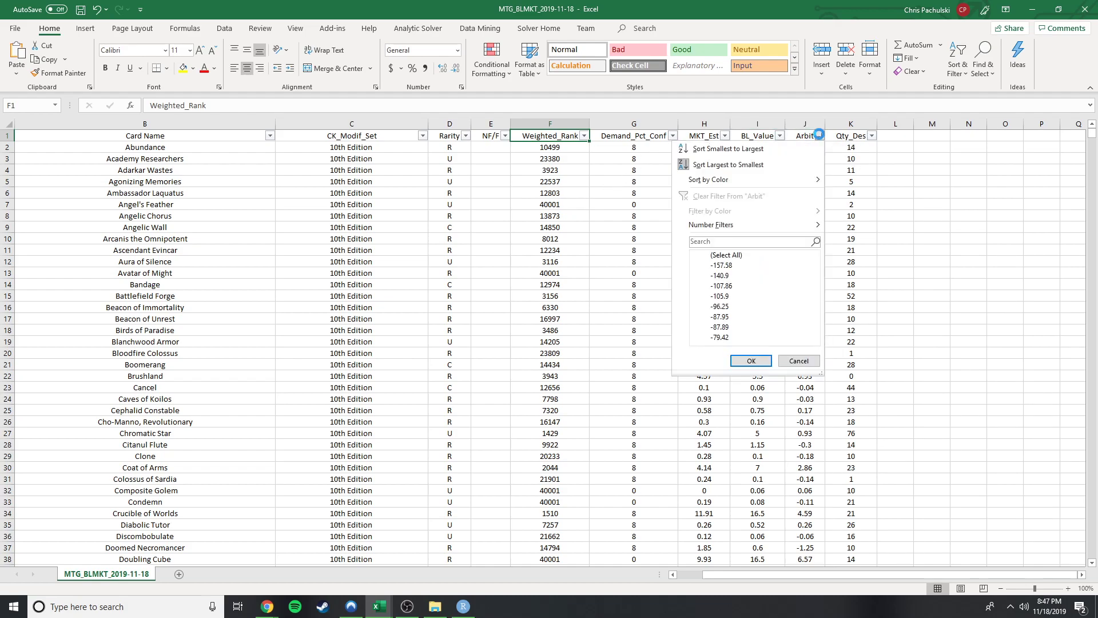
{"action": "left_click", "coordinate": [755, 164]}
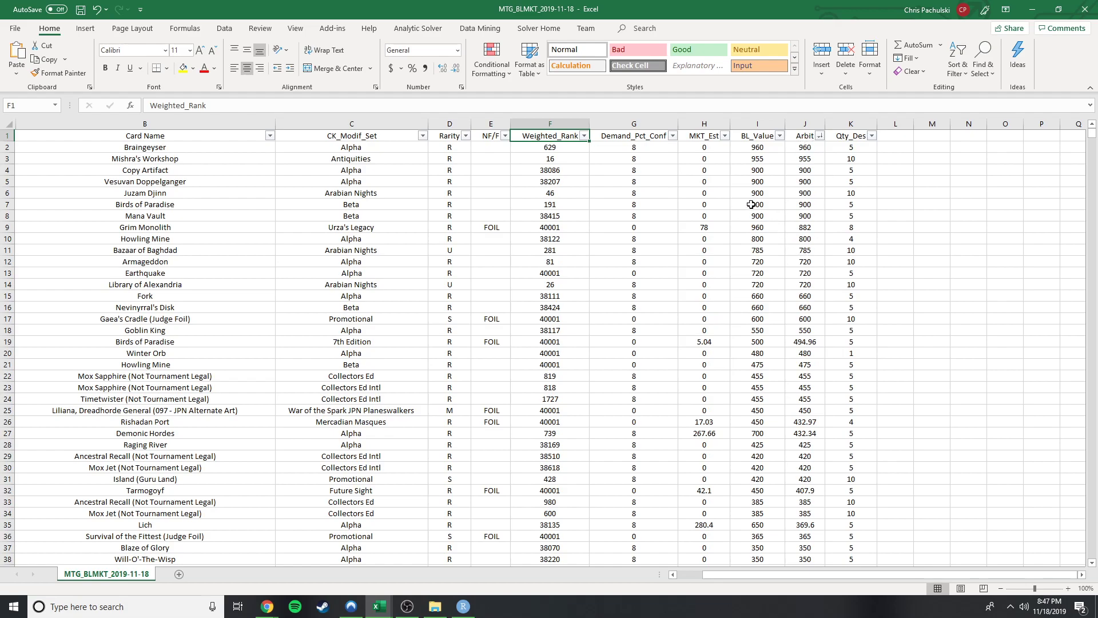
{"action": "left_click", "coordinate": [725, 136]}
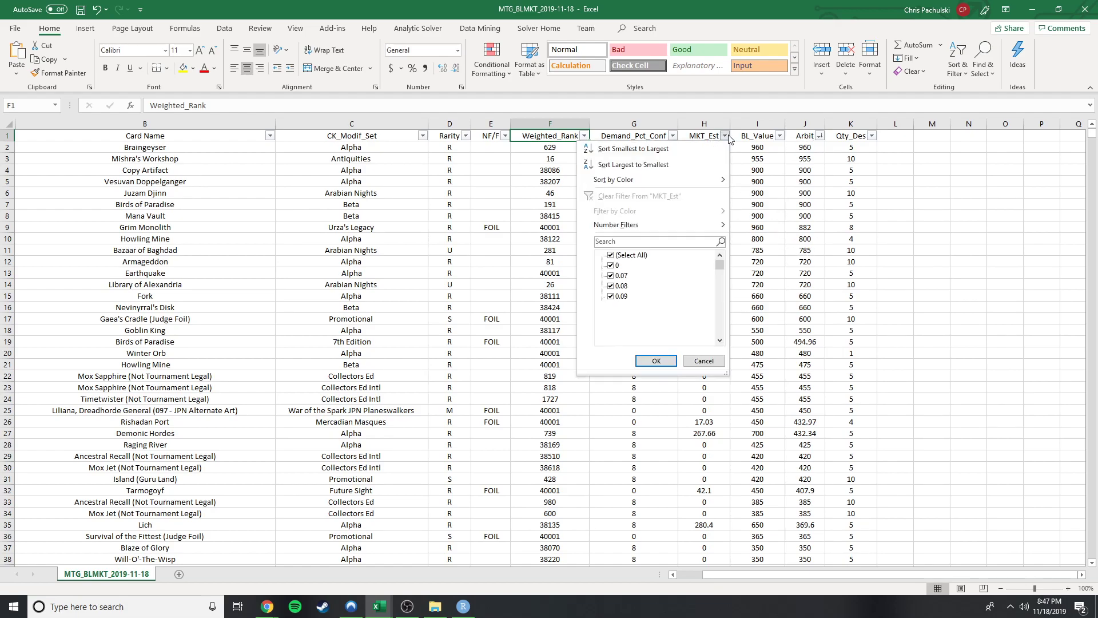
{"action": "left_click", "coordinate": [611, 265]}
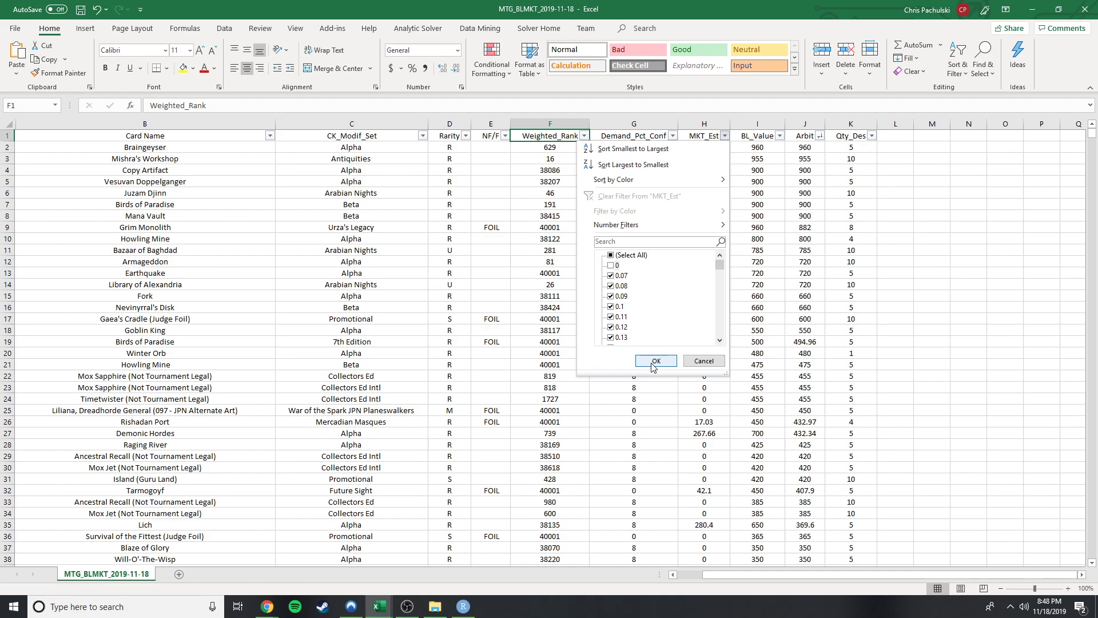
{"action": "left_click", "coordinate": [655, 362]}
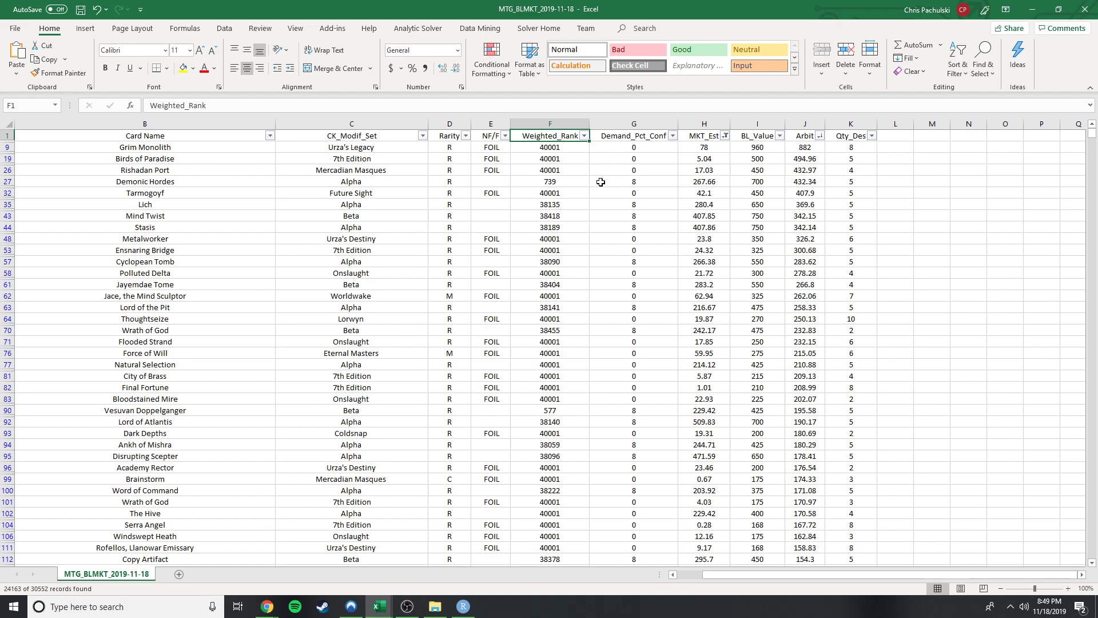
- Filter the NF/F column to exclude FOIL cards, keeping only the blank entries
{"action": "left_click", "coordinate": [648, 149]}
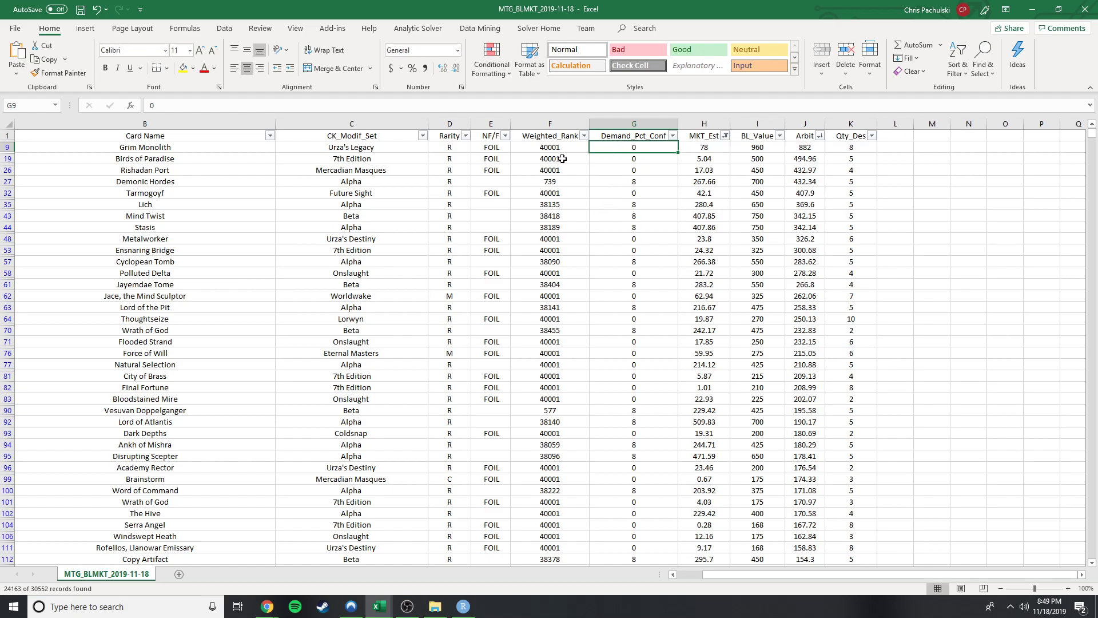
{"action": "left_click", "coordinate": [493, 149]}
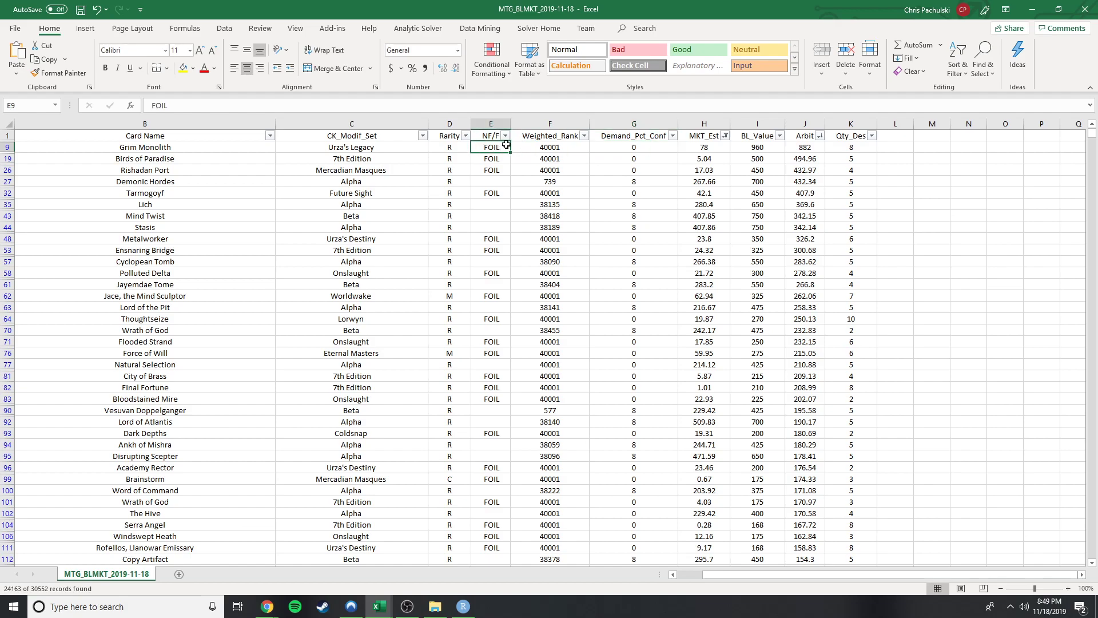
{"action": "left_click", "coordinate": [505, 137]}
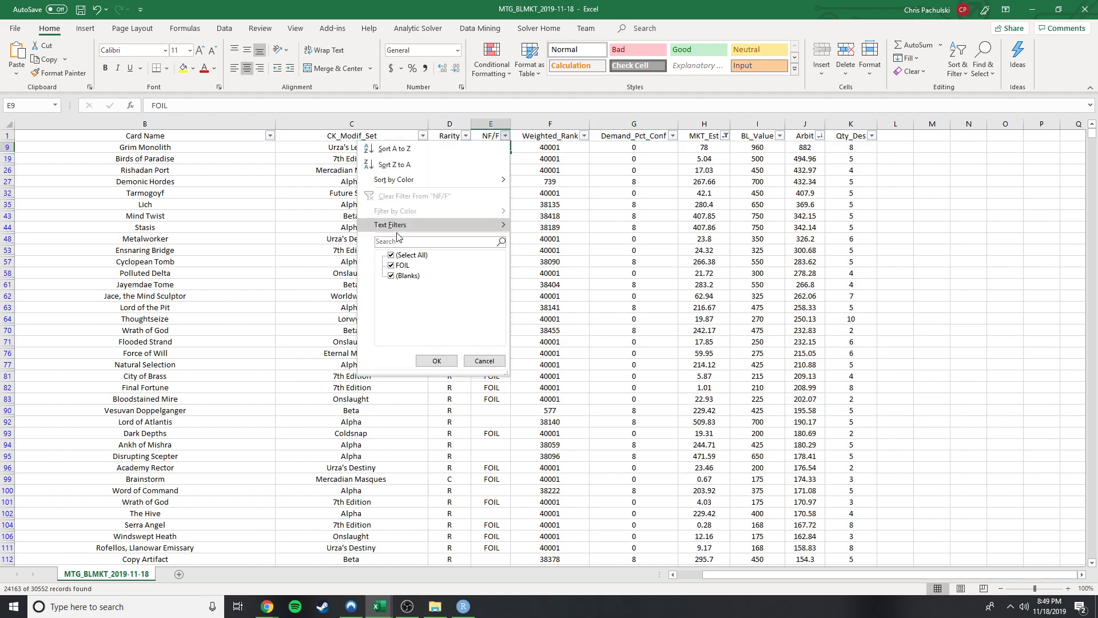
{"action": "left_click", "coordinate": [391, 266]}
{"action": "left_click", "coordinate": [437, 360]}
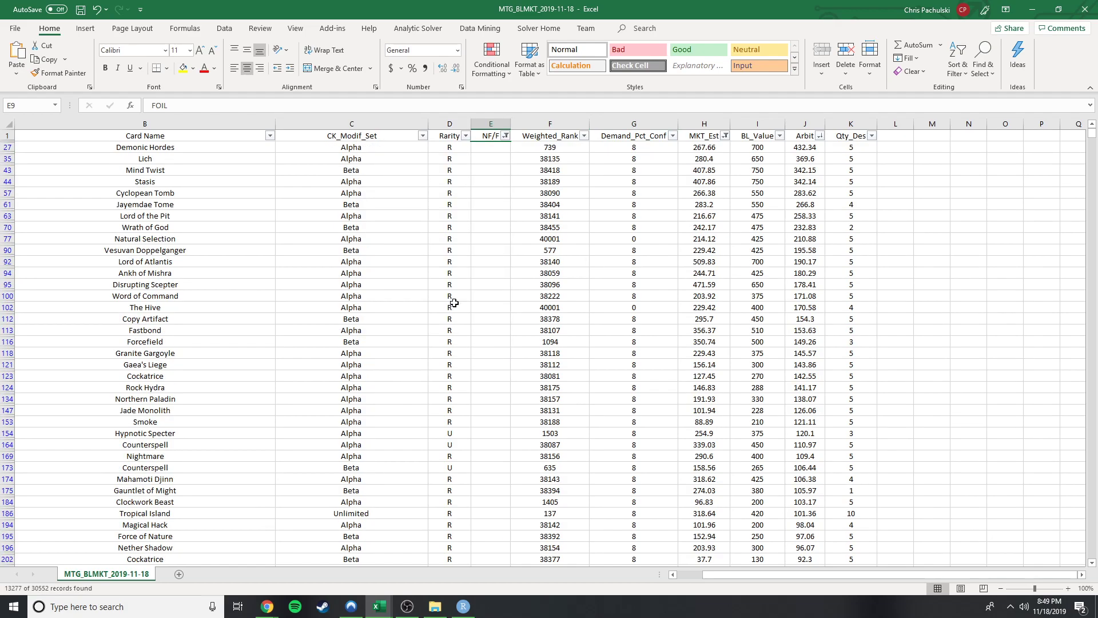
{"action": "left_click", "coordinate": [548, 151]}
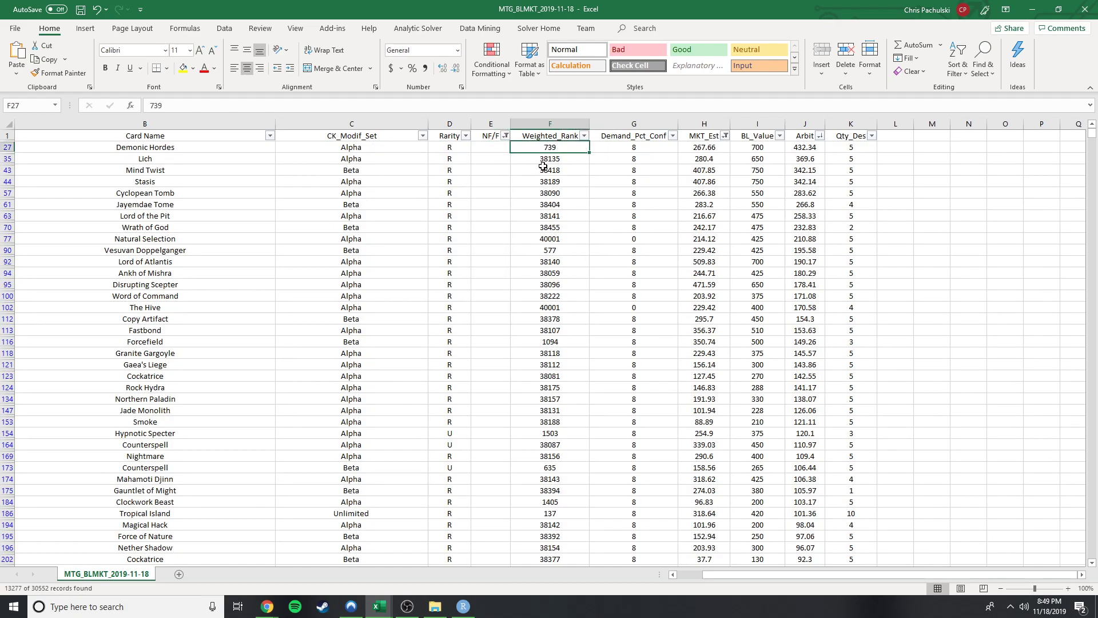
- In the CK_Modif_Set filter, deselect 3rd, 4th, 5th and 6th Edition, Alpha, Beta and Beatdown
{"action": "left_click", "coordinate": [386, 139]}
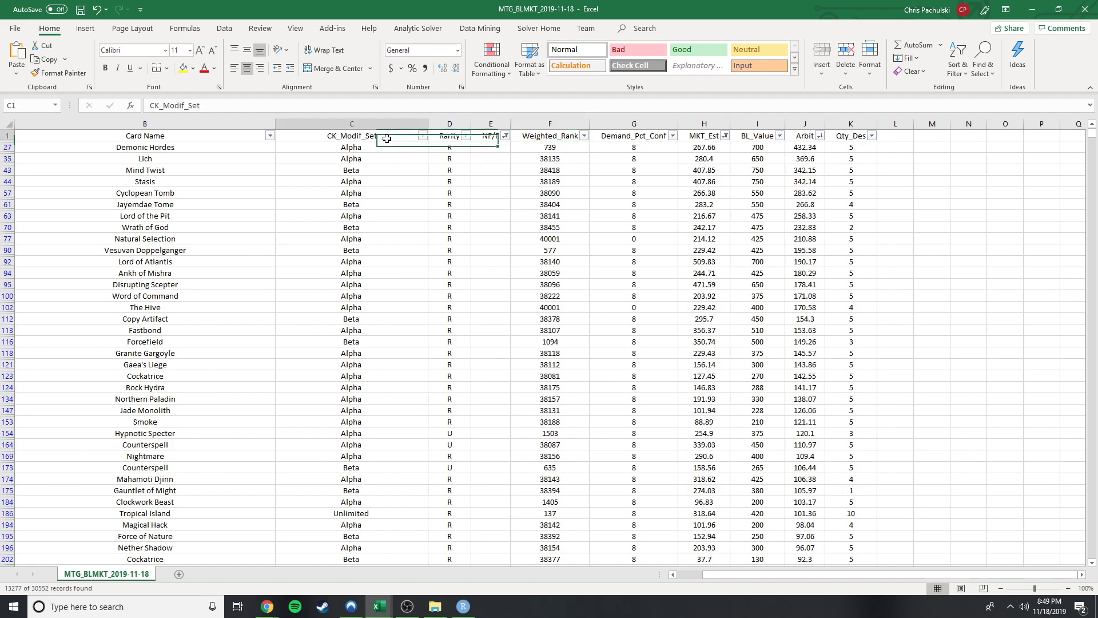
{"action": "left_click", "coordinate": [423, 136]}
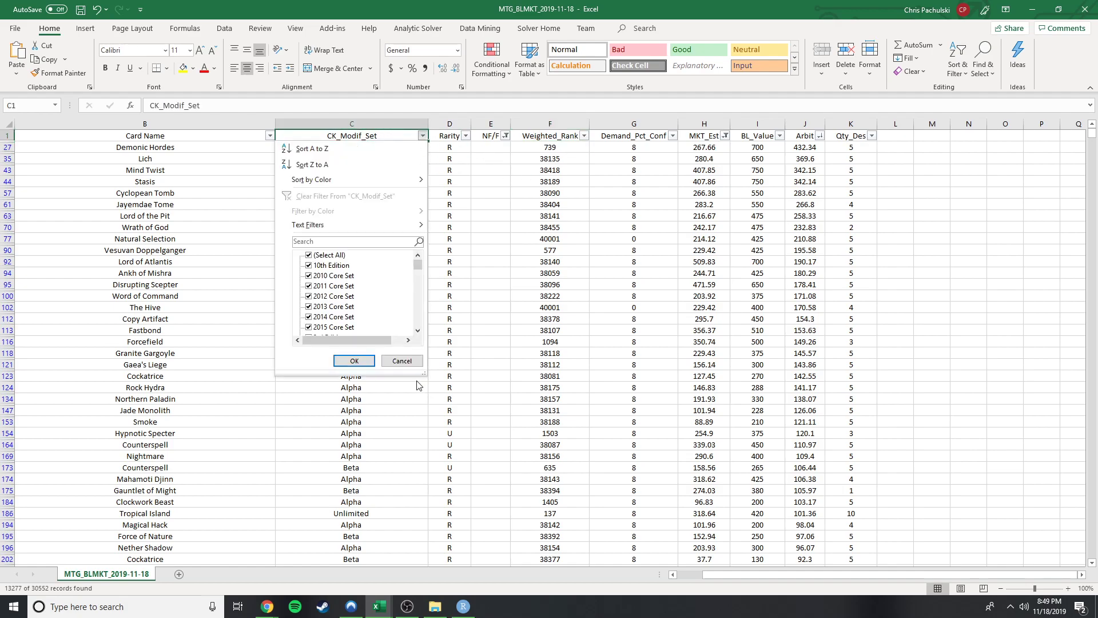
{"action": "left_click_drag", "start_coordinate": [423, 373], "coordinate": [638, 613]}
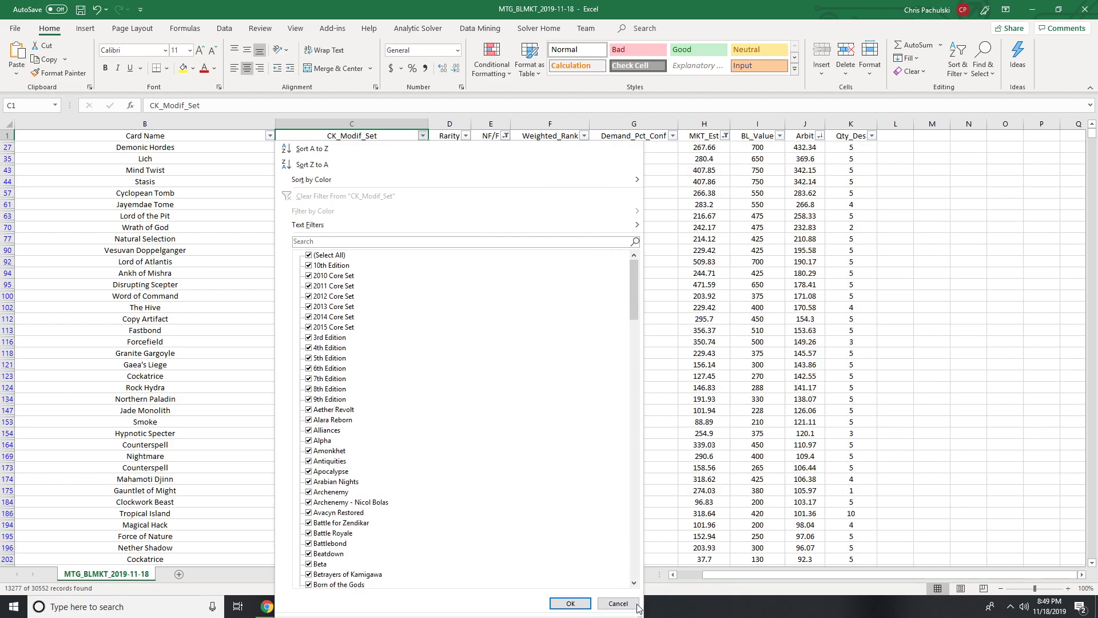
{"action": "left_click", "coordinate": [337, 348]}
{"action": "left_click", "coordinate": [334, 338]}
{"action": "left_click", "coordinate": [324, 358]}
{"action": "left_click", "coordinate": [325, 369]}
{"action": "scroll", "coordinate": [345, 347], "scroll_direction": "down", "scroll_amount": 2}
{"action": "left_click", "coordinate": [322, 378]}
{"action": "scroll", "coordinate": [323, 395], "scroll_direction": "down", "scroll_amount": 2}
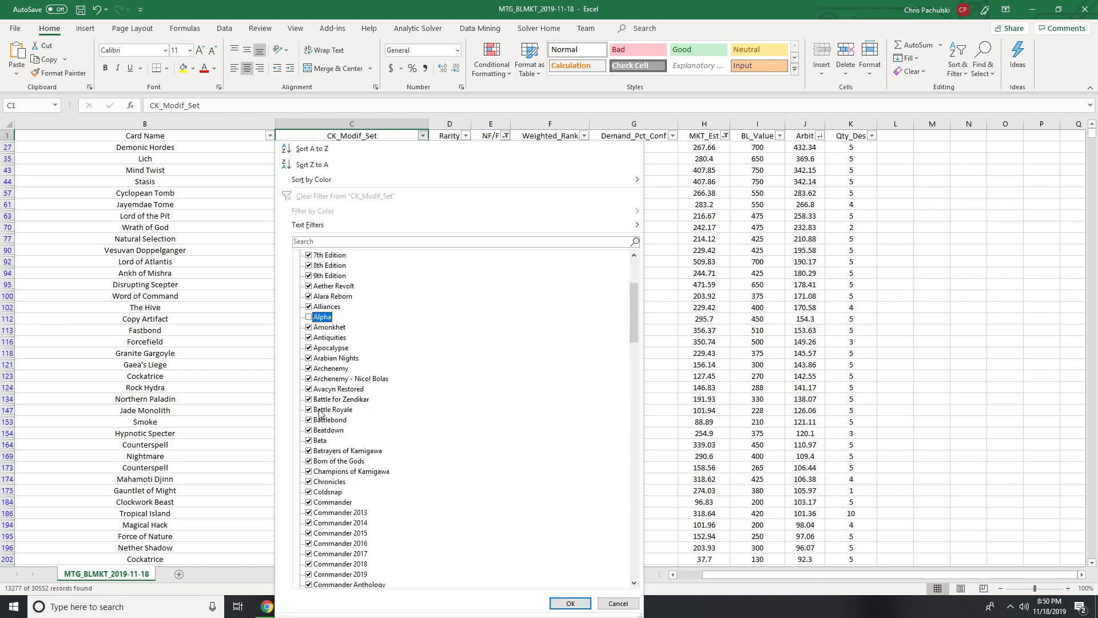
{"action": "left_click", "coordinate": [322, 441]}
{"action": "left_click", "coordinate": [337, 432]}
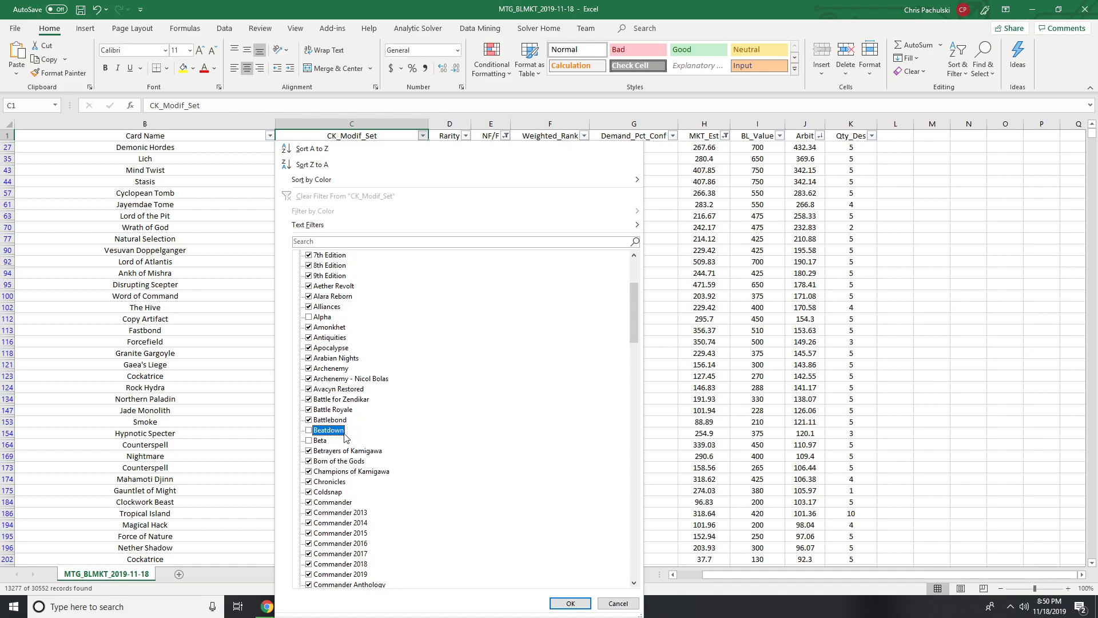
- Deselect Chronicles, Exodus, Explorers of Ixalan and Fallen Empires in the CK_Modif_Set filter list
{"action": "scroll", "coordinate": [345, 438], "scroll_direction": "down", "scroll_amount": 3}
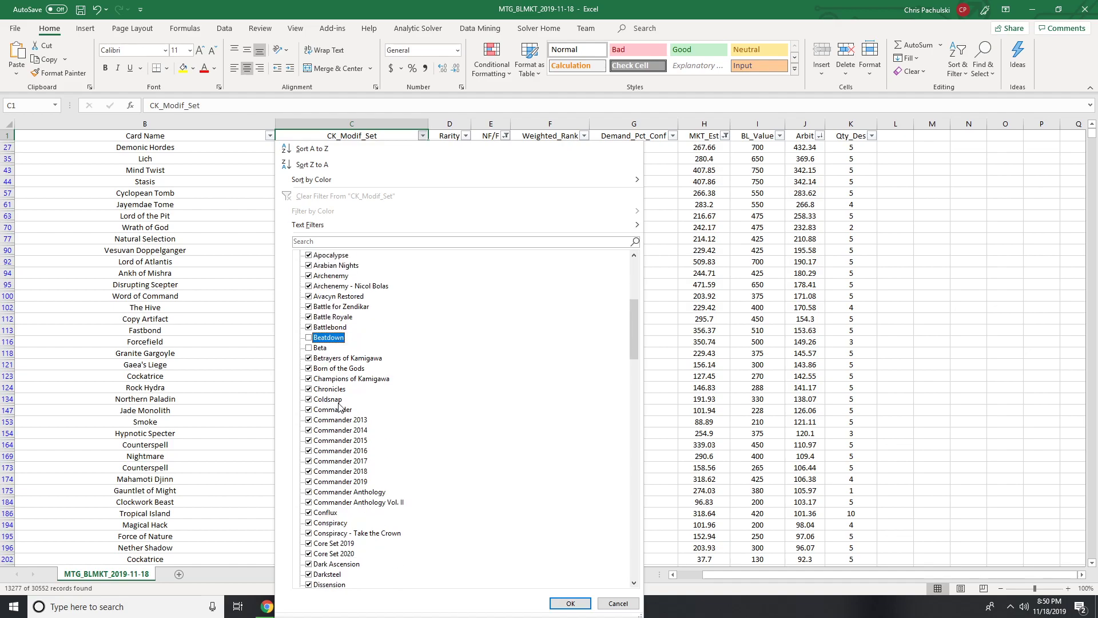
{"action": "left_click", "coordinate": [327, 391]}
{"action": "scroll", "coordinate": [331, 429], "scroll_direction": "down", "scroll_amount": 3}
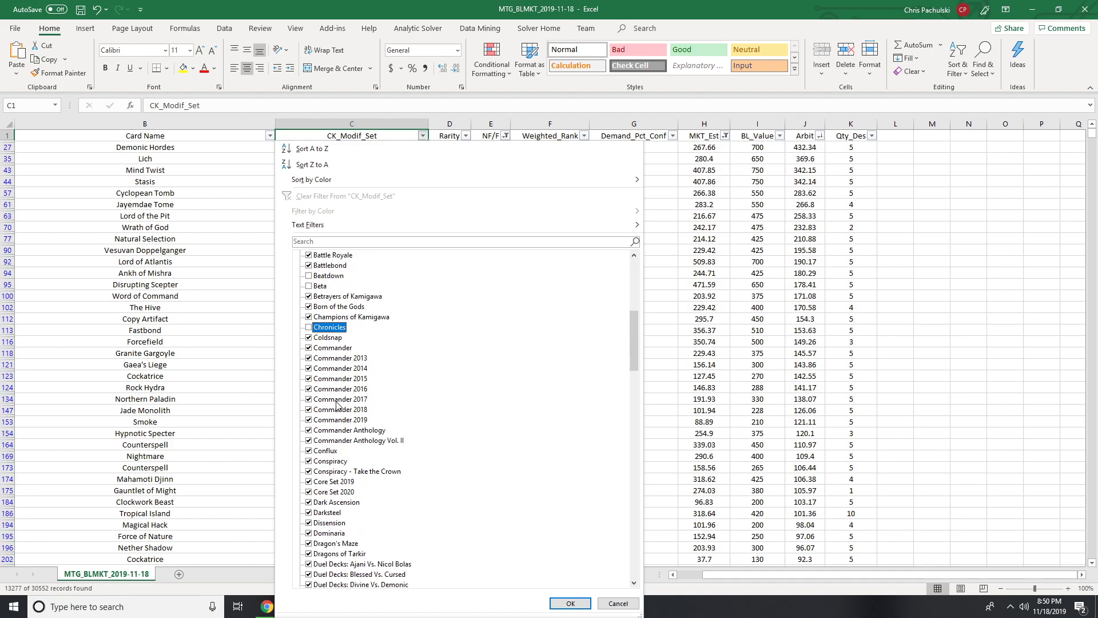
{"action": "scroll", "coordinate": [320, 423], "scroll_direction": "down", "scroll_amount": 3}
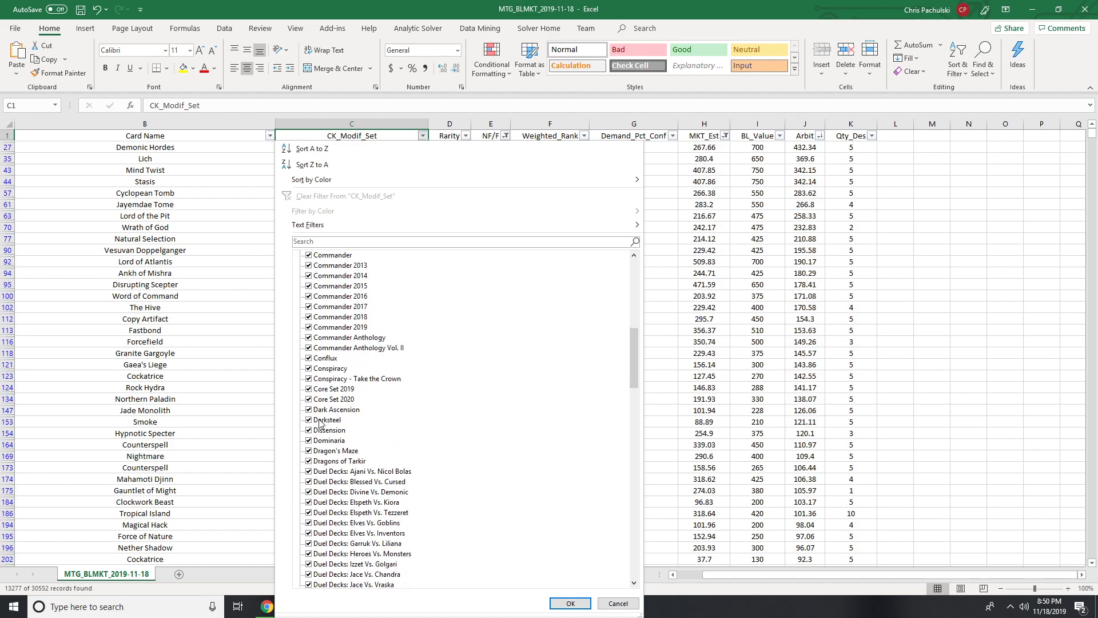
{"action": "scroll", "coordinate": [334, 429], "scroll_direction": "down", "scroll_amount": 7}
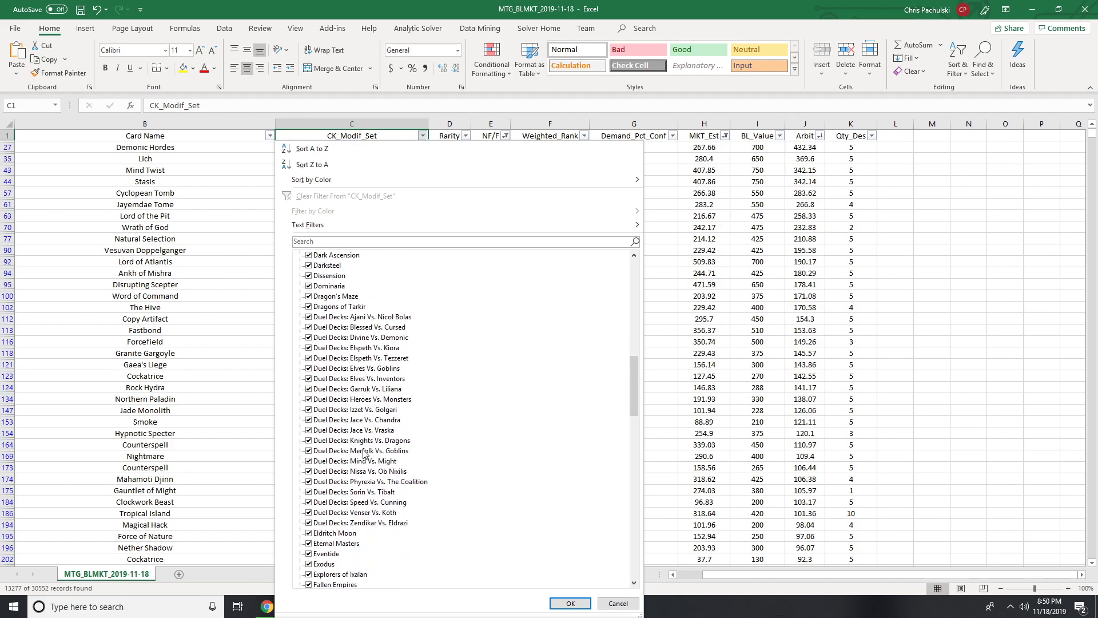
{"action": "left_click", "coordinate": [333, 473]}
{"action": "left_click", "coordinate": [332, 482]}
{"action": "left_click", "coordinate": [331, 492]}
{"action": "scroll", "coordinate": [334, 513], "scroll_direction": "down", "scroll_amount": 3}
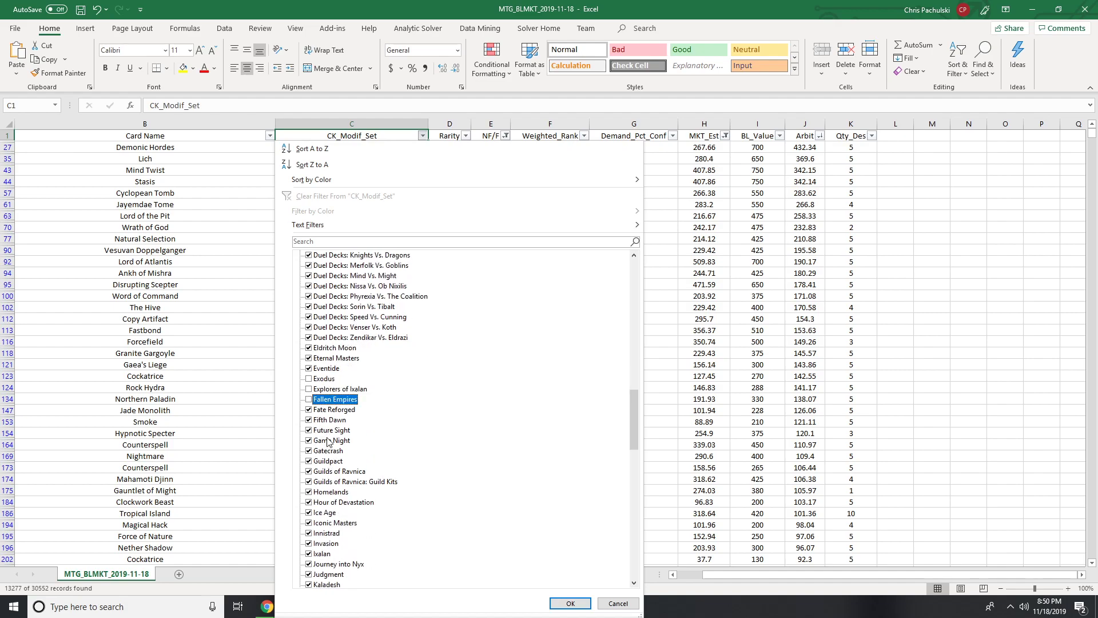
- Deselect Game Night, Homelands and Ice Age in the CK_Modif_Set filter list
{"action": "left_click", "coordinate": [324, 441]}
{"action": "scroll", "coordinate": [325, 446], "scroll_direction": "down", "scroll_amount": 1}
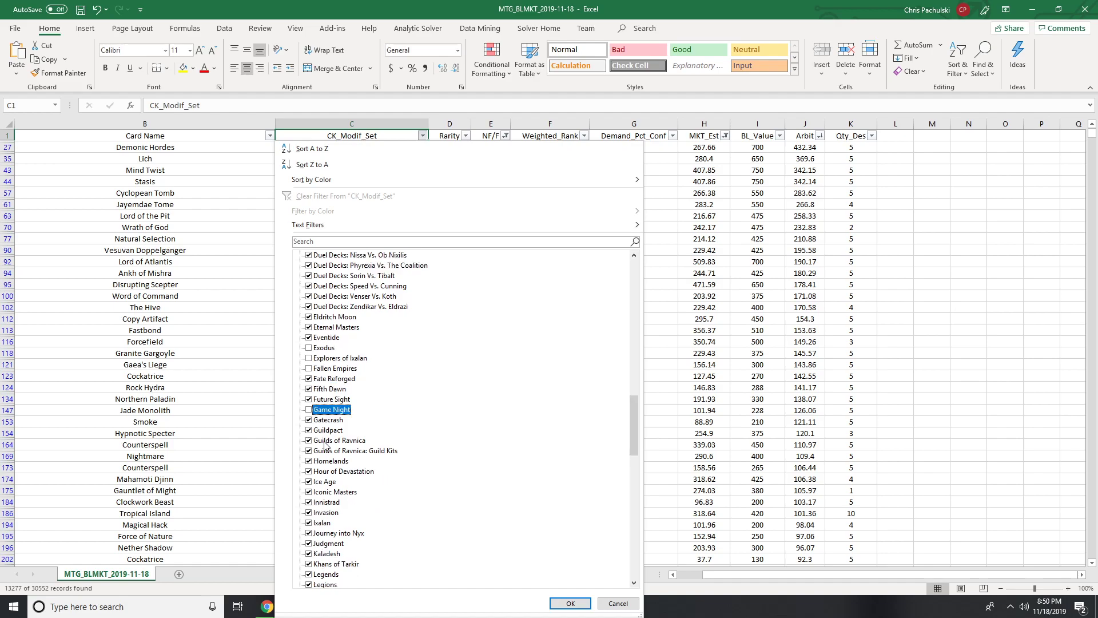
{"action": "left_click", "coordinate": [327, 461]}
{"action": "scroll", "coordinate": [328, 462], "scroll_direction": "down", "scroll_amount": 2}
{"action": "left_click", "coordinate": [325, 421]}
{"action": "scroll", "coordinate": [331, 469], "scroll_direction": "down", "scroll_amount": 5}
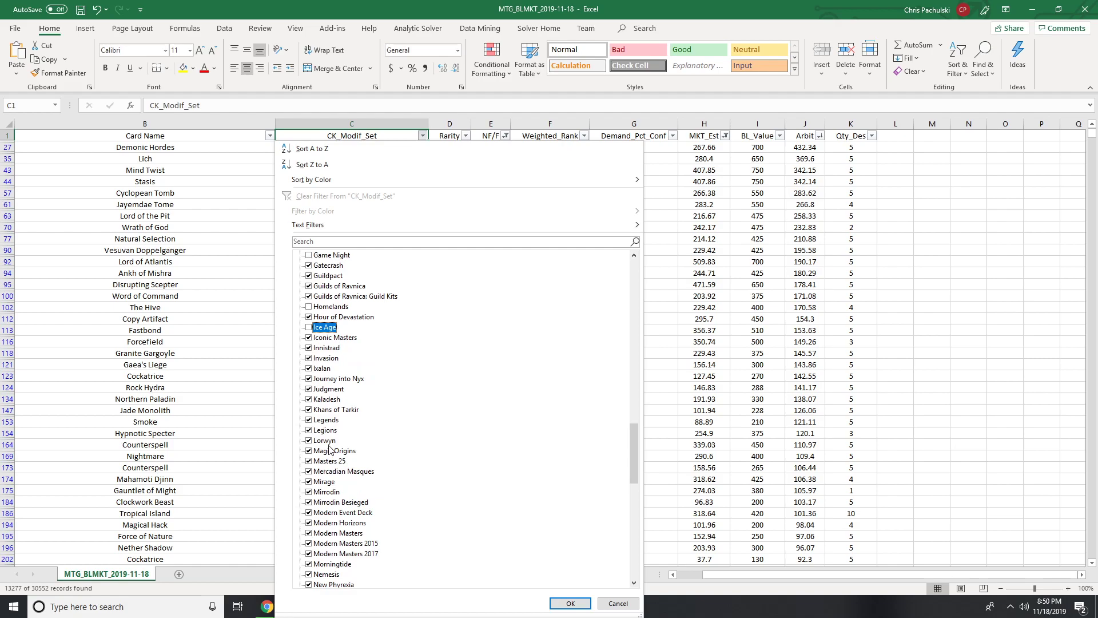
- Deselect Mercadian Masques, Nemesis, Odyssey and Onslaught in the CK_Modif_Set filter list
{"action": "left_click", "coordinate": [342, 410]}
{"action": "scroll", "coordinate": [345, 420], "scroll_direction": "down", "scroll_amount": 4}
{"action": "left_click", "coordinate": [328, 390]}
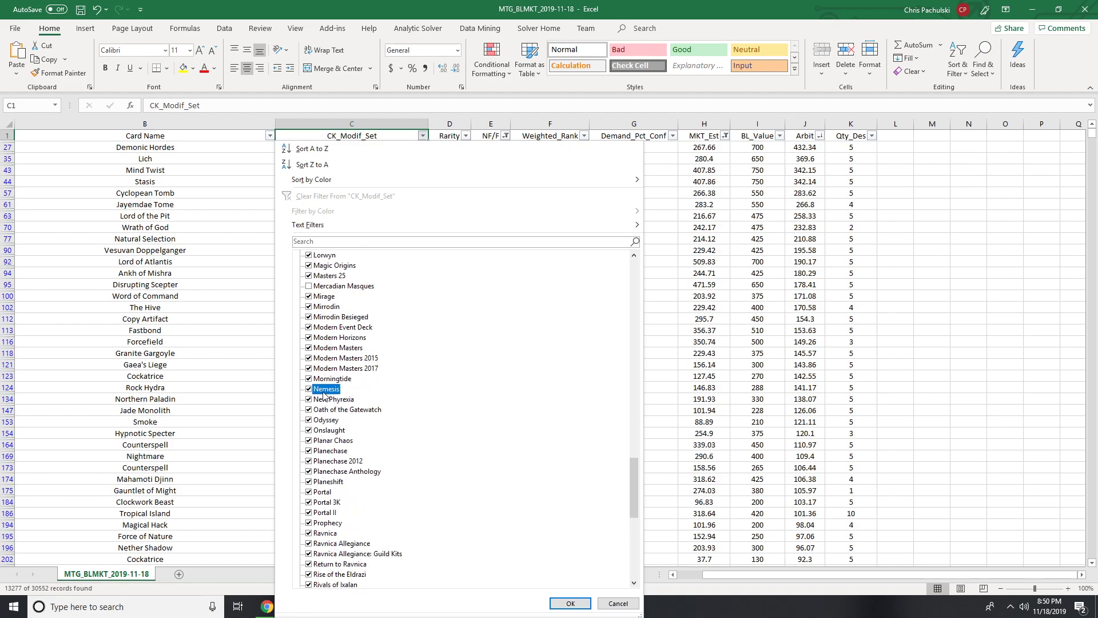
{"action": "left_click", "coordinate": [325, 421]}
{"action": "left_click", "coordinate": [327, 431]}
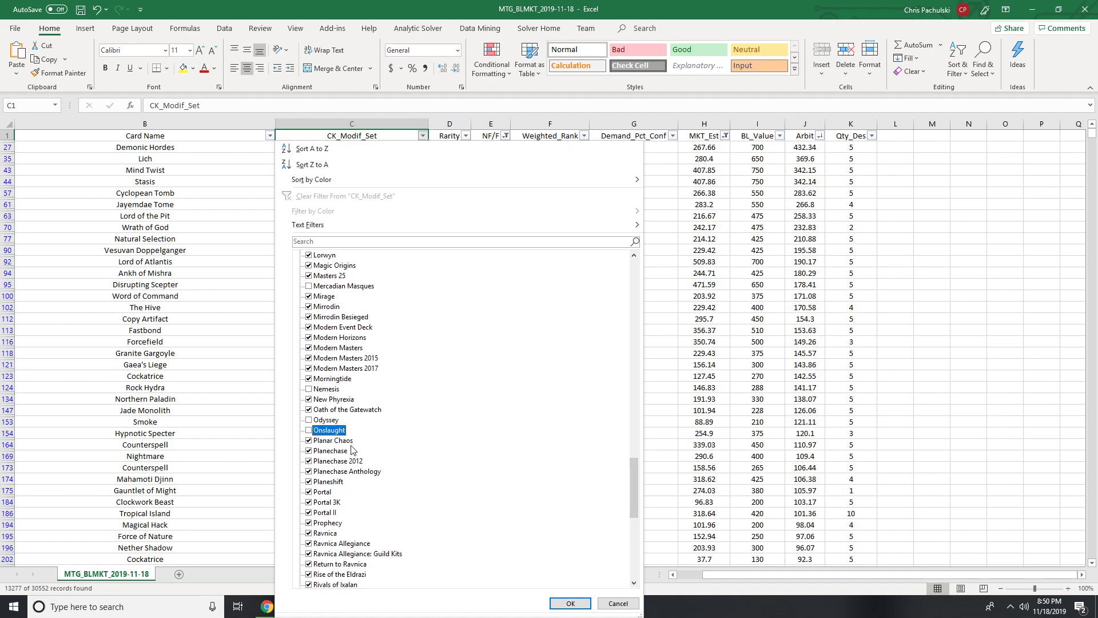
- Deselect Portal, Portal 3K, Portal II, Scourge, Shadowmoor, Starter 1999 and Starter 2000 in the CK_Modif_Set filter list
{"action": "left_click", "coordinate": [324, 493]}
{"action": "left_click", "coordinate": [321, 503]}
{"action": "left_click", "coordinate": [320, 513]}
{"action": "scroll", "coordinate": [317, 475], "scroll_direction": "down", "scroll_amount": 4}
{"action": "left_click", "coordinate": [321, 430]}
{"action": "left_click", "coordinate": [321, 441]}
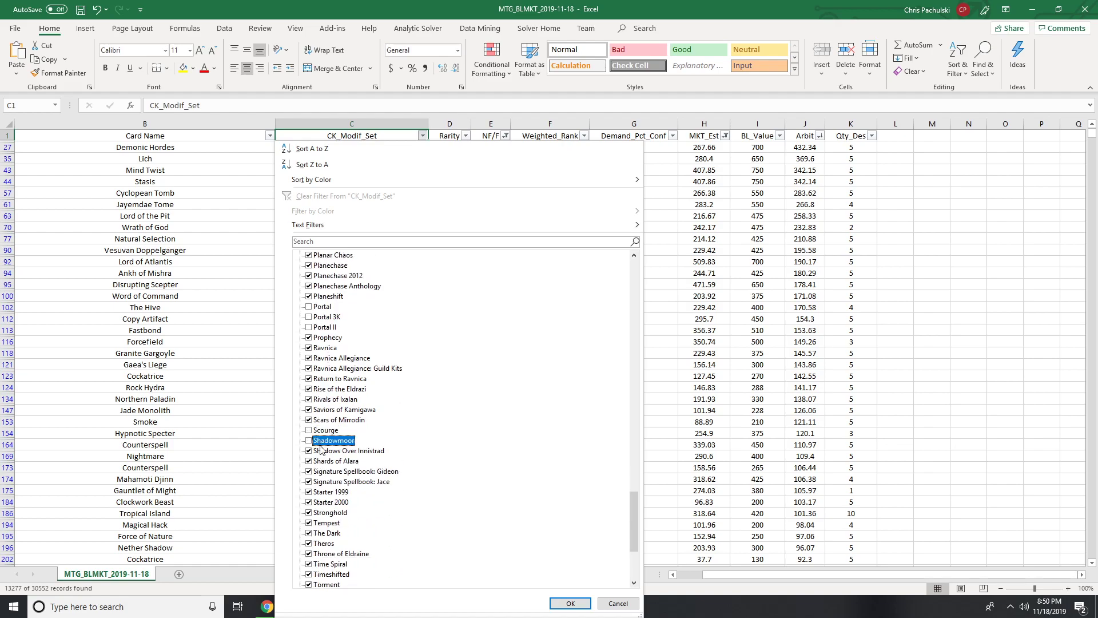
{"action": "left_click", "coordinate": [329, 492]}
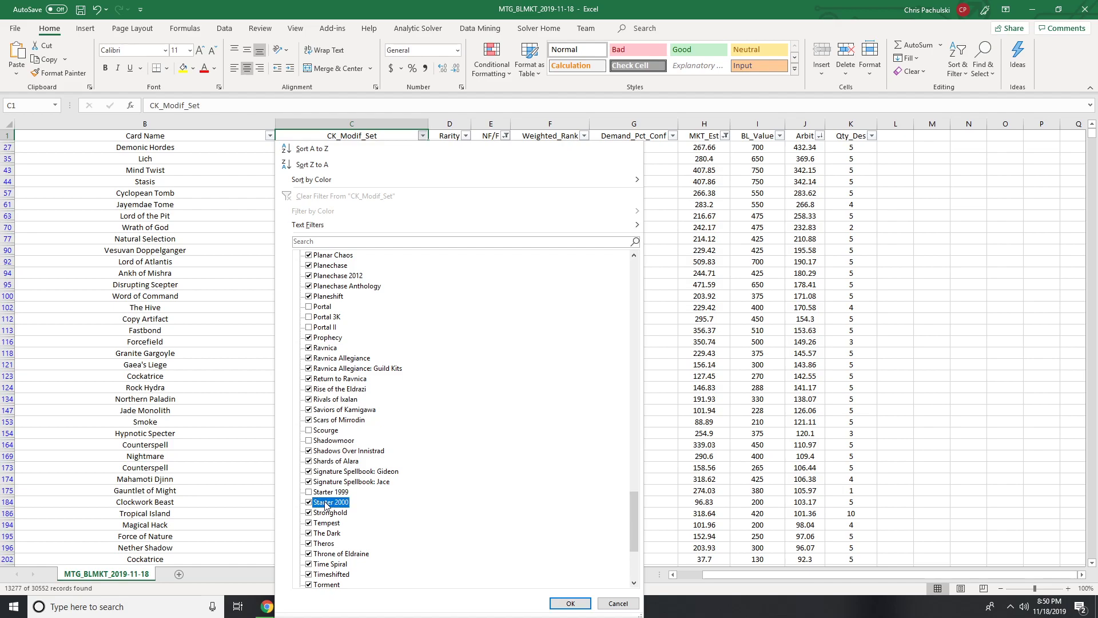
{"action": "scroll", "coordinate": [333, 498], "scroll_direction": "down", "scroll_amount": 1}
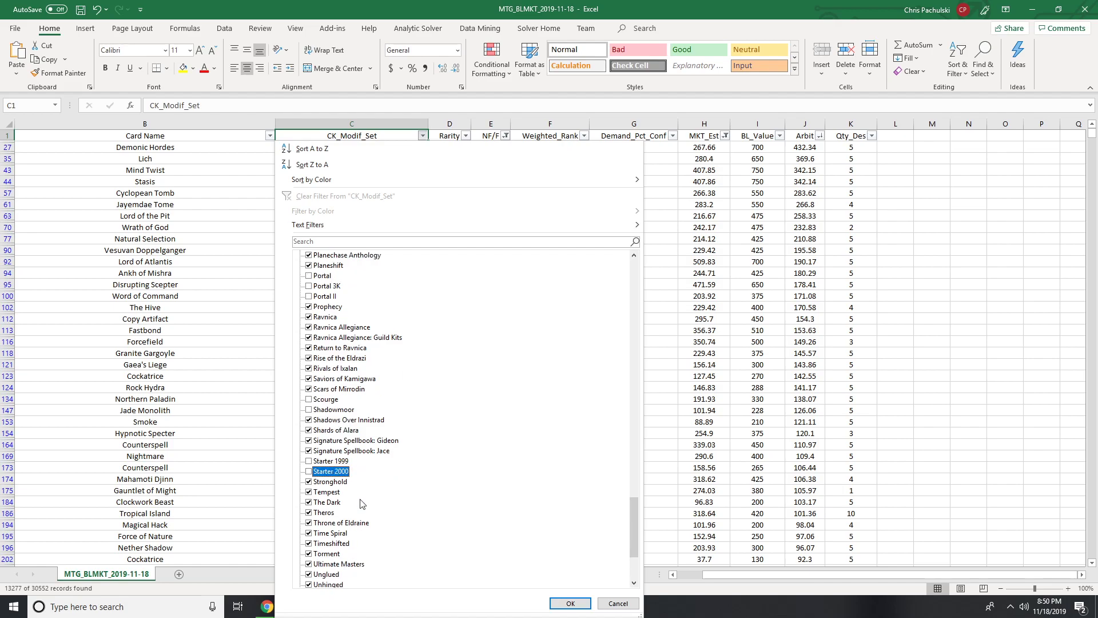
- Deselect Stronghold, Tempest, The Dark, Unlimited, Visions, Urza's Saga, Urza's Legacy and Urza's Destiny, and apply the CK_Modif_Set filter
{"action": "left_click", "coordinate": [324, 482]}
{"action": "left_click", "coordinate": [321, 492]}
{"action": "left_click", "coordinate": [321, 502]}
{"action": "scroll", "coordinate": [323, 492], "scroll_direction": "down", "scroll_amount": 4}
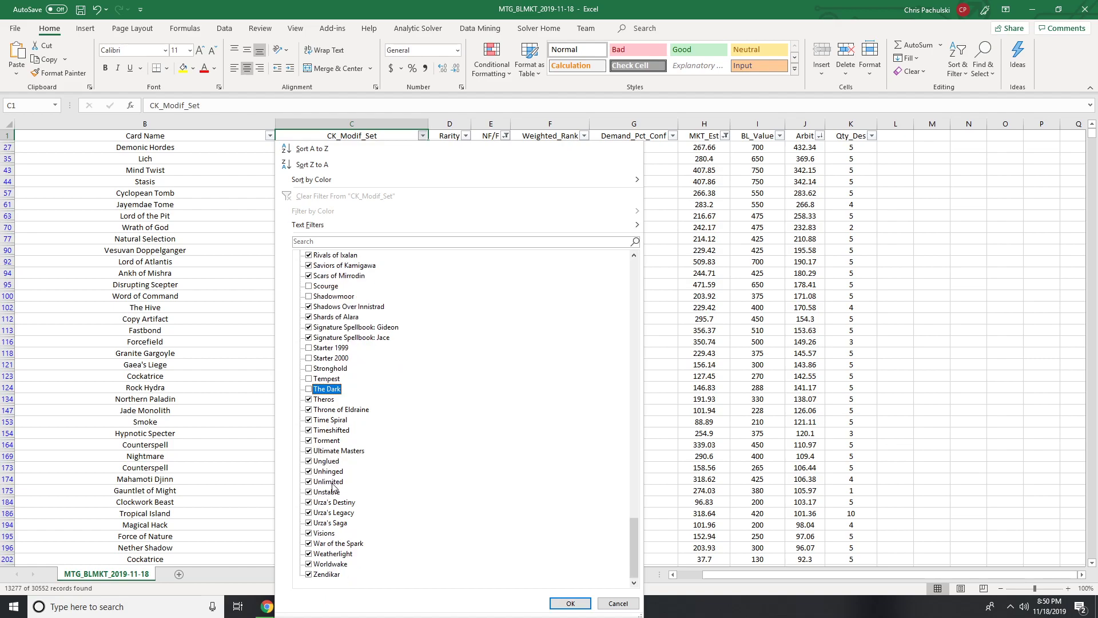
{"action": "left_click", "coordinate": [333, 483]}
{"action": "left_click", "coordinate": [334, 534]}
{"action": "left_click", "coordinate": [337, 523]}
{"action": "left_click", "coordinate": [339, 513]}
{"action": "left_click", "coordinate": [341, 504]}
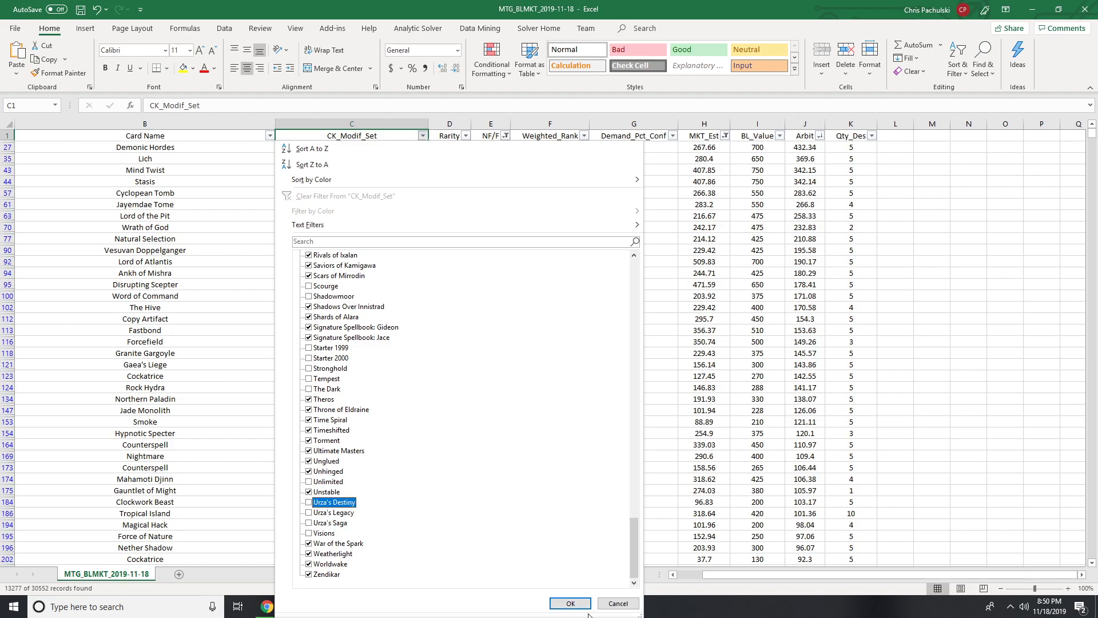
{"action": "left_click", "coordinate": [571, 603]}
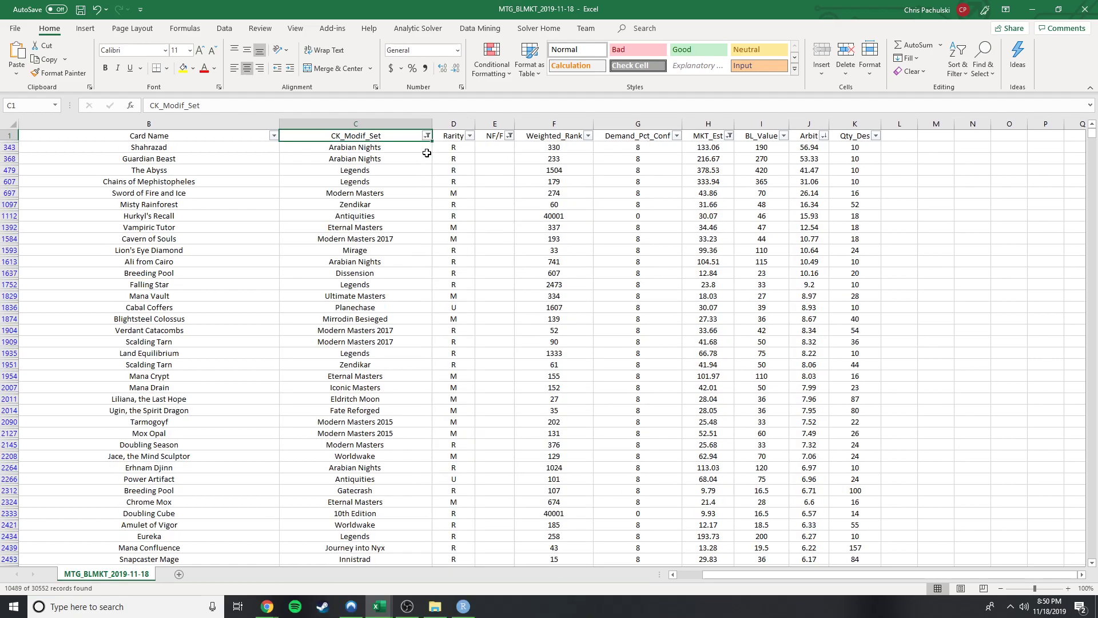
- Refine the CK_Modif_Set filter by also excluding Antiquities, Apocalypse, Arabian Nights, Legends and Legions, and apply it
{"action": "left_click", "coordinate": [427, 136]}
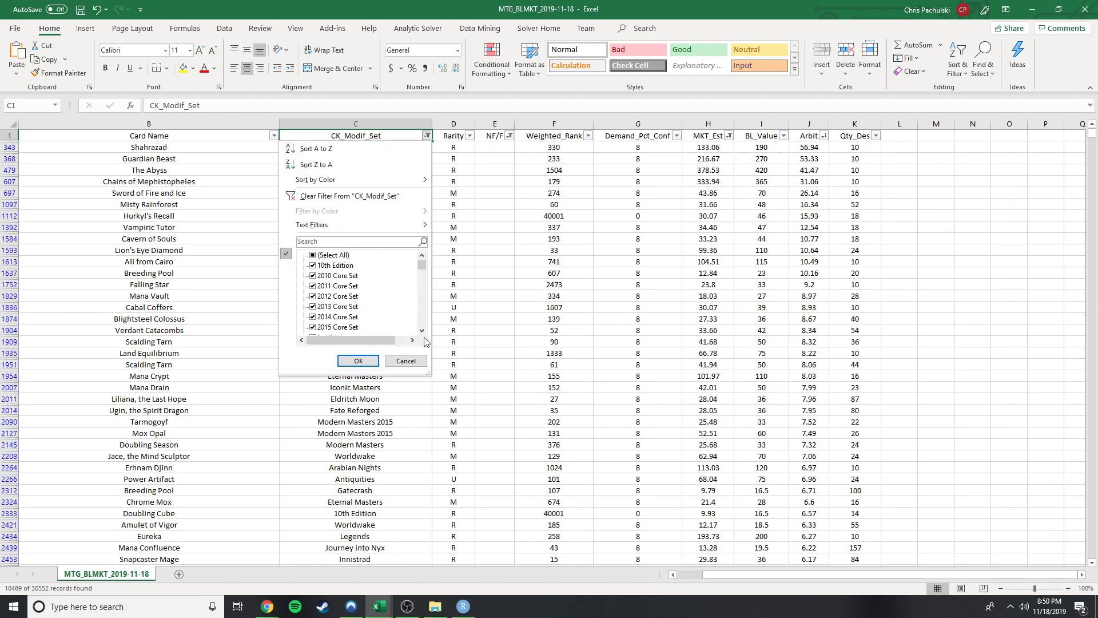
{"action": "left_click_drag", "start_coordinate": [429, 373], "coordinate": [606, 588]}
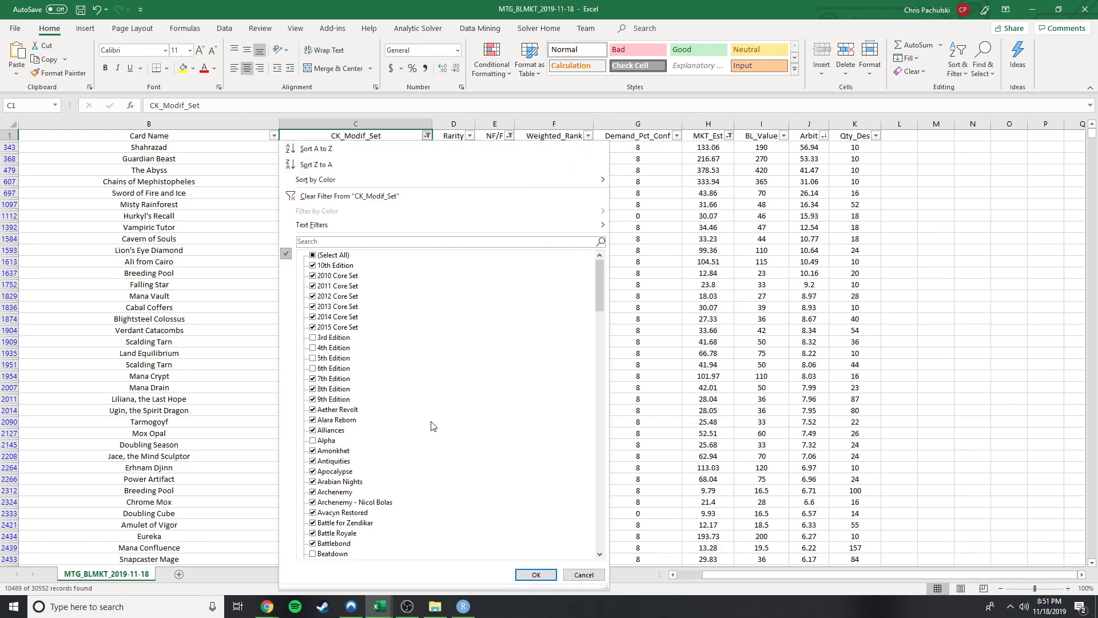
{"action": "left_click", "coordinate": [335, 461]}
{"action": "left_click", "coordinate": [333, 471]}
{"action": "left_click", "coordinate": [330, 483]}
{"action": "scroll", "coordinate": [330, 482], "scroll_direction": "down", "scroll_amount": 20}
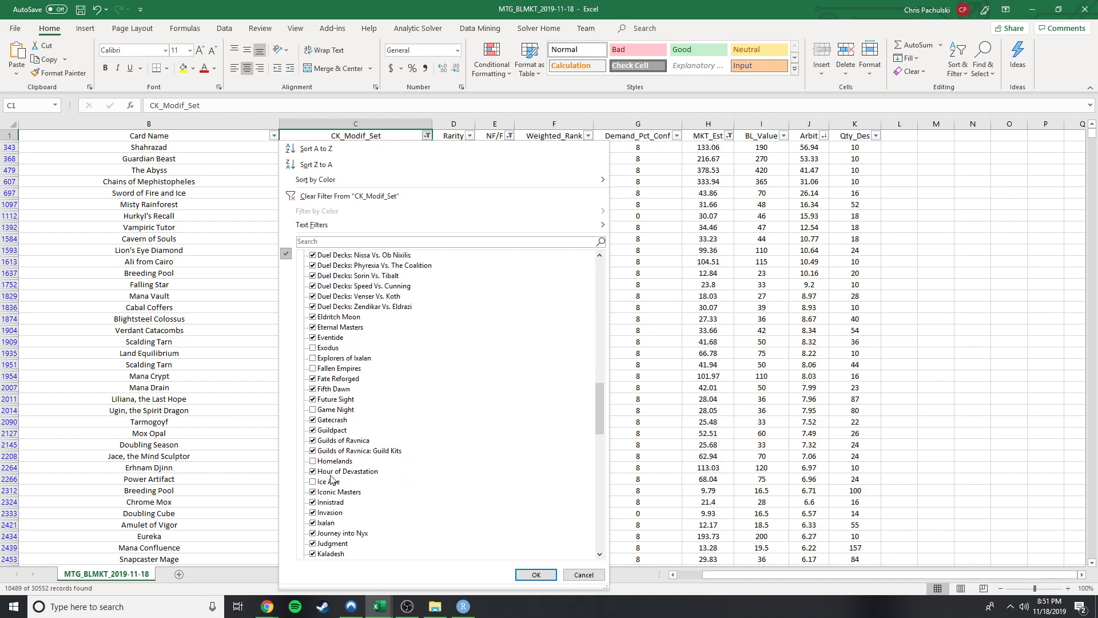
{"action": "scroll", "coordinate": [342, 532], "scroll_direction": "down", "scroll_amount": 2}
{"action": "left_click", "coordinate": [327, 512]}
{"action": "left_click", "coordinate": [332, 523]}
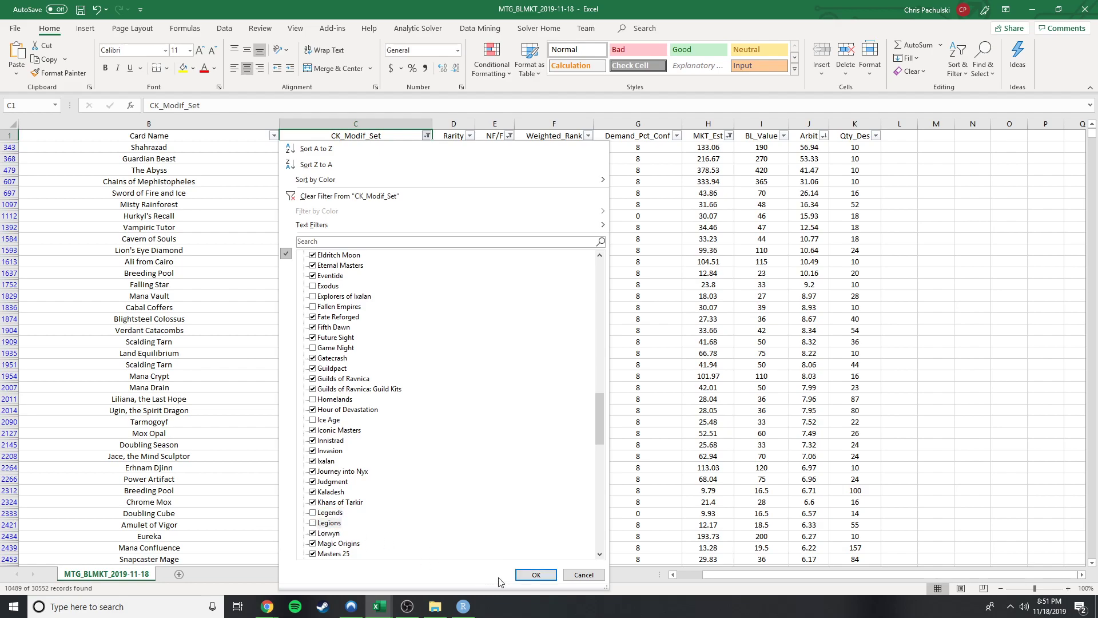
{"action": "left_click", "coordinate": [537, 575]}
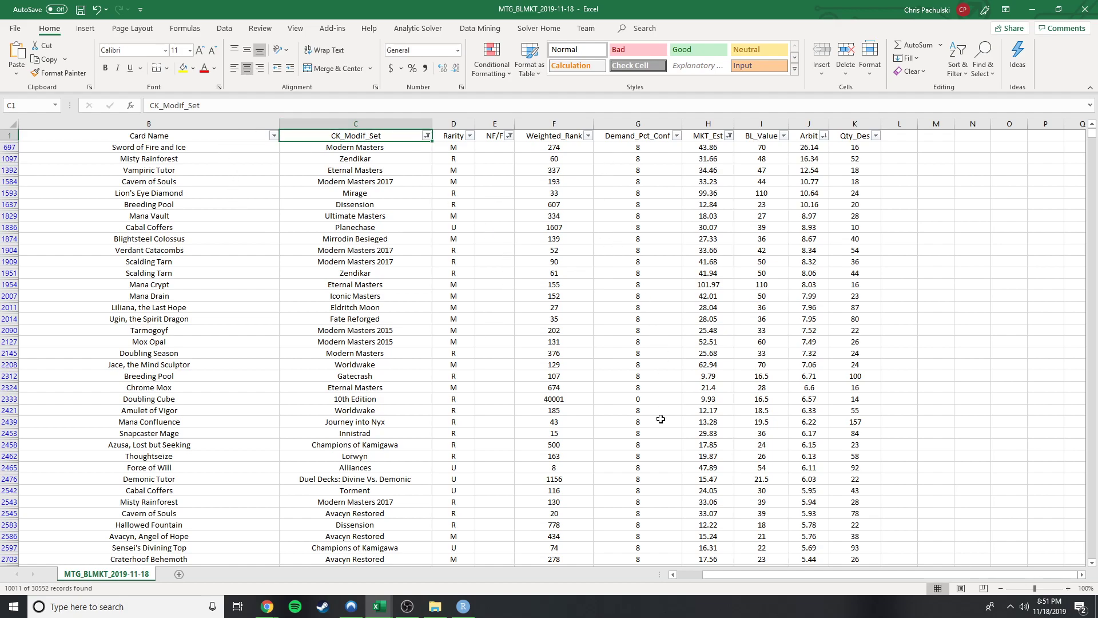
- Clear every column filter on the card sheet by turning filtering off, and turn filtering back on for the header row
{"action": "left_click", "coordinate": [244, 402]}
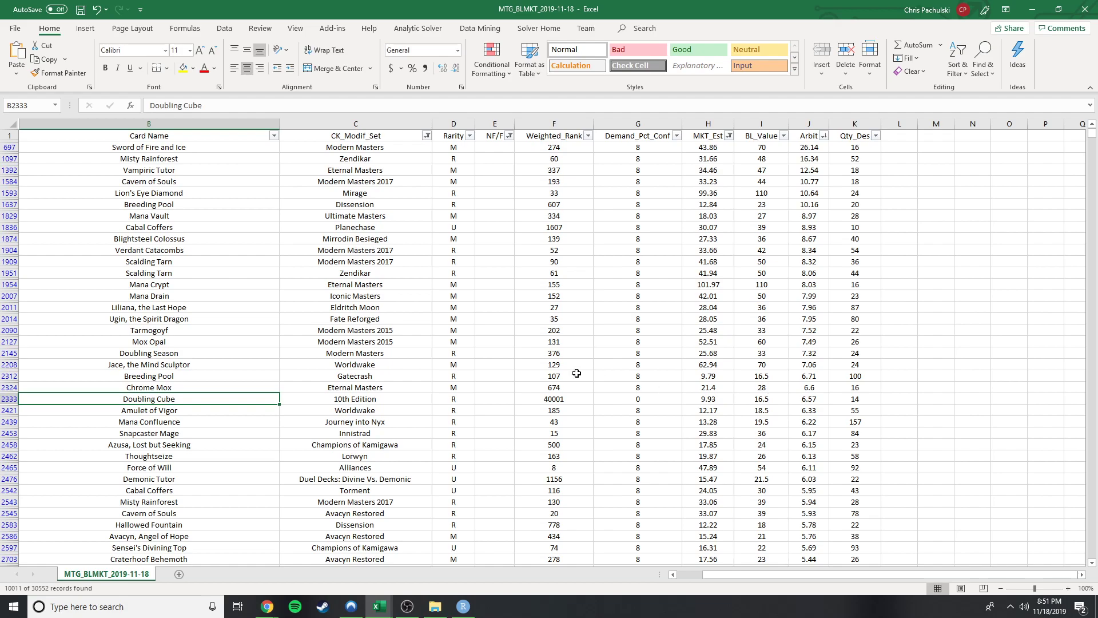
{"action": "left_click", "coordinate": [578, 148]}
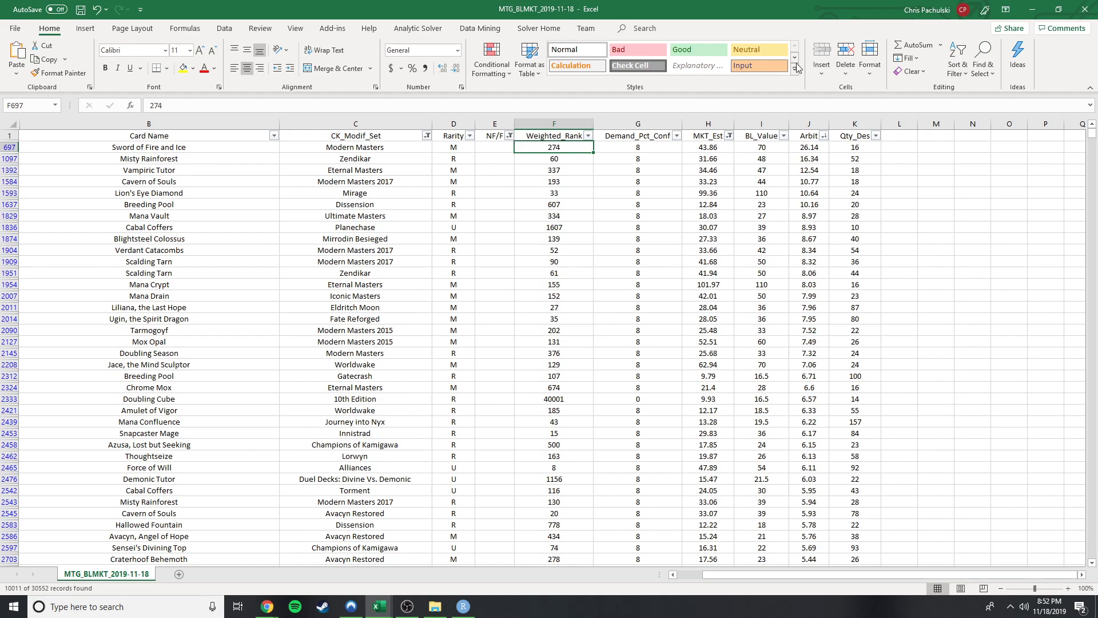
{"action": "left_click", "coordinate": [962, 70]}
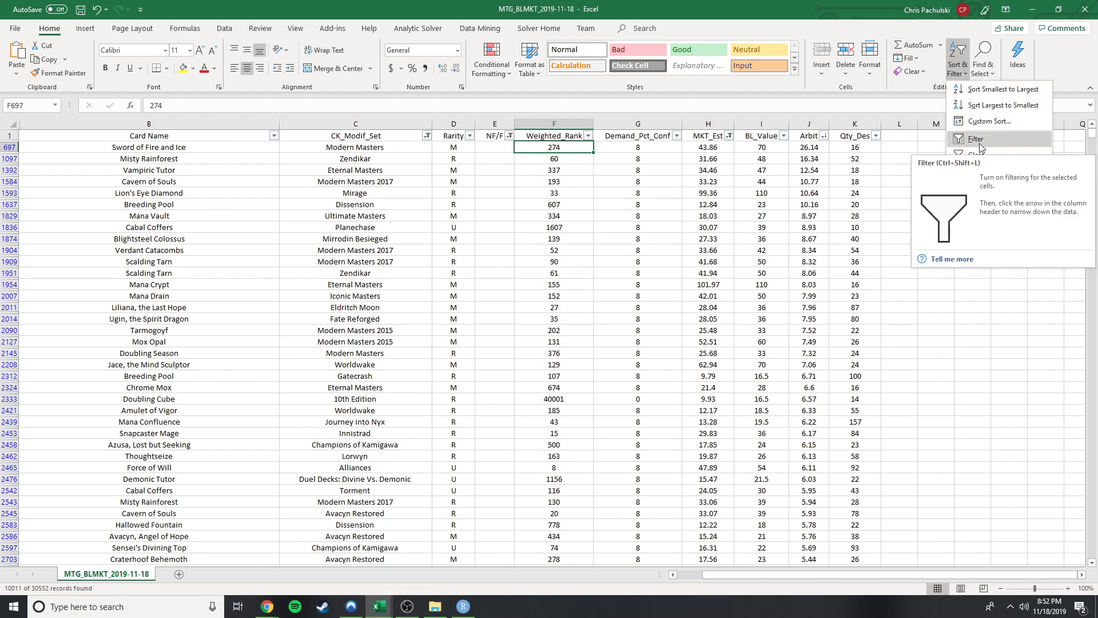
{"action": "left_click", "coordinate": [699, 176]}
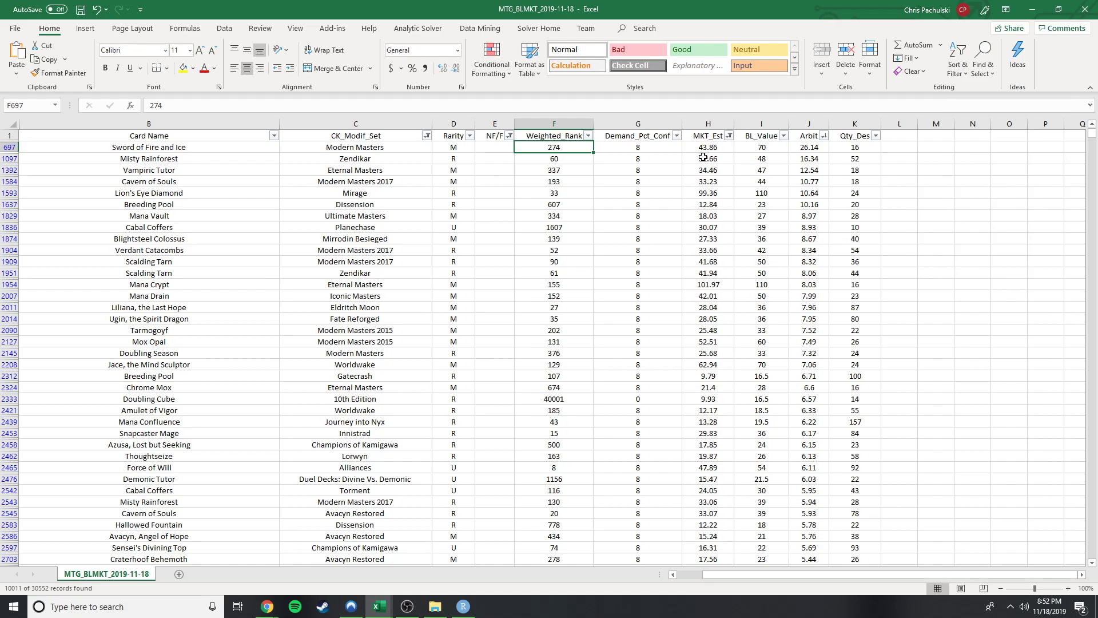
{"action": "left_click", "coordinate": [968, 64]}
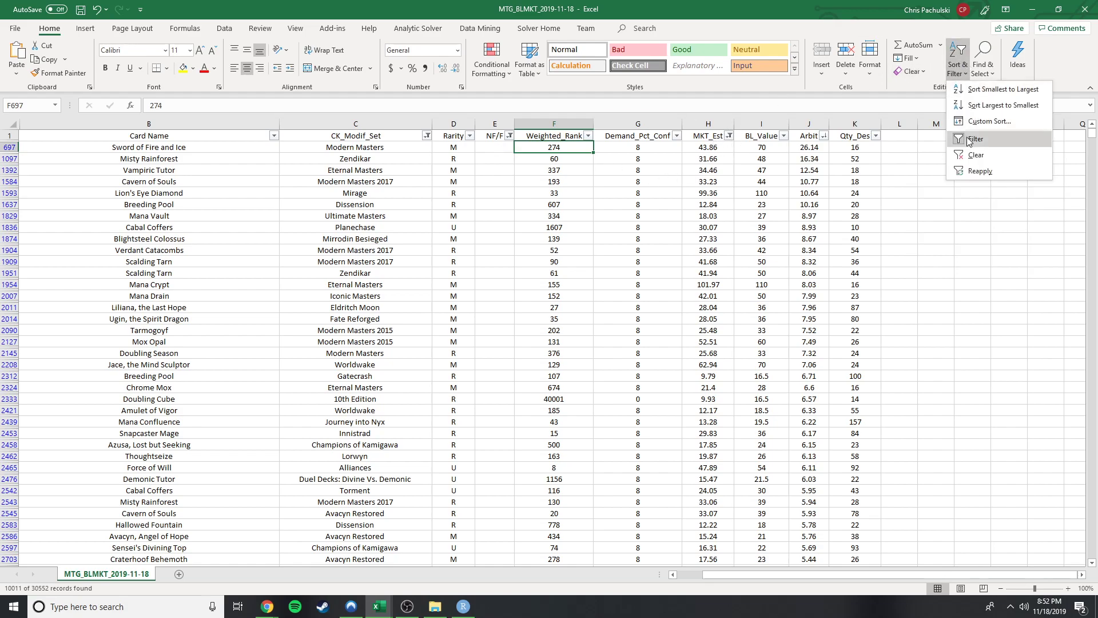
{"action": "left_click", "coordinate": [968, 140]}
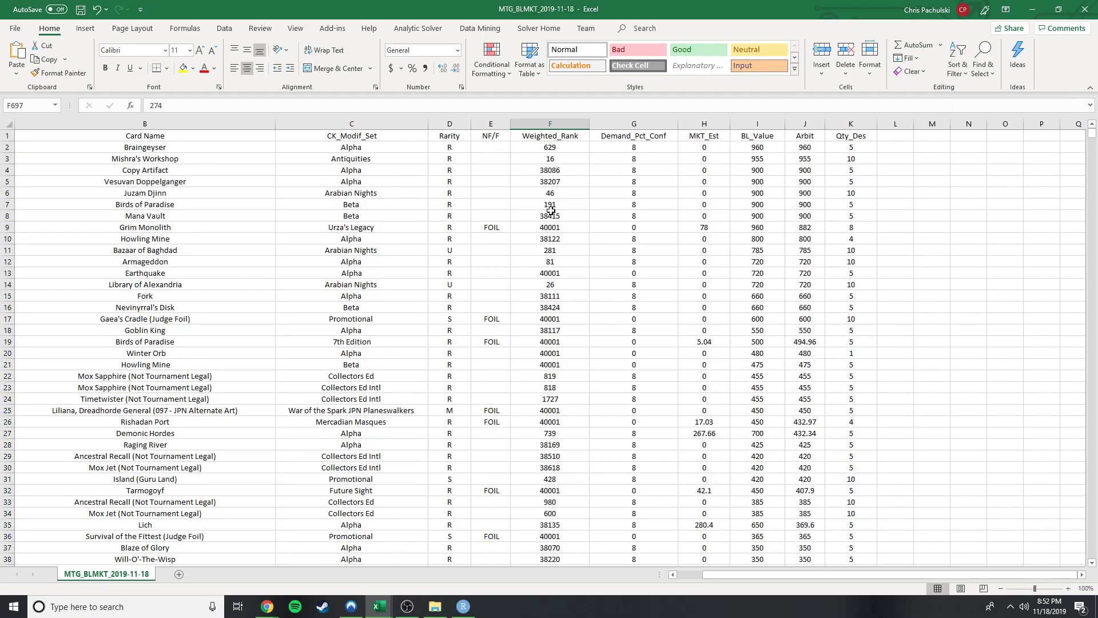
{"action": "left_click", "coordinate": [958, 65]}
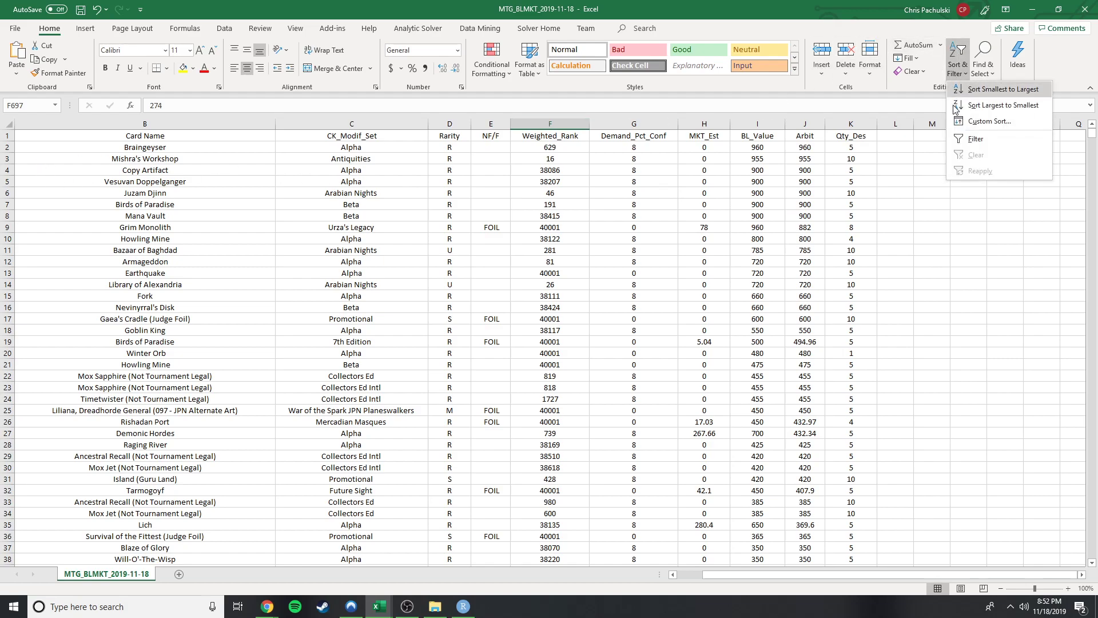
{"action": "left_click", "coordinate": [974, 140]}
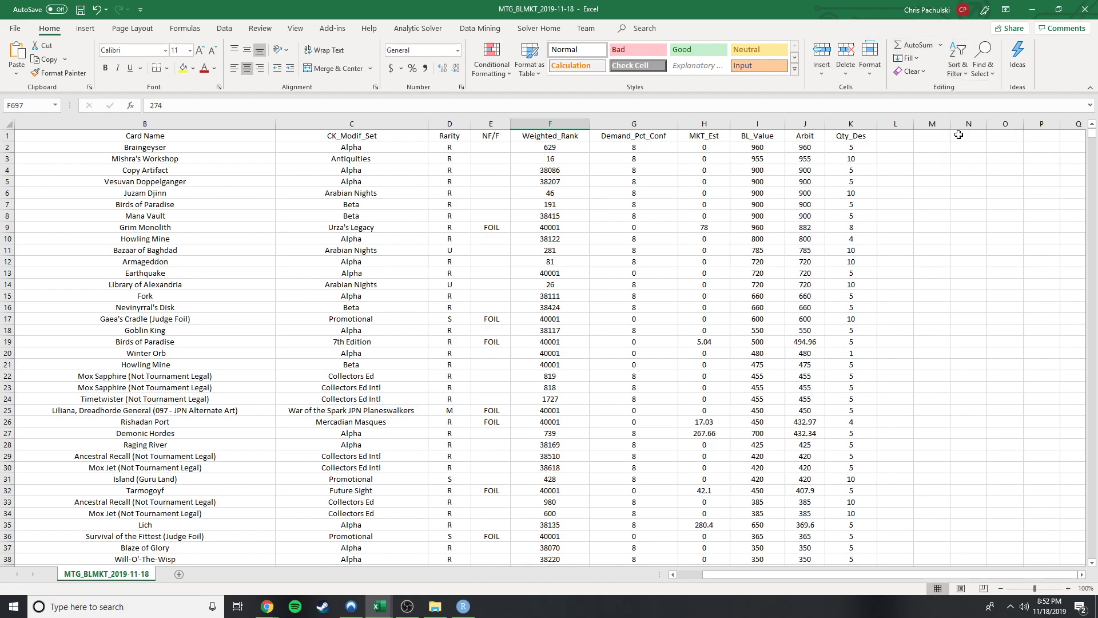